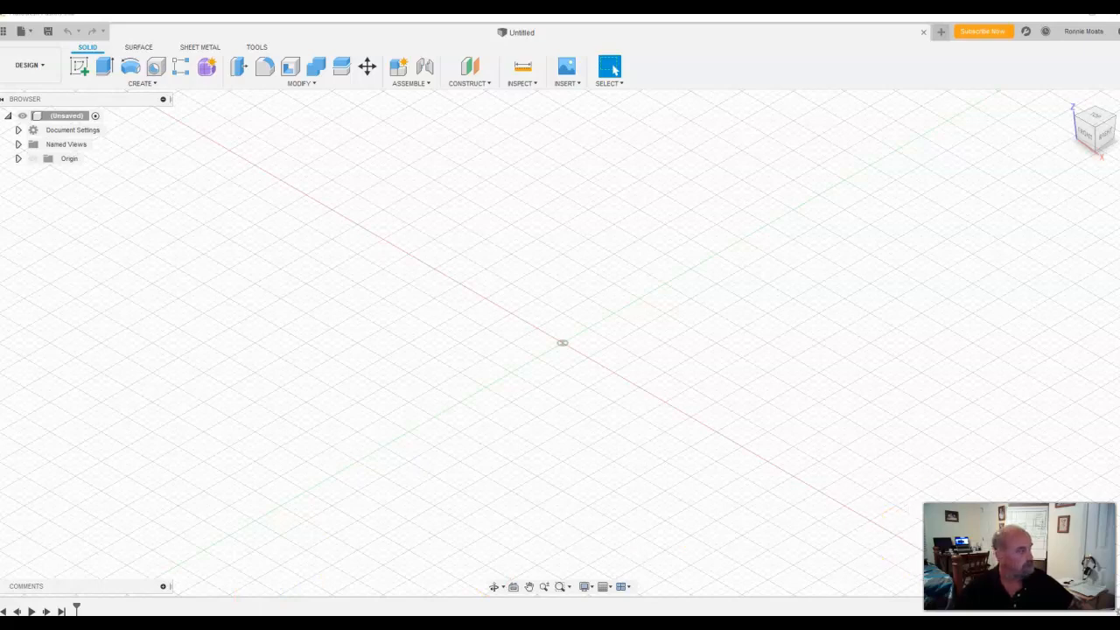
Step: Bring the Photos window into view, examine the Assembled Train and Part #1: Train Body drawings, and put the window away
left_click_drag(1119, 48, 692, 63)
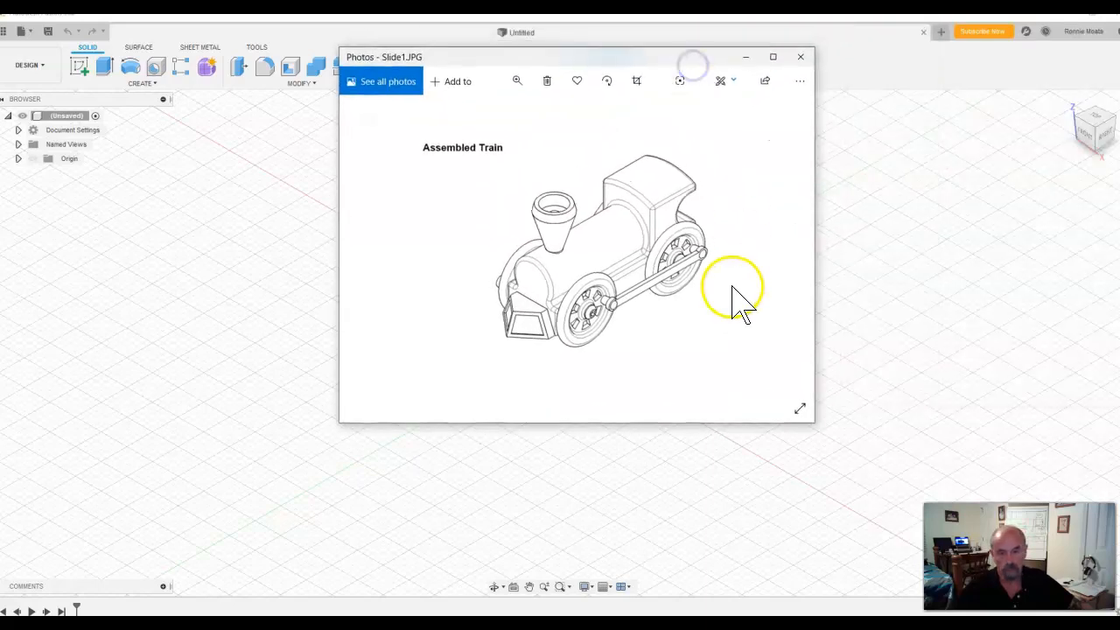
left_click(788, 252)
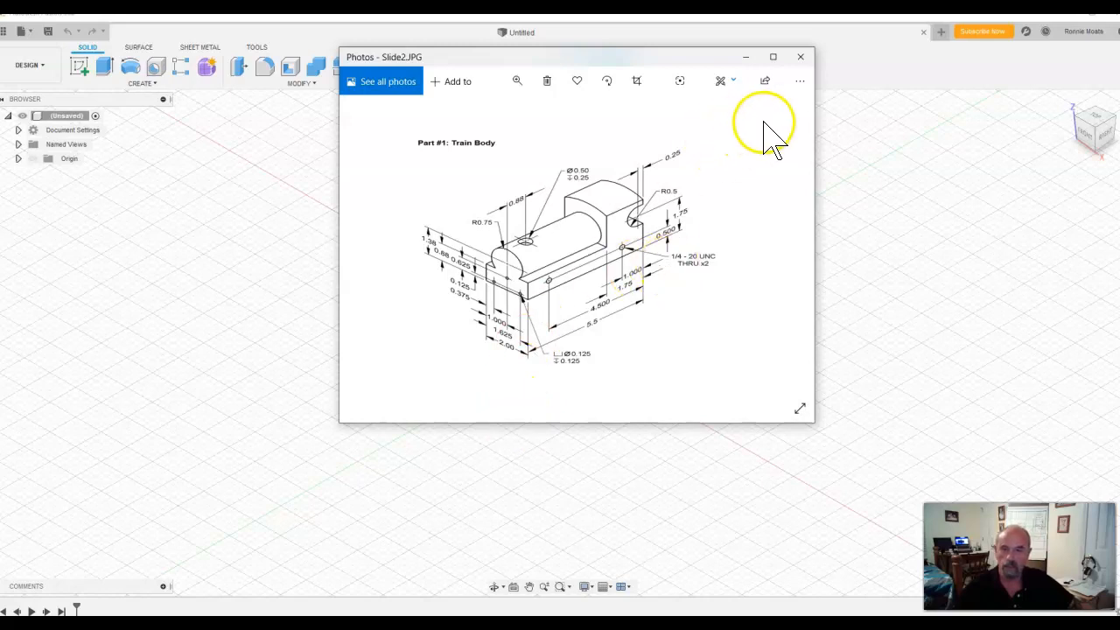
left_click_drag(688, 55, 1119, 105)
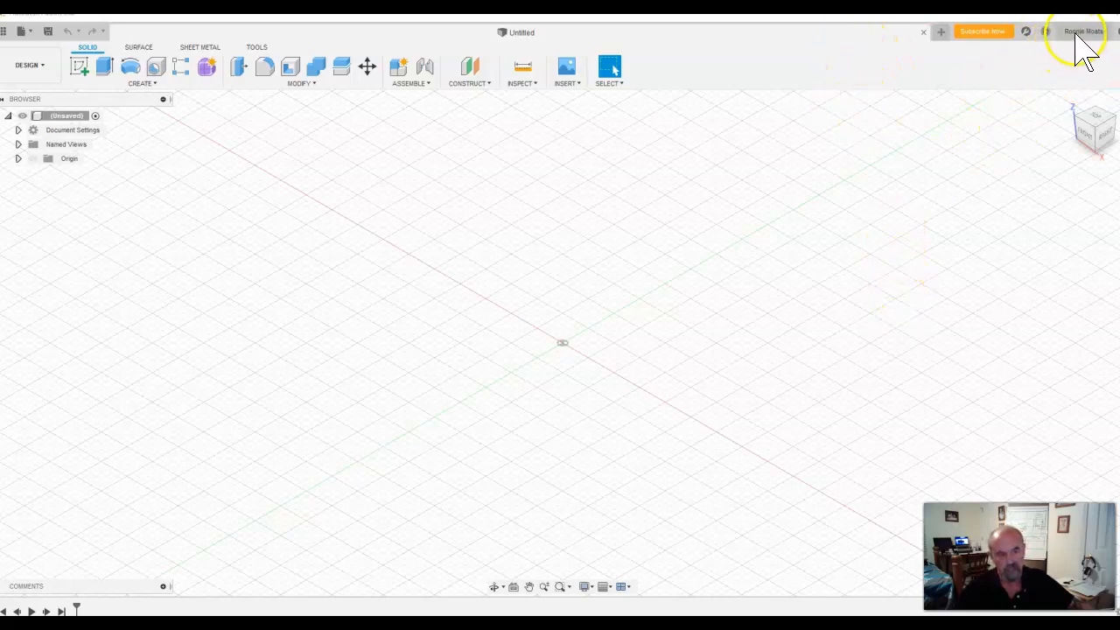
Step: Open the Train Body design from the Admin Project
left_click(31, 33)
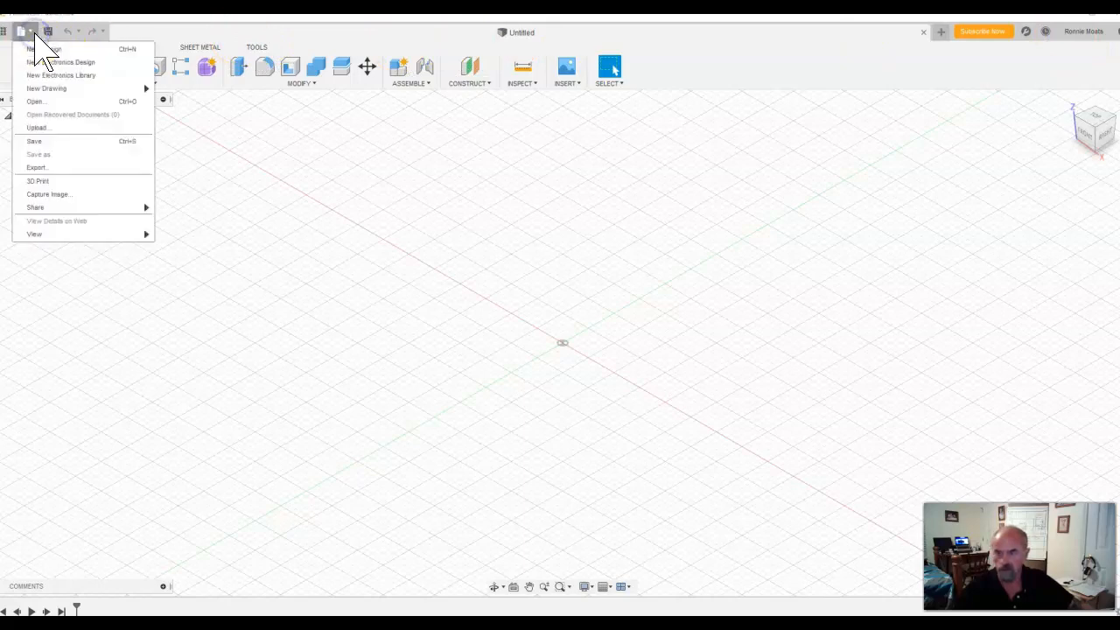
left_click(35, 100)
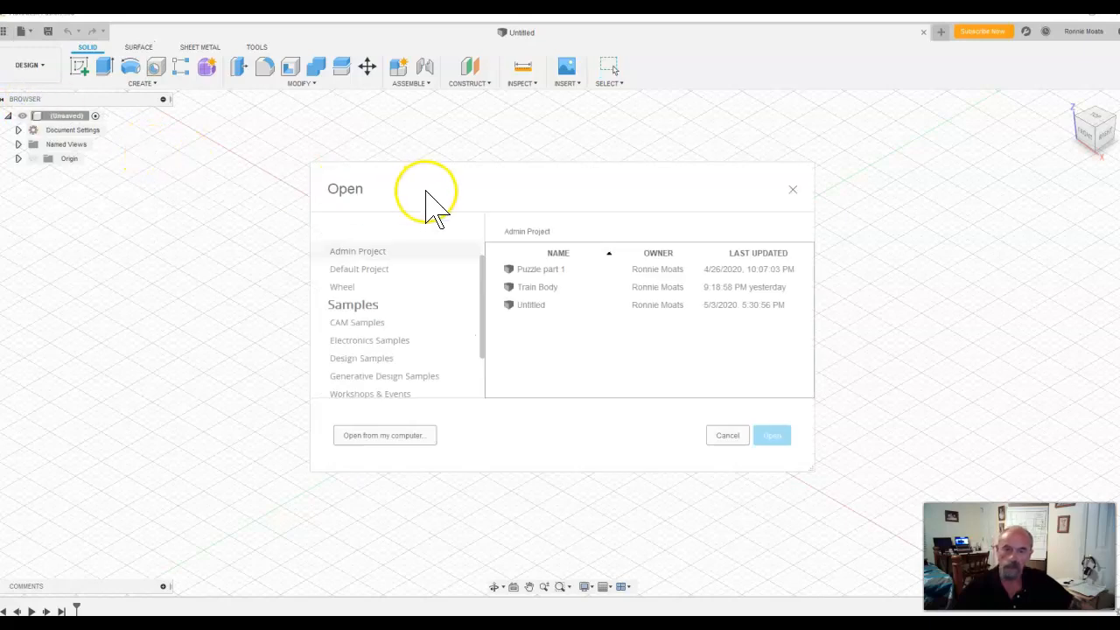
double_click(548, 287)
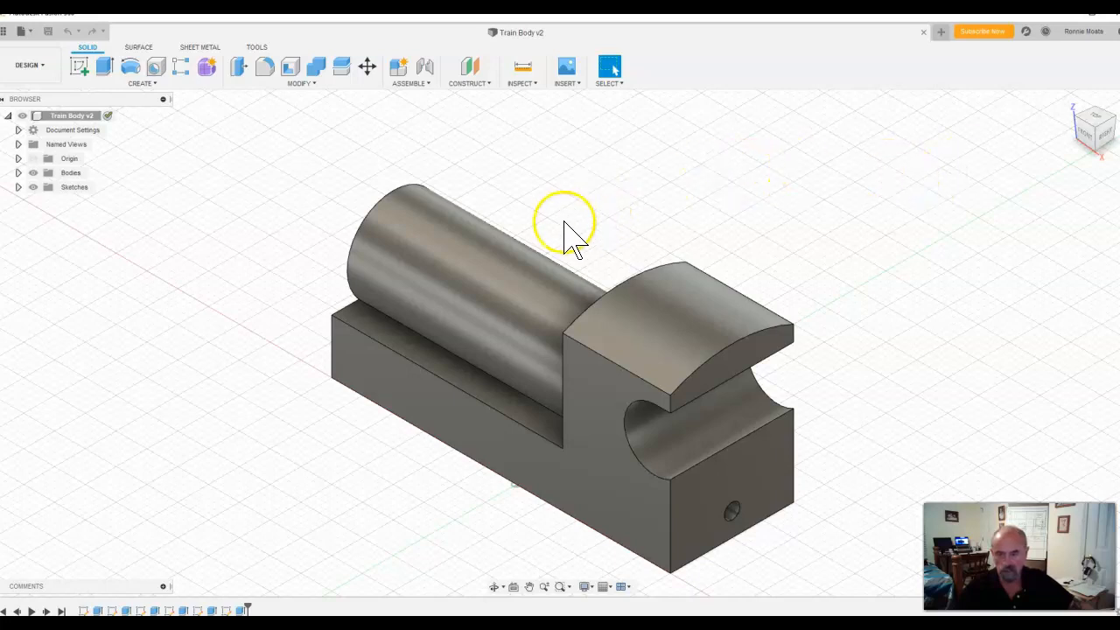
left_click(494, 261)
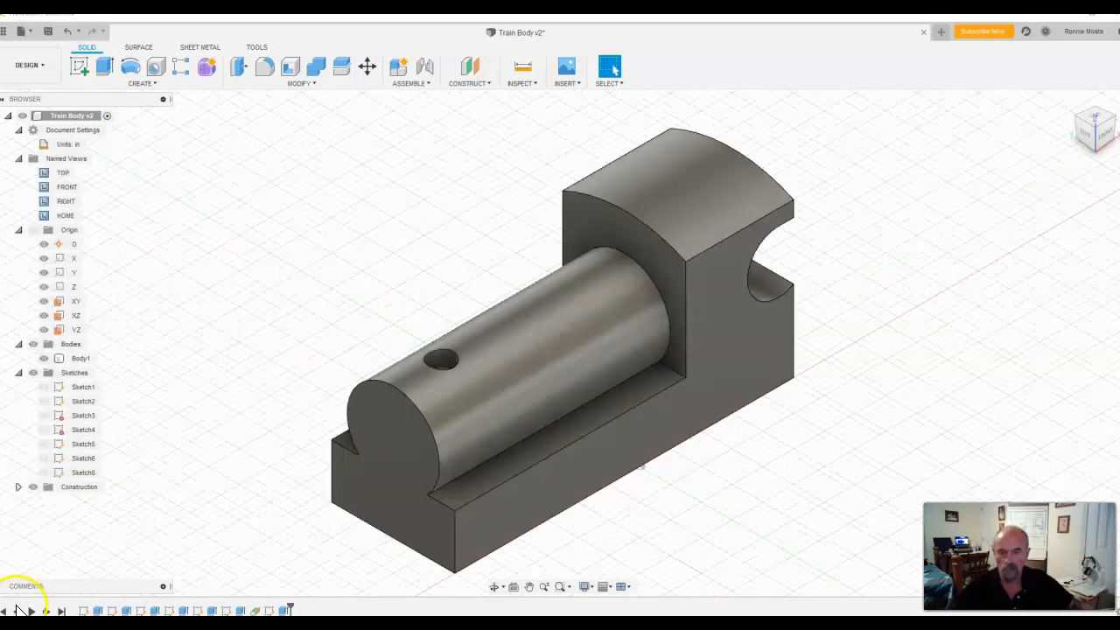
Step: Collapse the browser's Sketches, Bodies, Origin, Document Settings and Named Views nodes, and hide and redisplay the browser
left_click(369, 433)
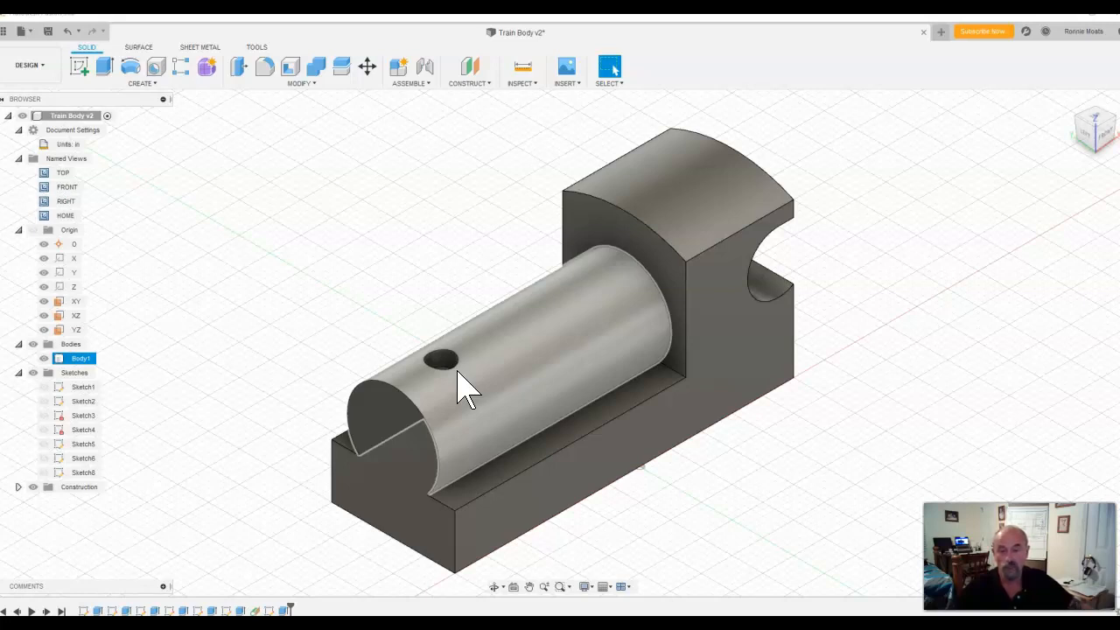
left_click(17, 373)
left_click(18, 344)
left_click(19, 230)
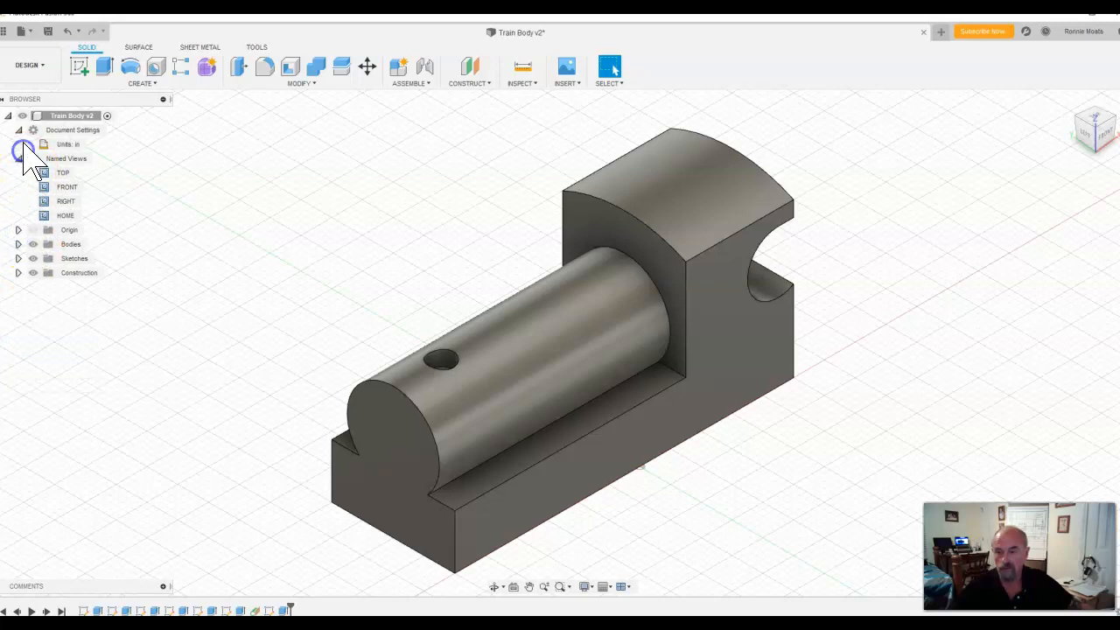
left_click(19, 129)
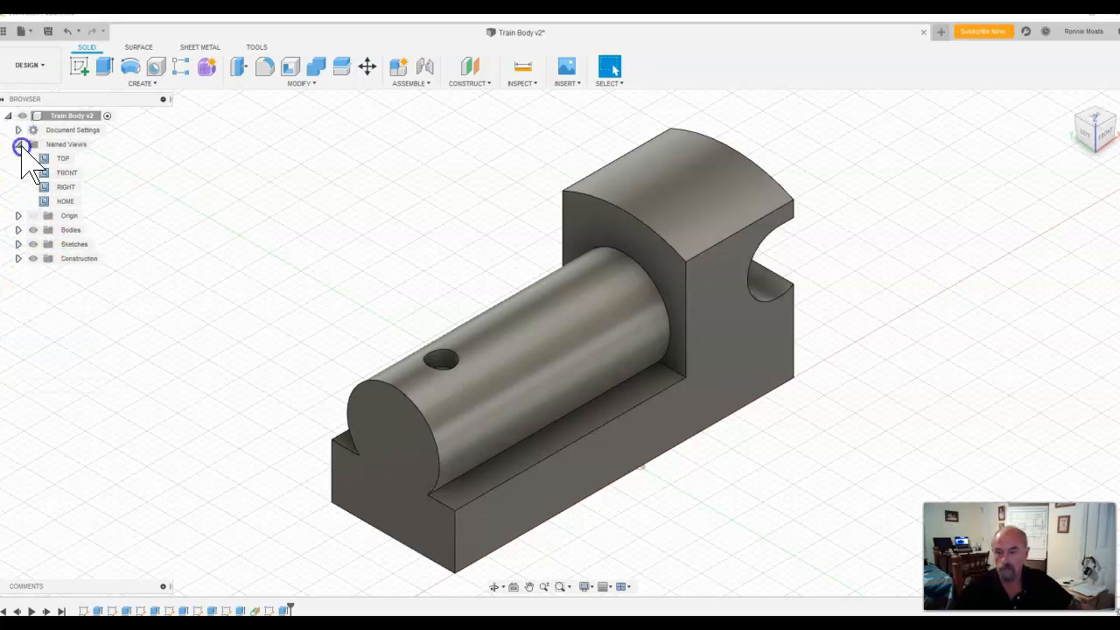
left_click(18, 143)
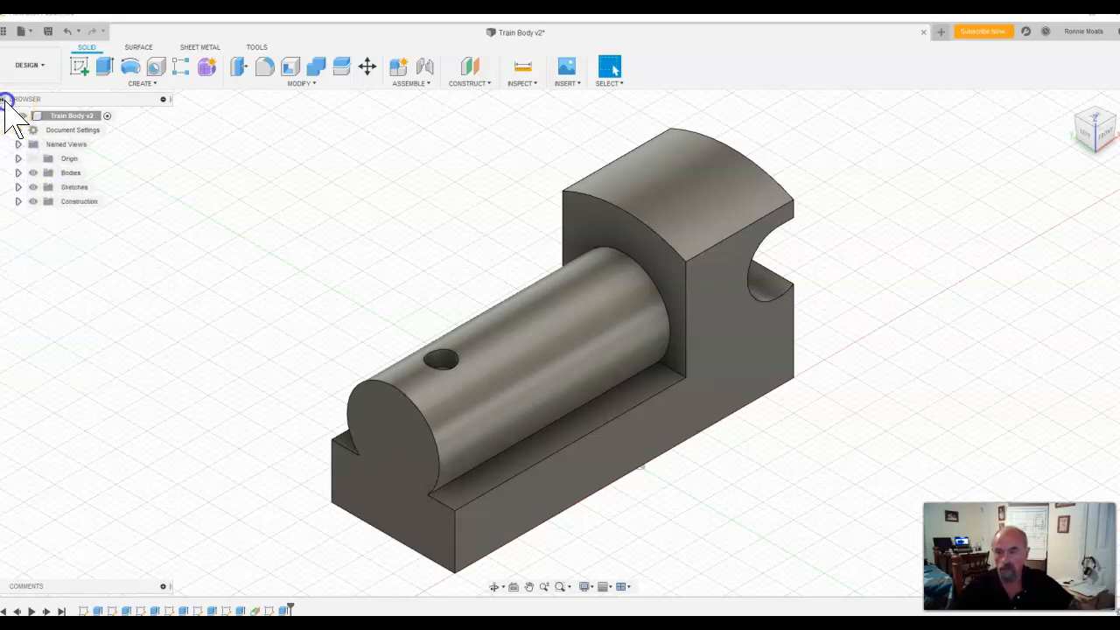
left_click(5, 99)
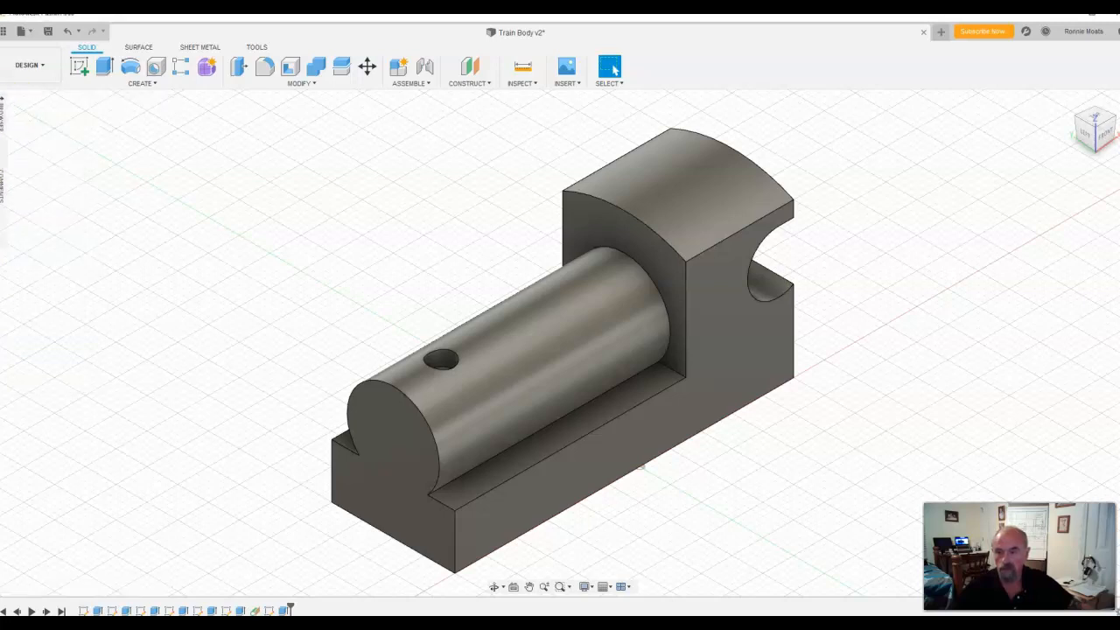
left_click(5, 100)
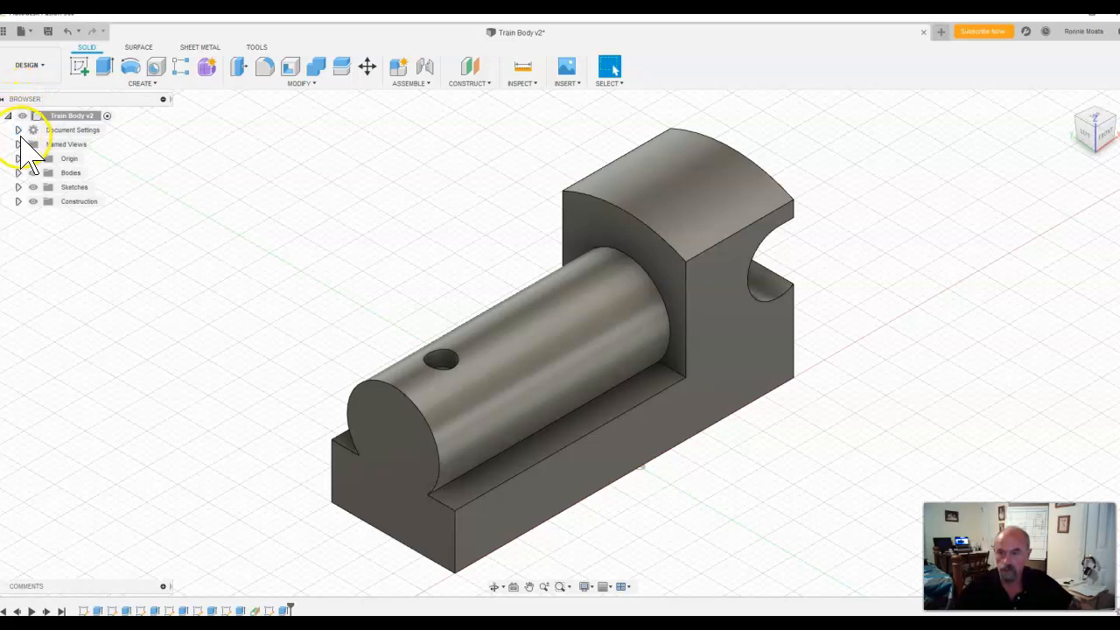
Step: Expand the Sketches and Bodies folders and delete Sketch8, the circle sketch of the hole on the cylinder, accepting the deletion despite dependent features
left_click(18, 187)
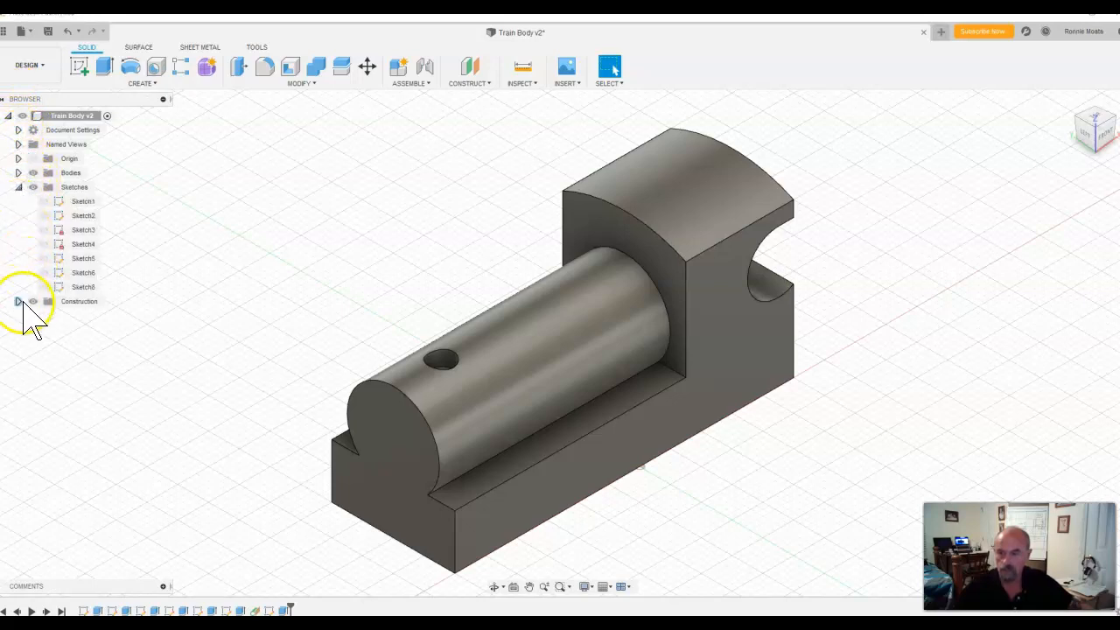
left_click(19, 173)
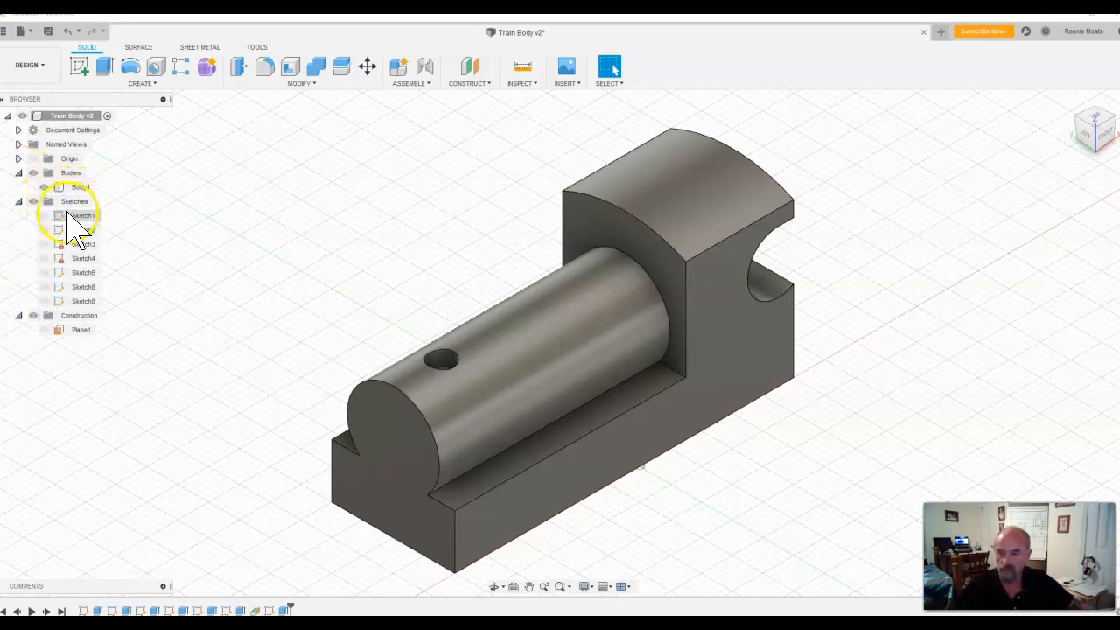
right_click(80, 302)
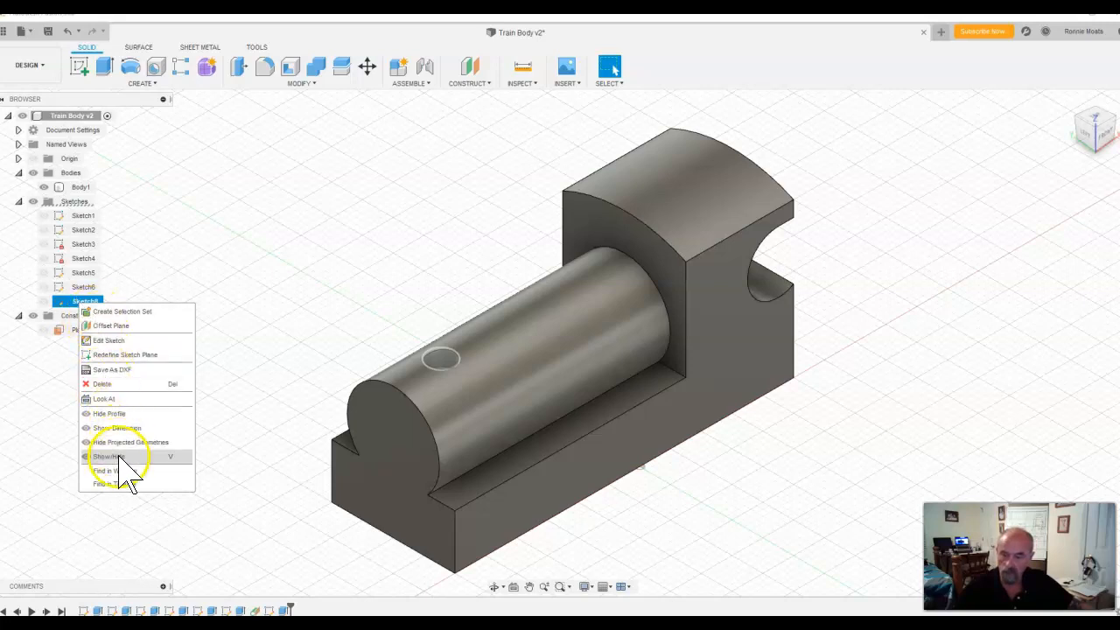
left_click(108, 414)
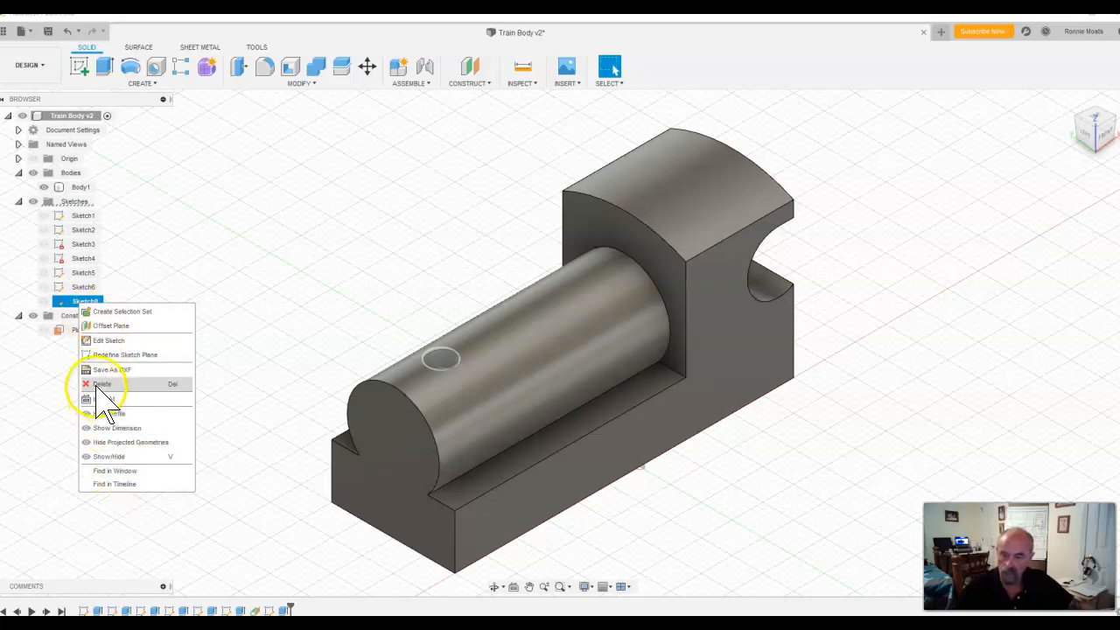
left_click(96, 386)
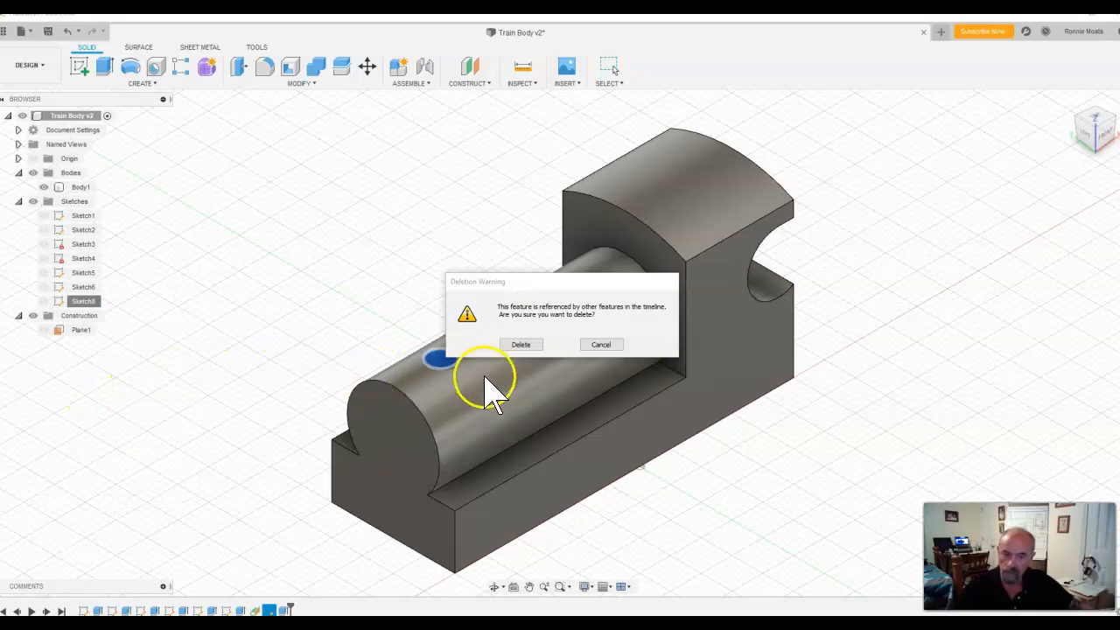
left_click(520, 348)
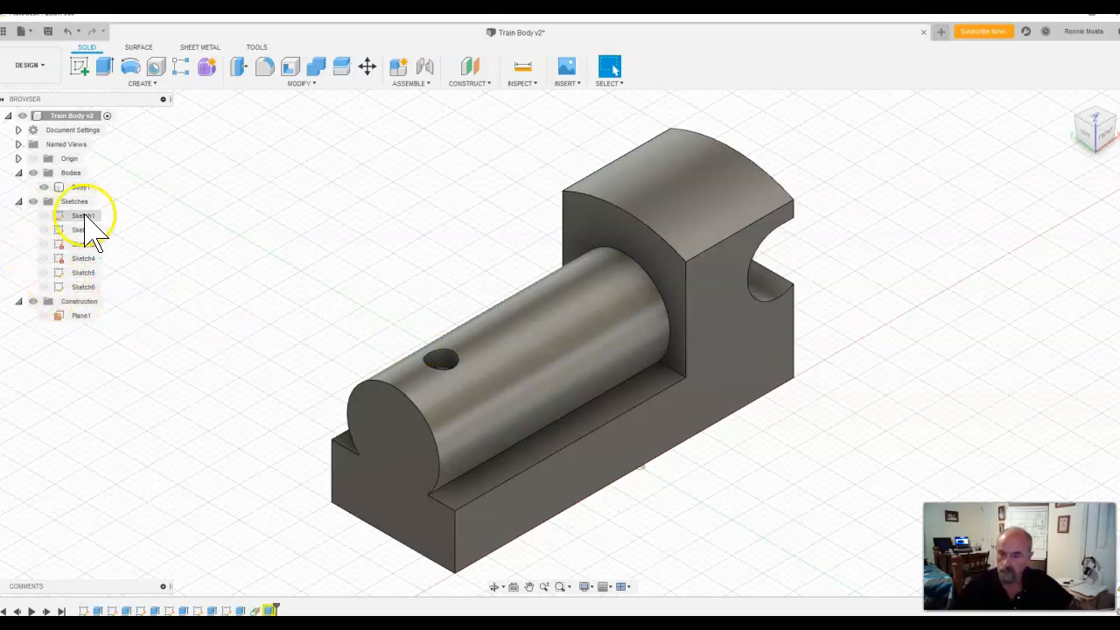
Step: Expand the Origin and Named Views folders and delete the construction plane Plane1 through the browser
left_click(18, 158)
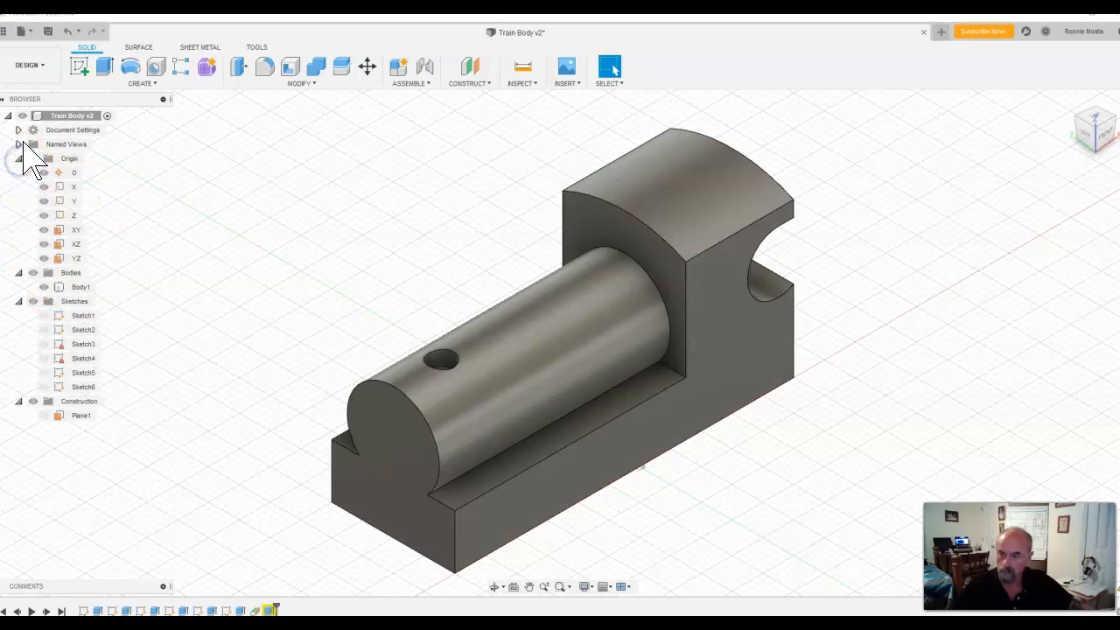
left_click(18, 144)
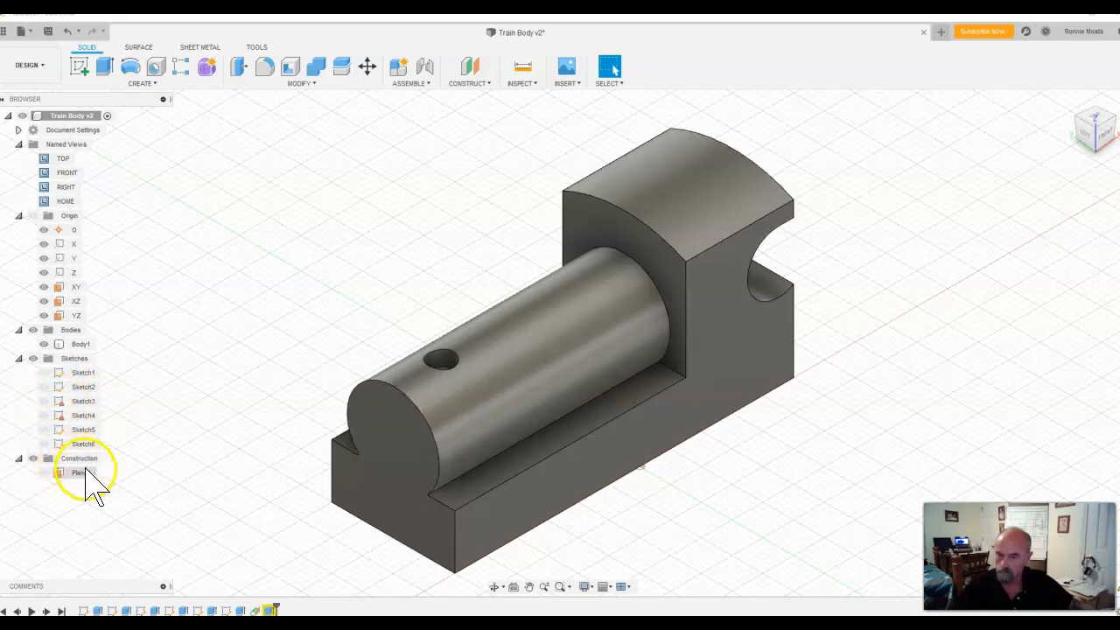
right_click(81, 473)
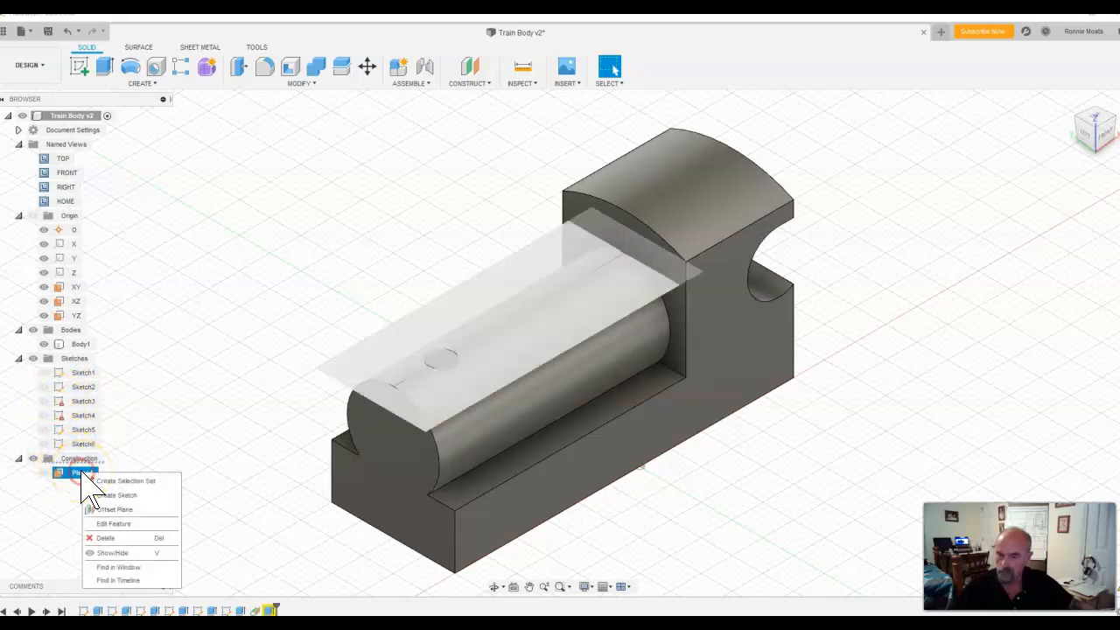
left_click(117, 538)
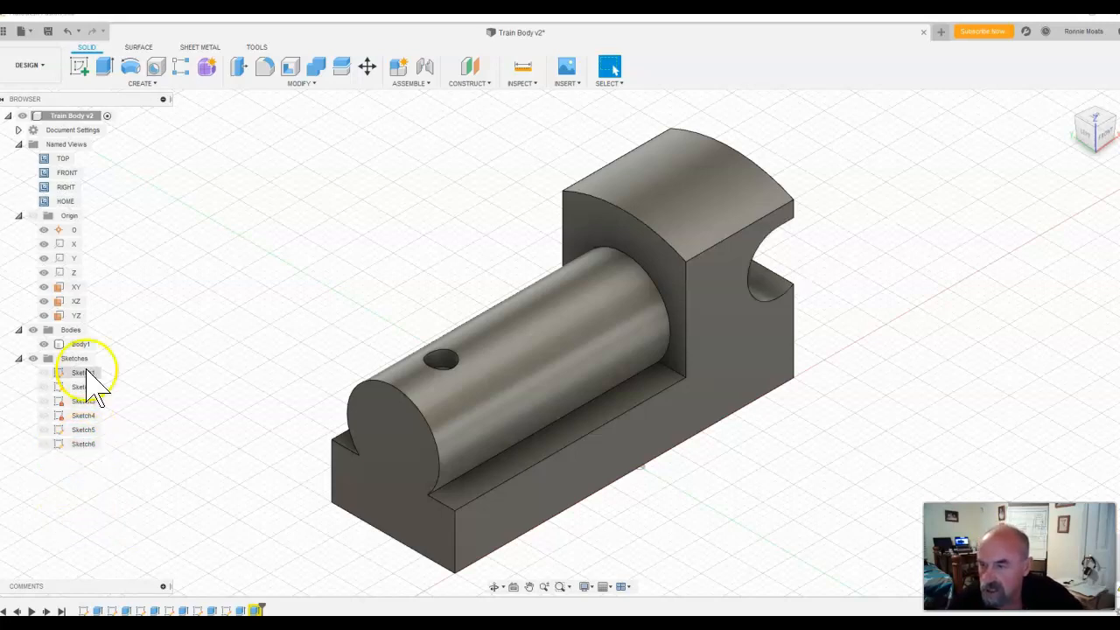
Step: Expand Document Settings, highlight Body1 and Sketch1 on the model, look straight at Sketch1, and return to an angled view
left_click(18, 130)
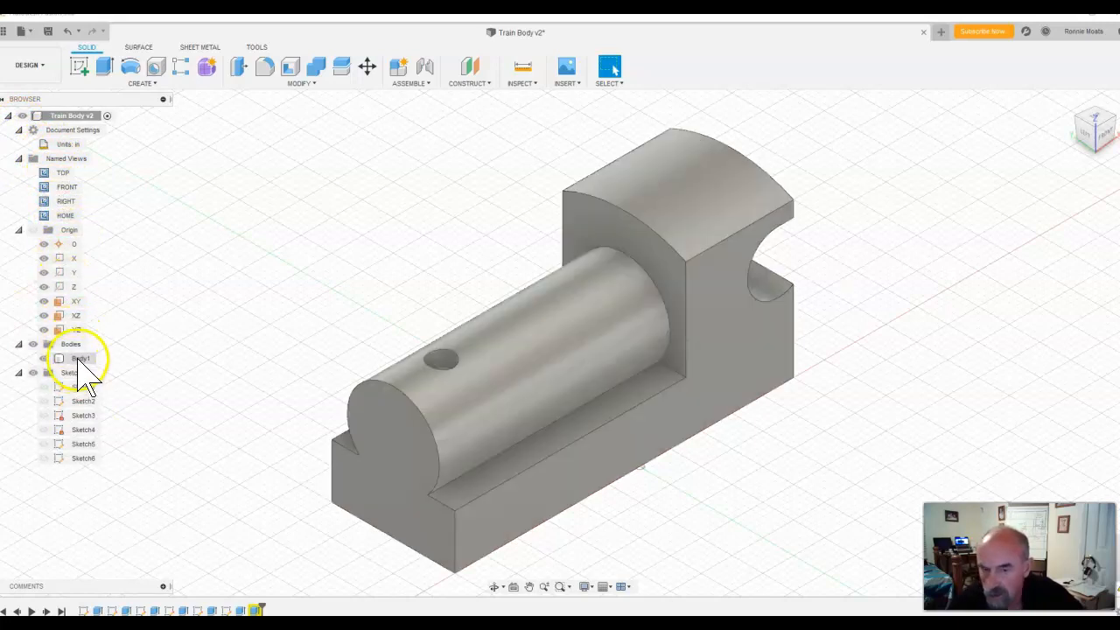
left_click(81, 358)
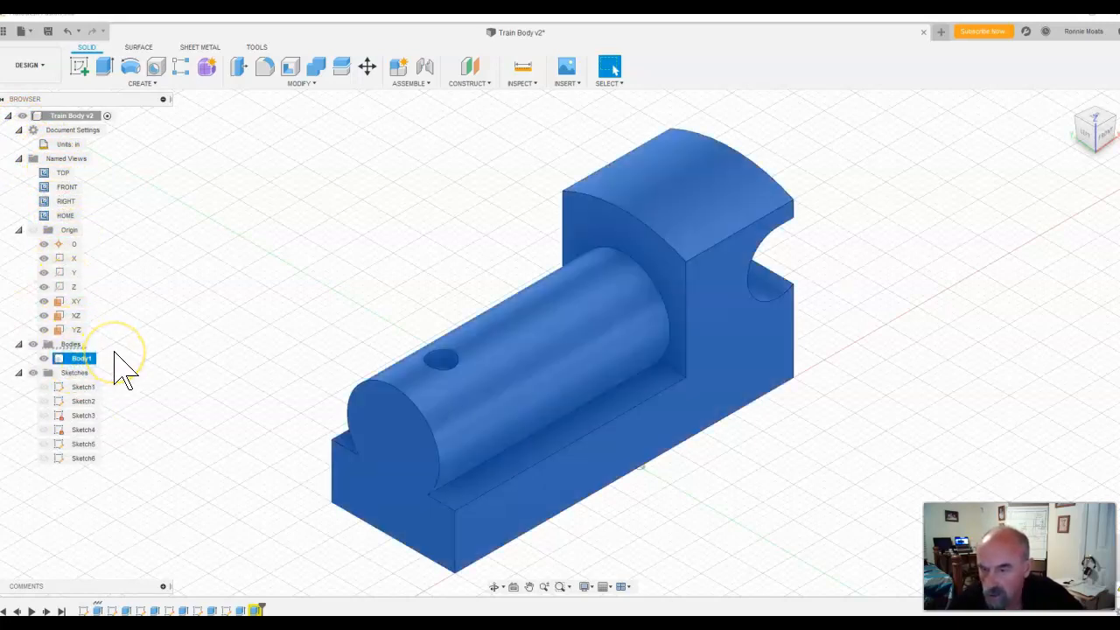
left_click(23, 346)
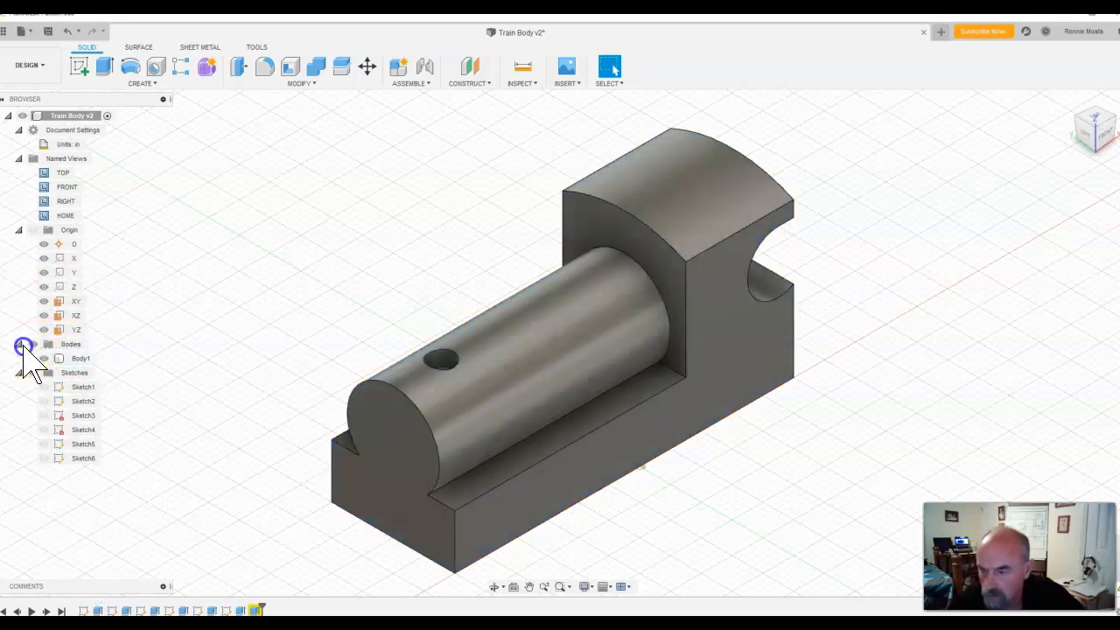
left_click(79, 377)
left_click(84, 387)
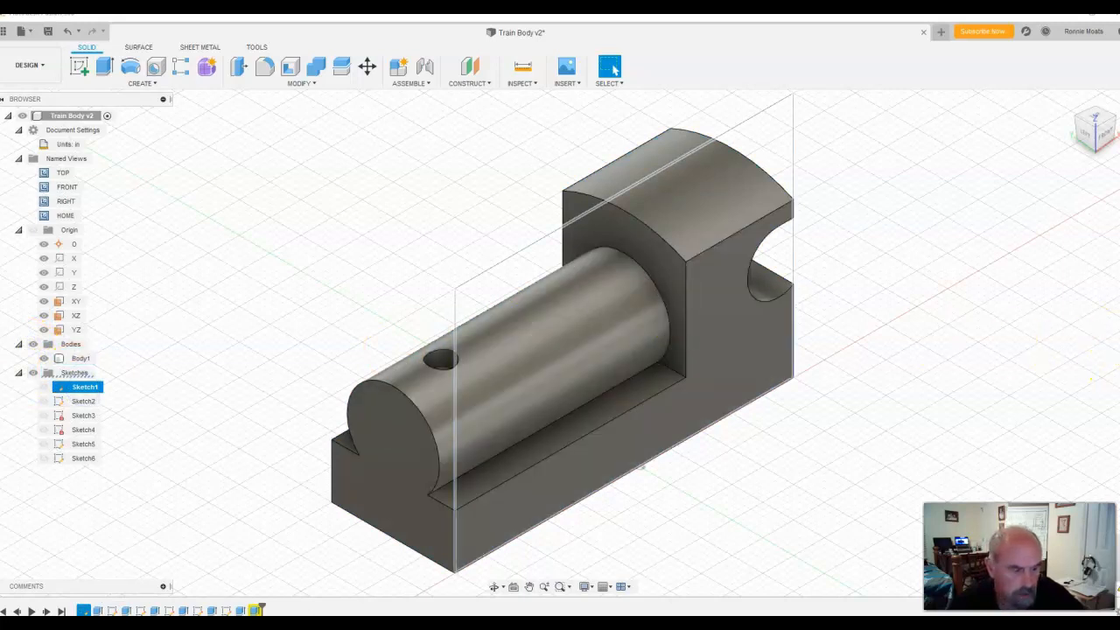
left_click(514, 587)
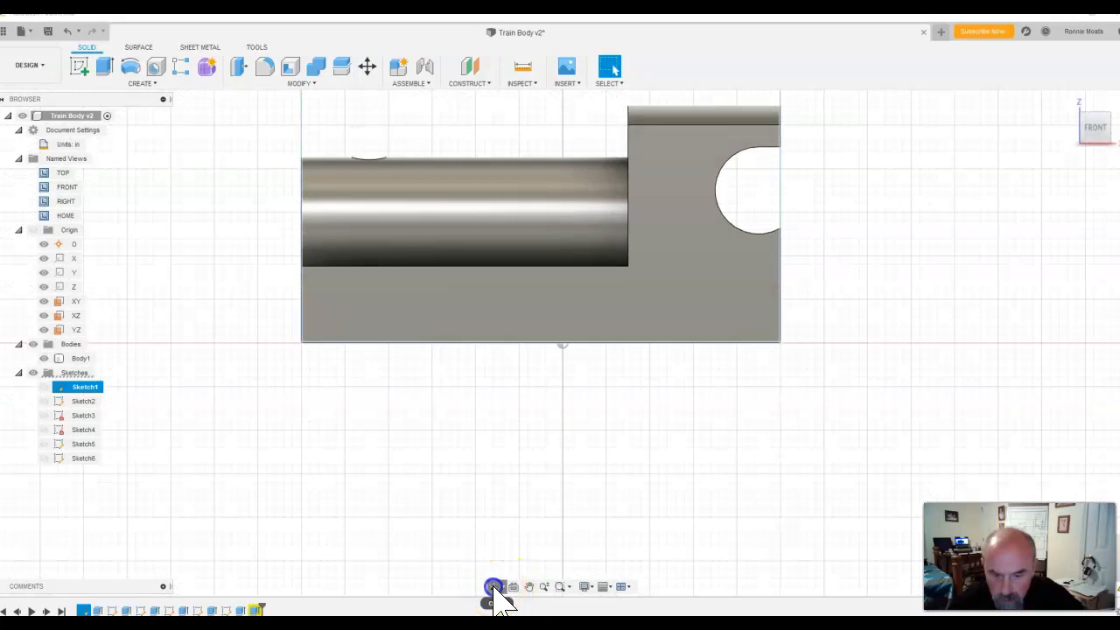
left_click(494, 586)
left_click_drag(498, 508, 551, 536)
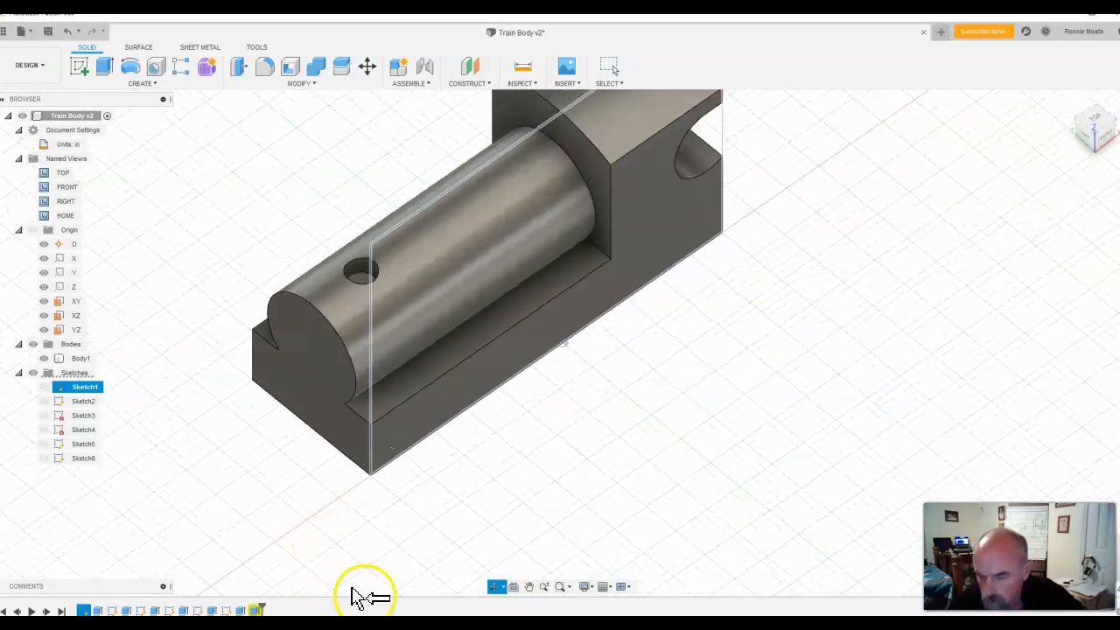
key("Escape")
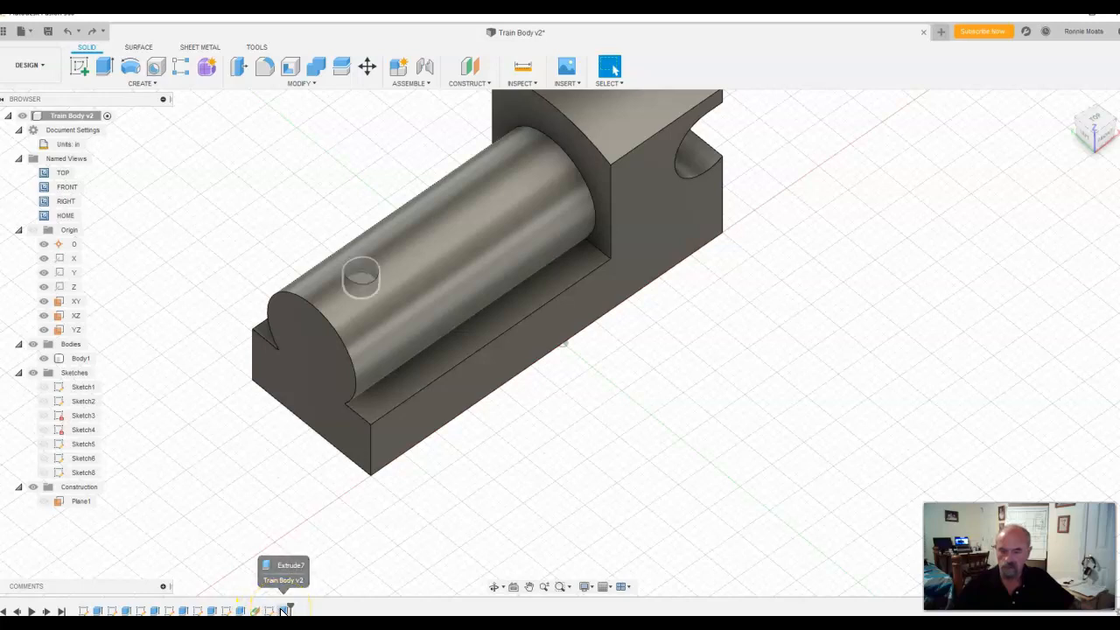
Step: Delete the hole's Extrude7 feature and its circle sketch, Sketch8, from the timeline
right_click(283, 610)
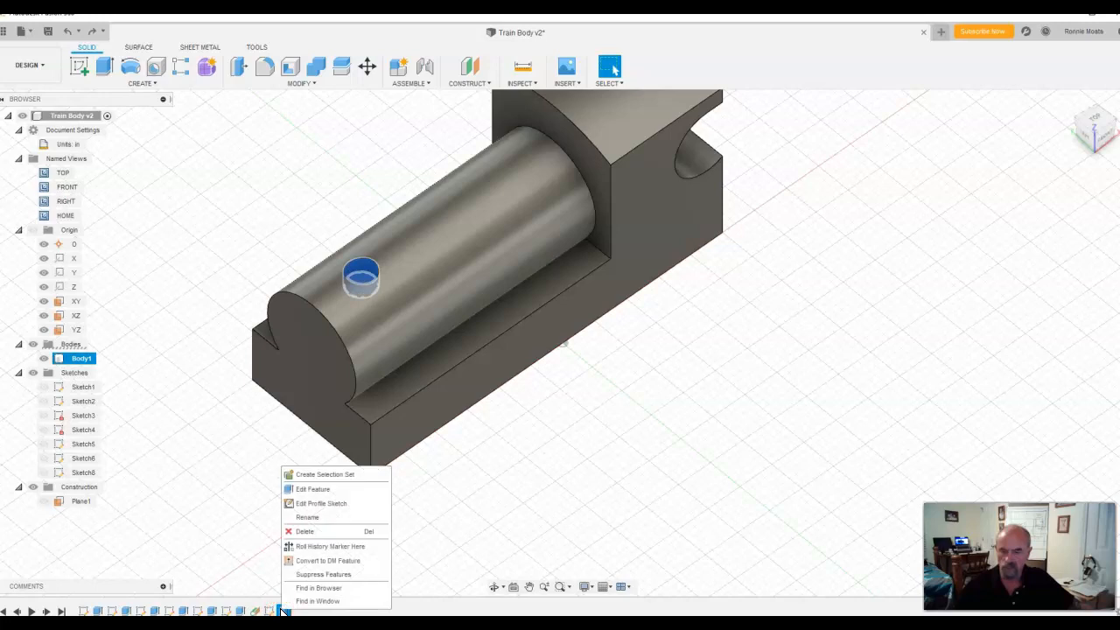
left_click(339, 531)
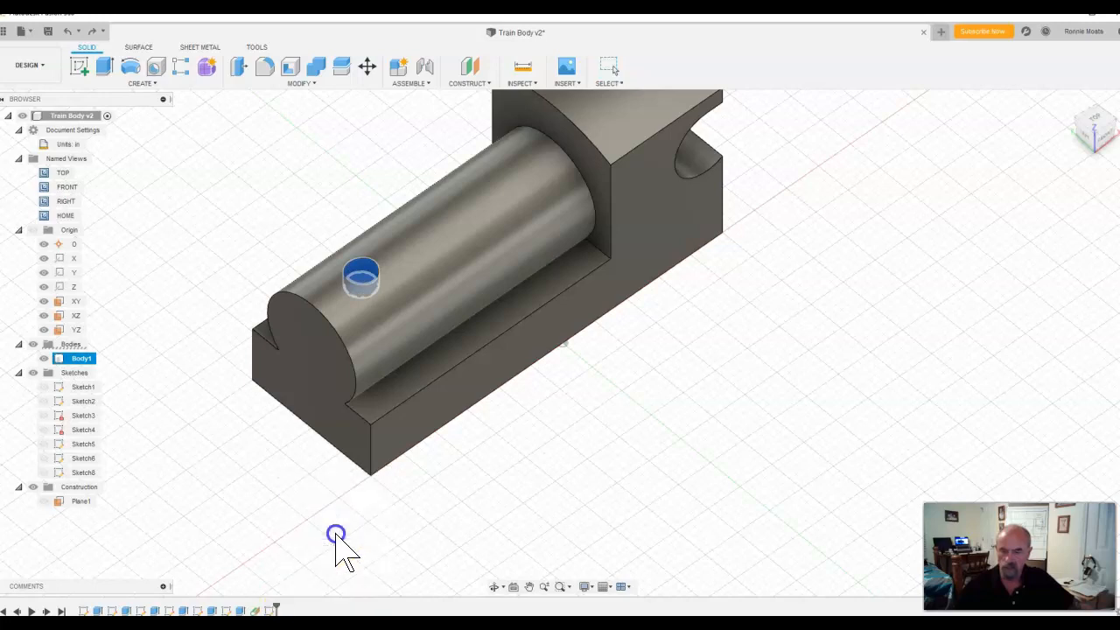
right_click(273, 610)
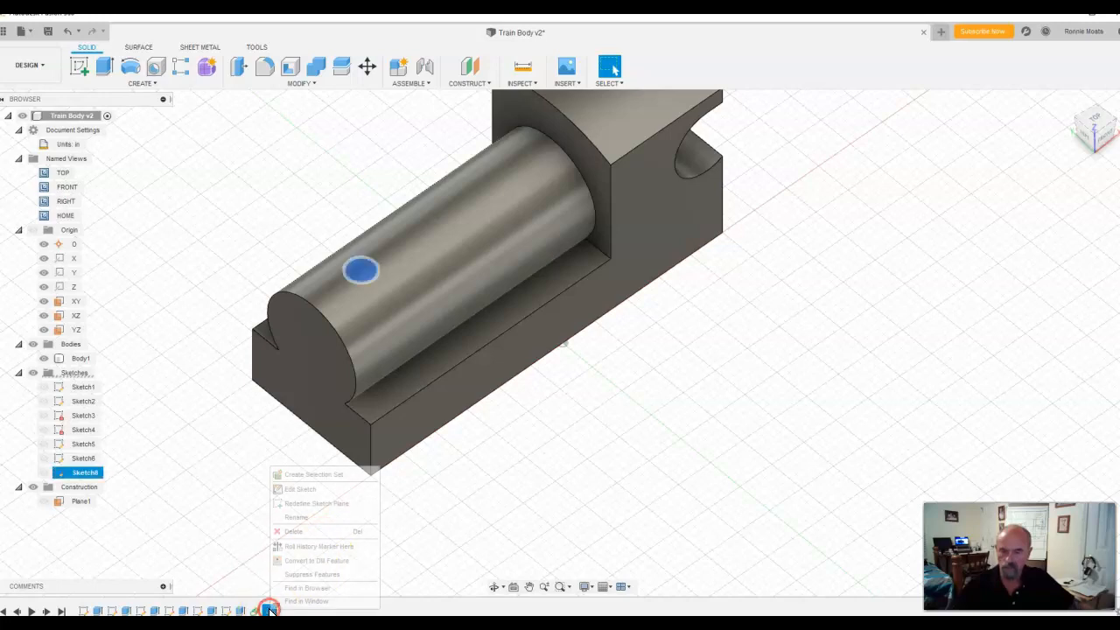
left_click(315, 530)
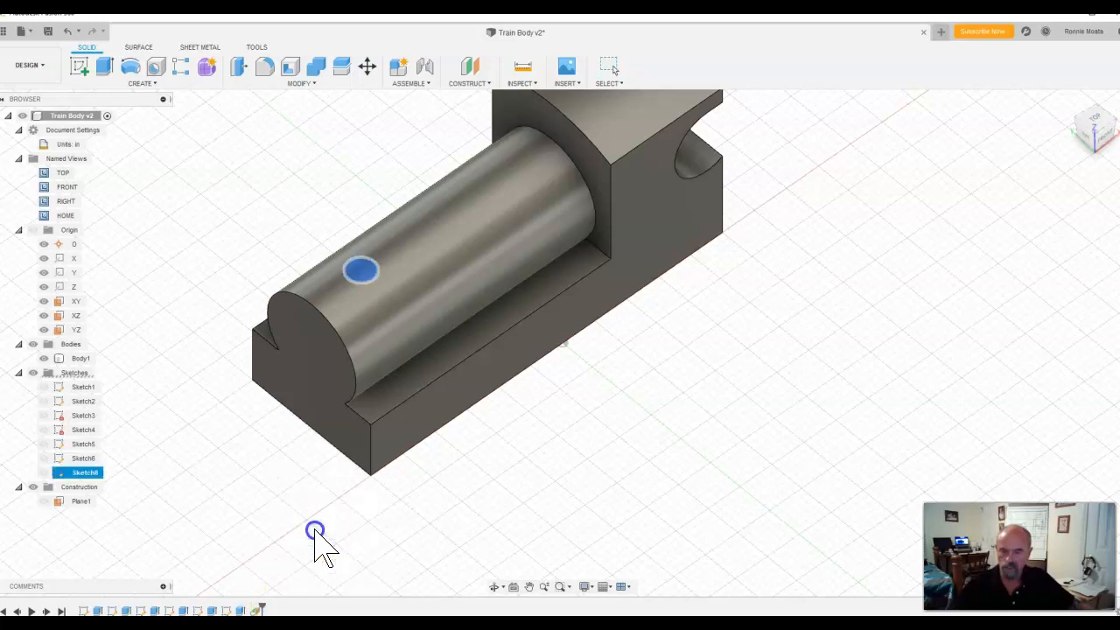
Step: Delete the construction plane Plane1 from the timeline
right_click(257, 610)
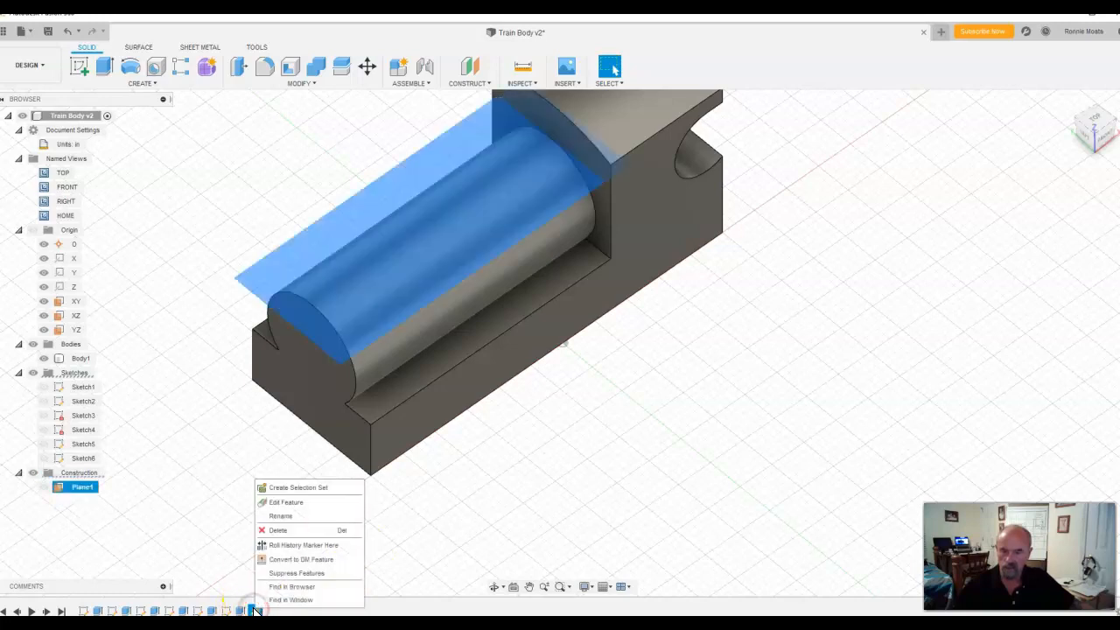
left_click(279, 531)
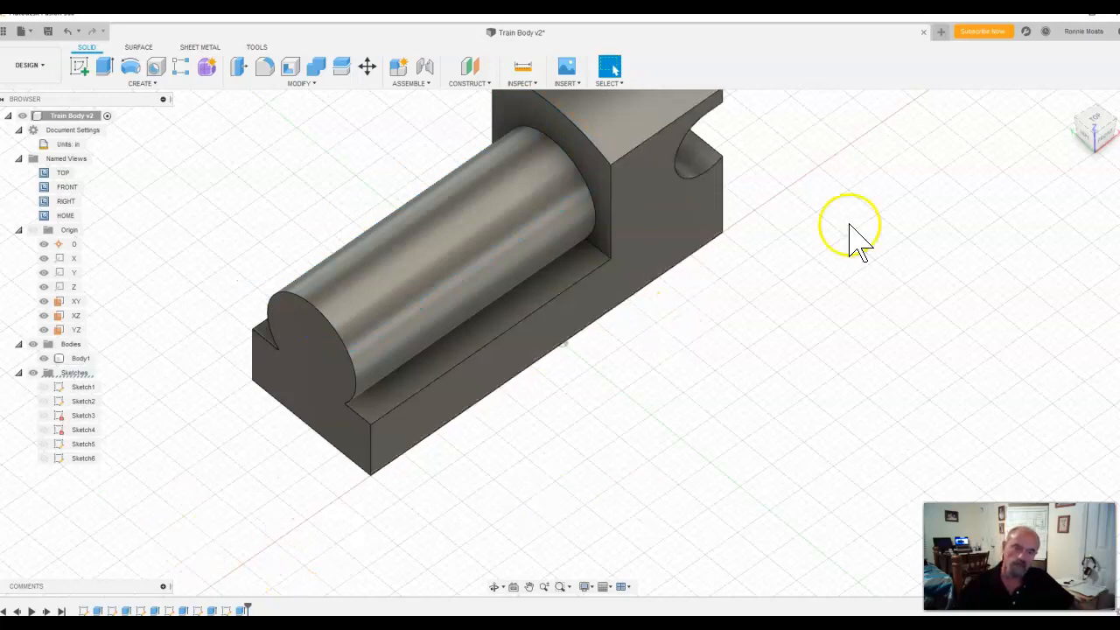
Step: Create a construction plane tangent to the top of the train's cylinder at an angle of 0 degrees
left_click(1100, 133)
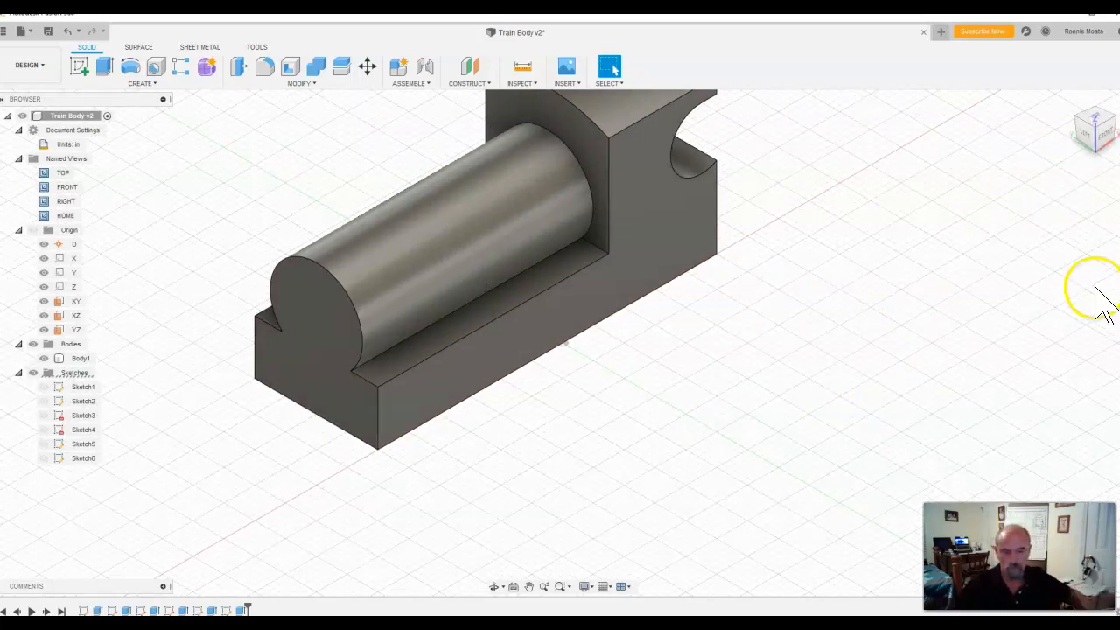
middle_click_drag(893, 219, 887, 348)
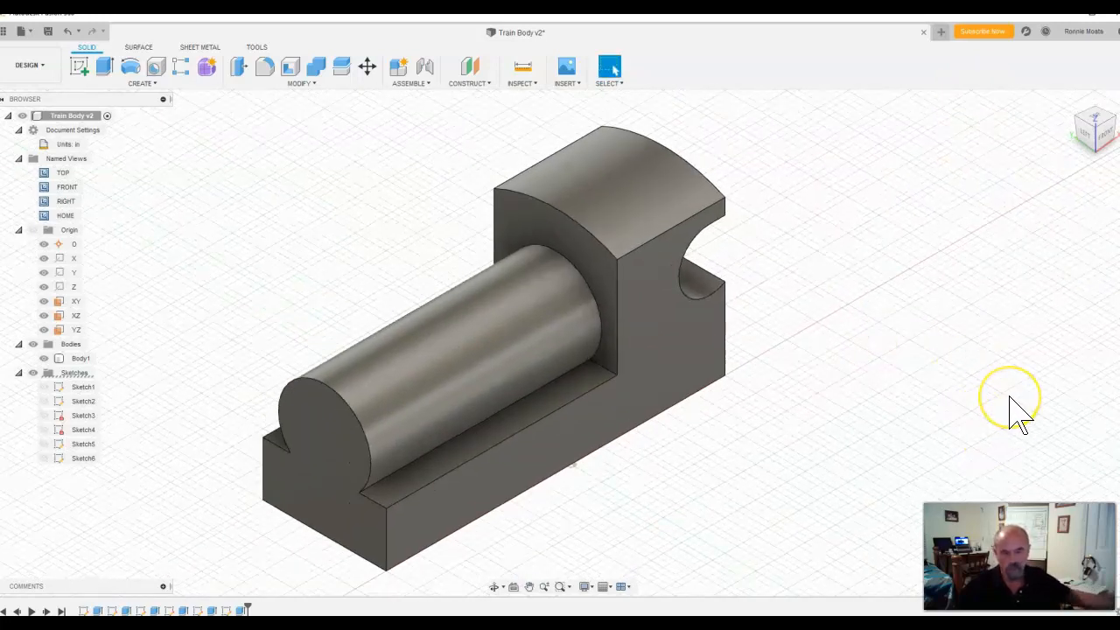
left_click(487, 85)
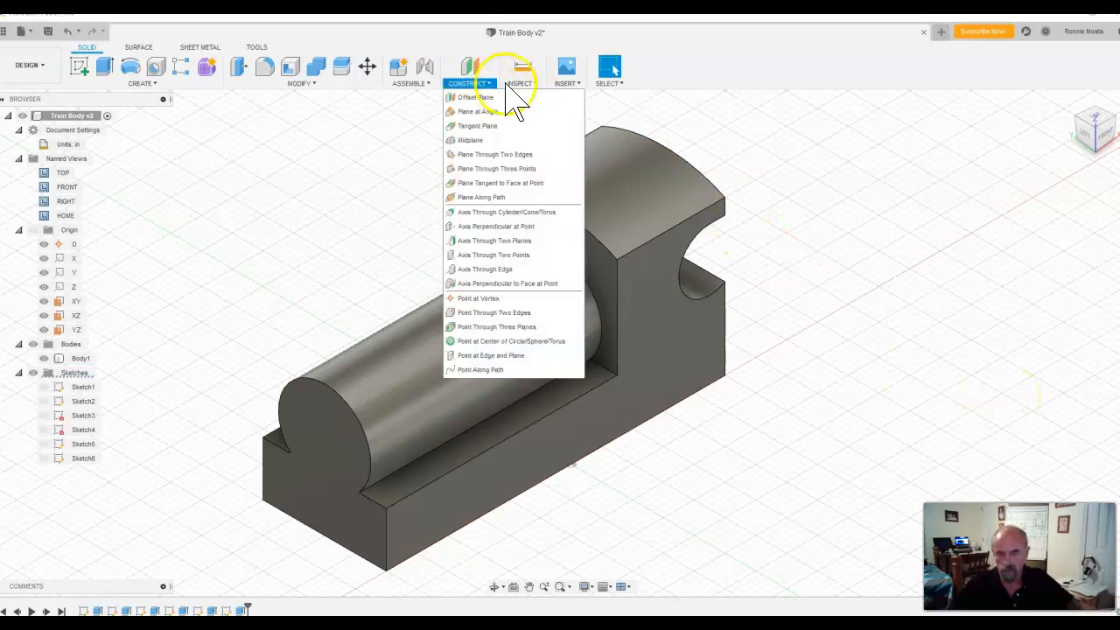
left_click(473, 125)
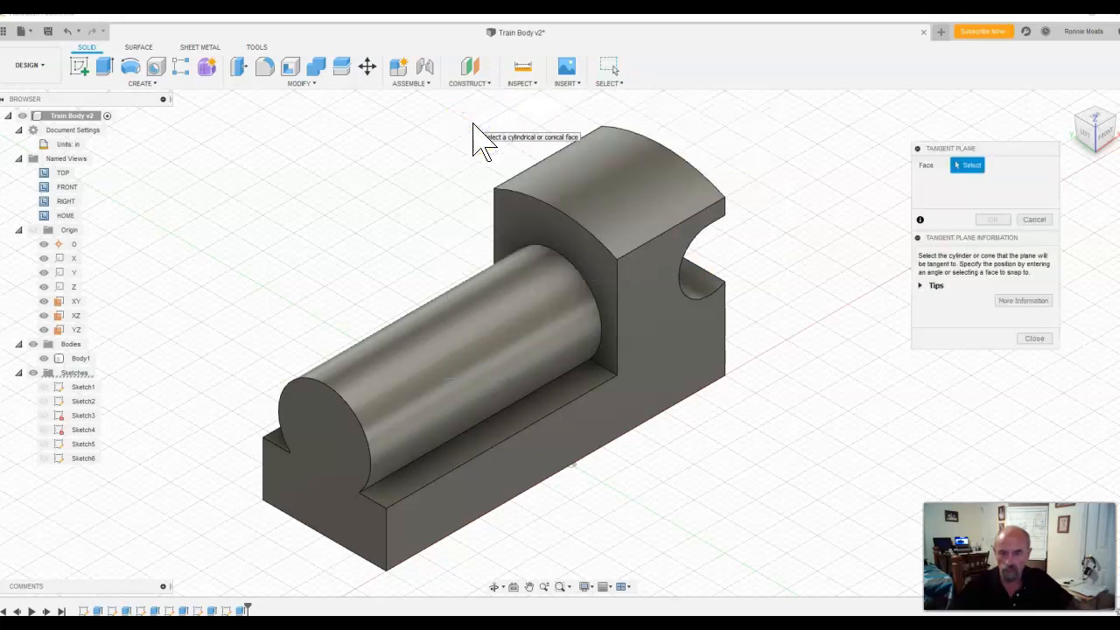
left_click(405, 360)
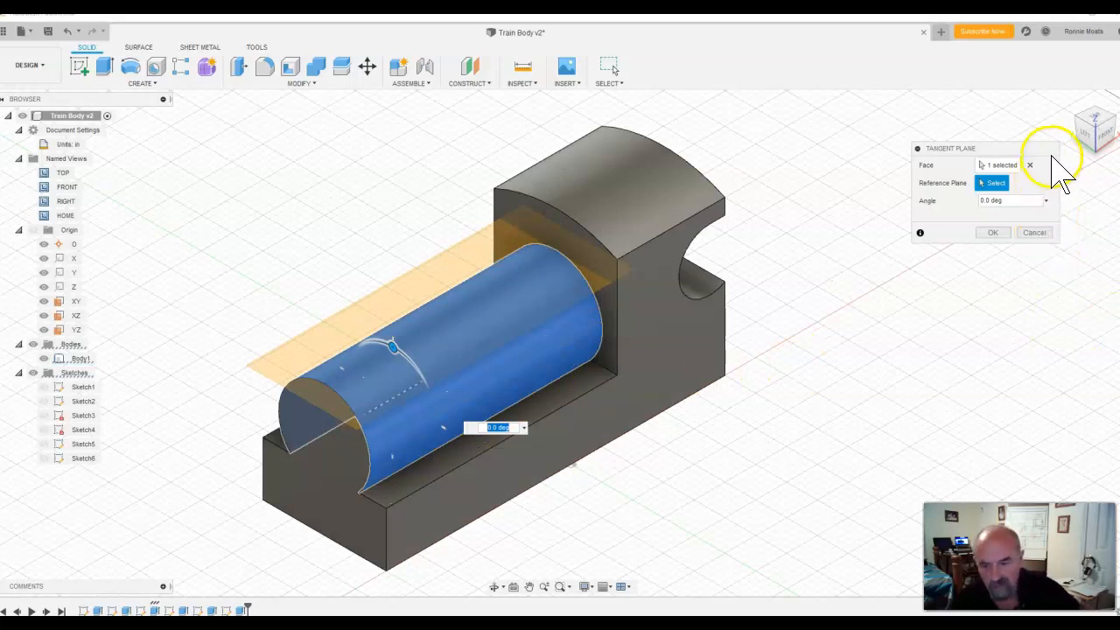
left_click(1089, 148)
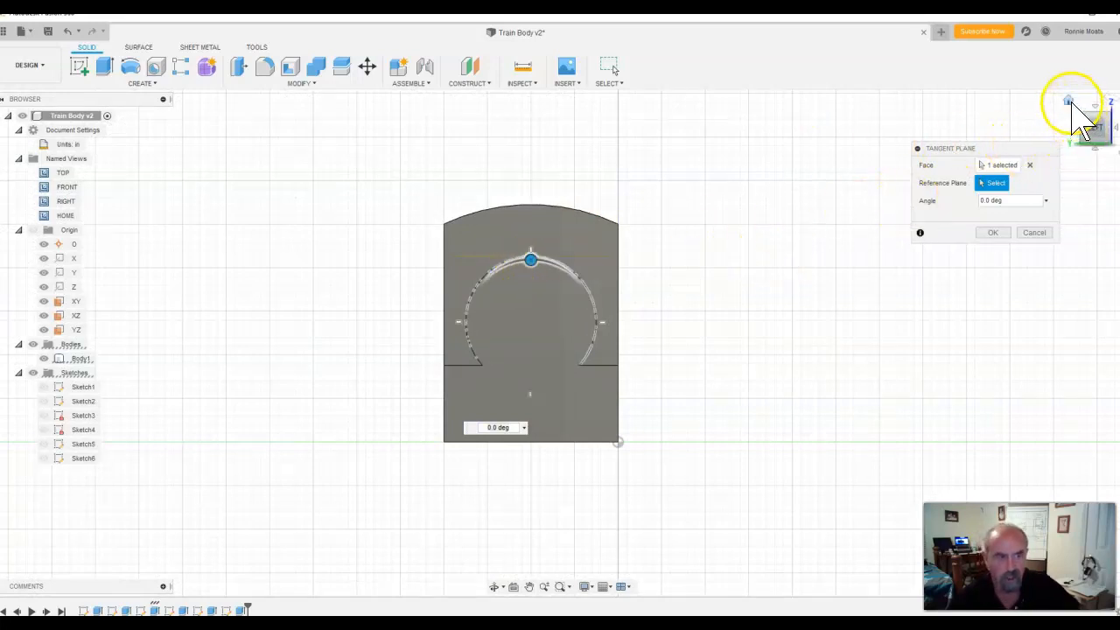
left_click(1068, 103)
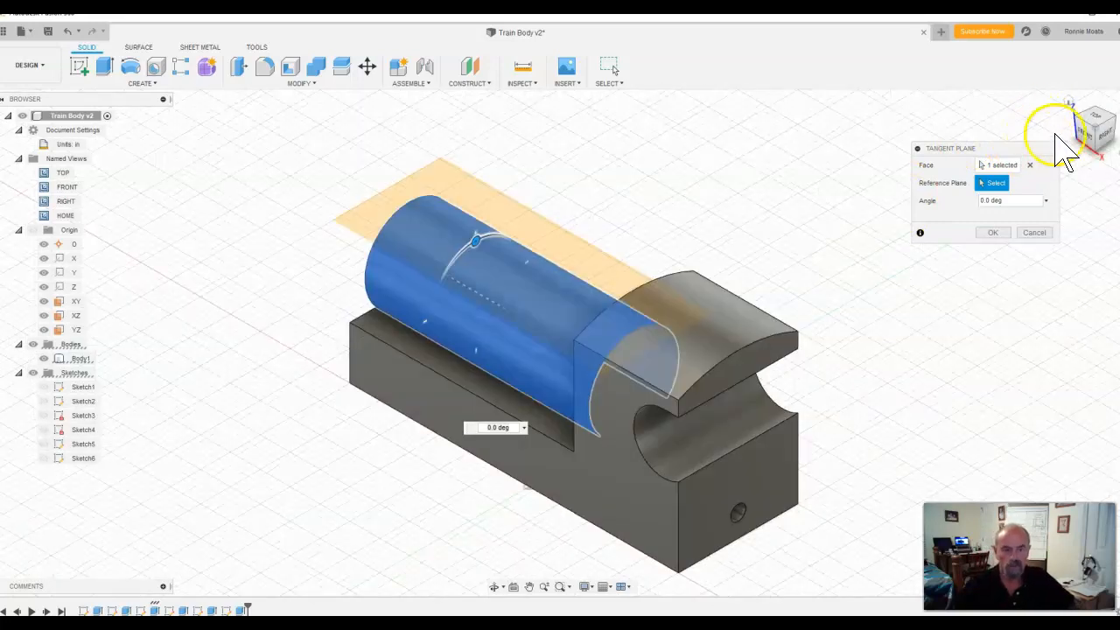
left_click(1004, 233)
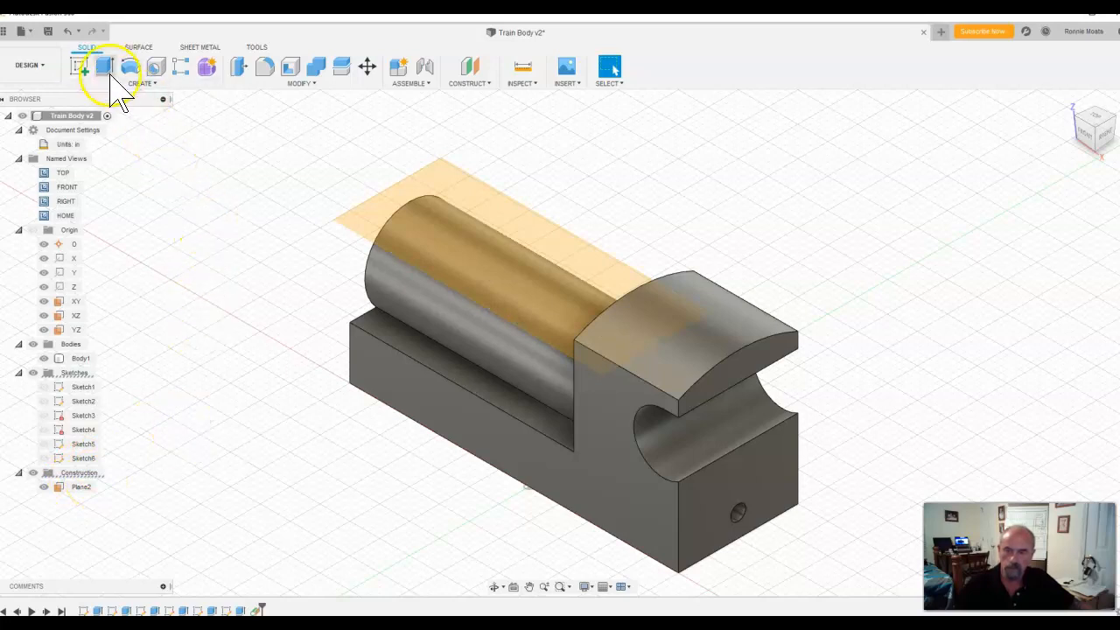
Step: Start a sketch on the new tangent plane, consult the Train Body drawing, and draw a 0.5 in diameter circle on the cylinder's centreline
left_click(78, 67)
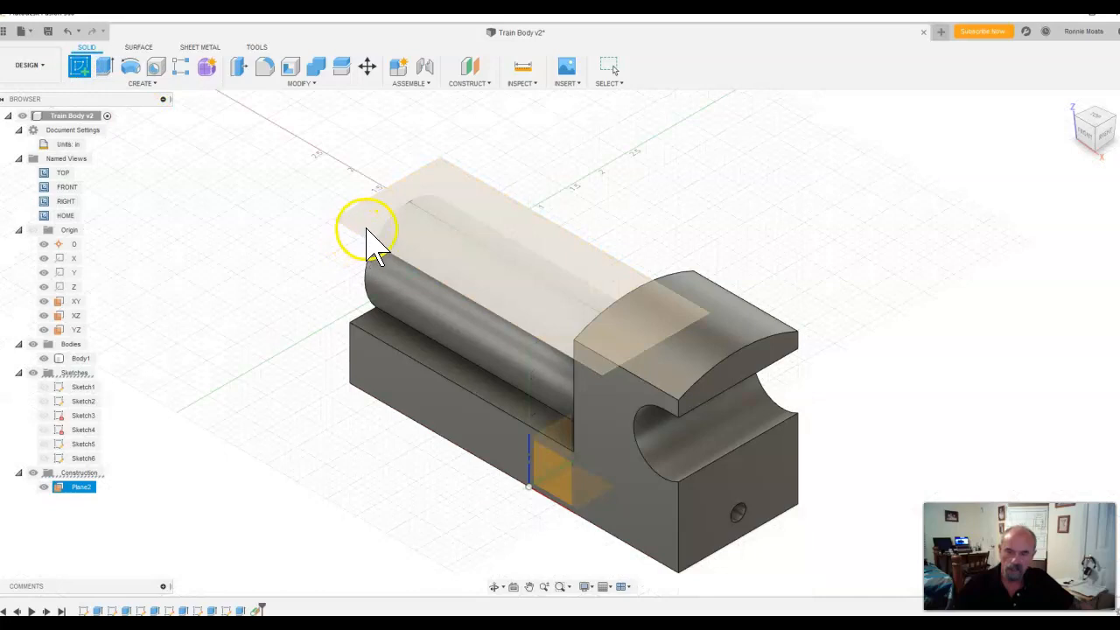
left_click(372, 230)
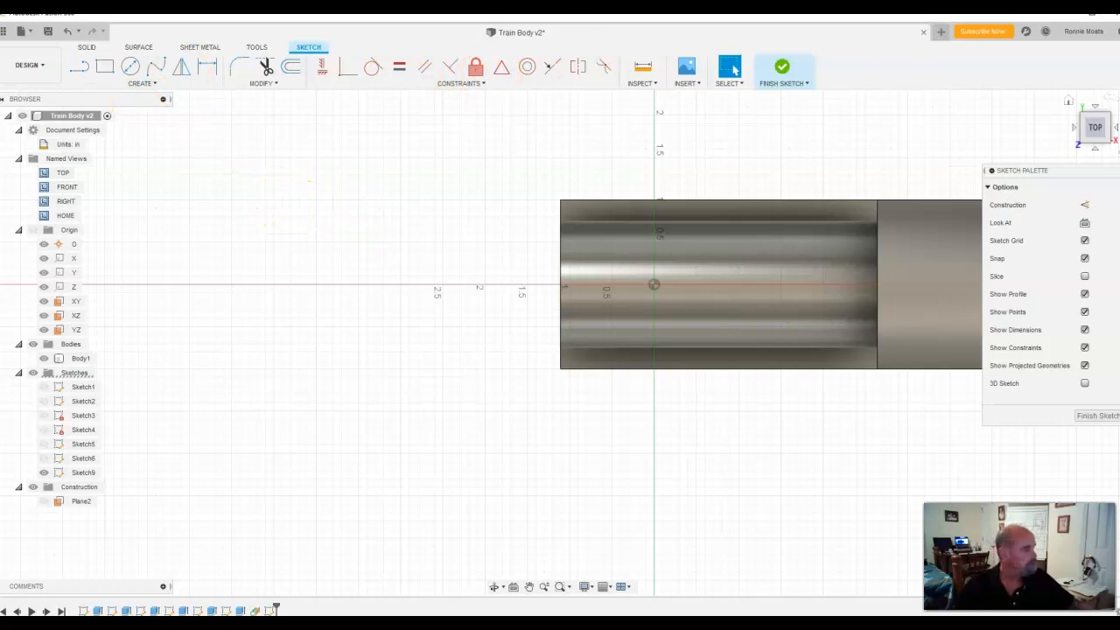
mouse_move(1119, 33)
left_mouse_down()
mouse_move(947, 33)
mouse_move(677, 62)
left_mouse_up()
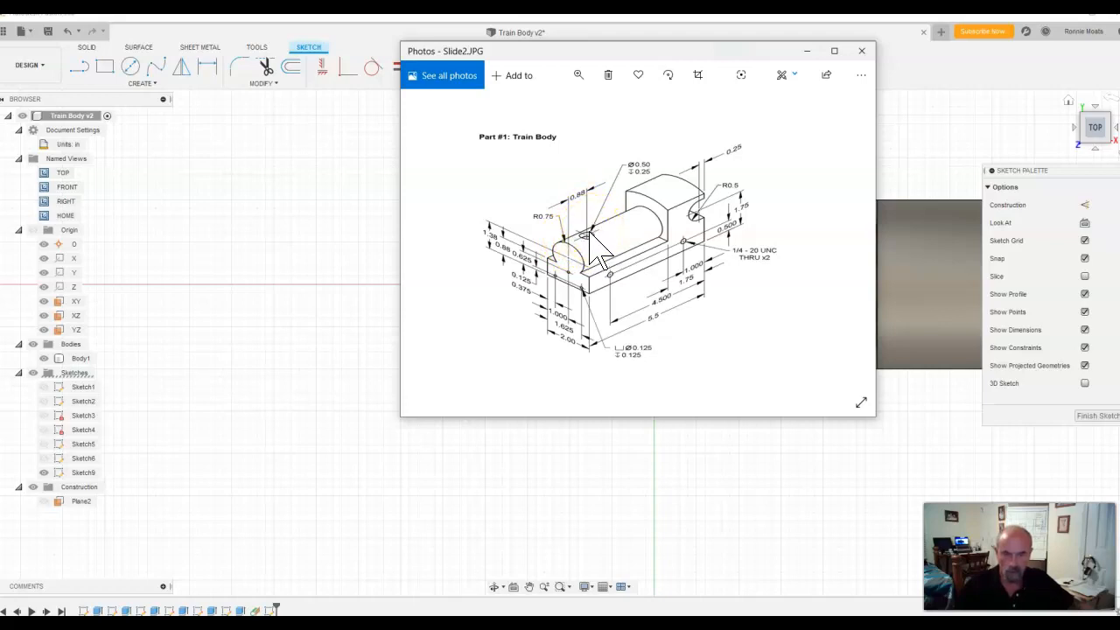
left_click_drag(734, 52, 1119, 74)
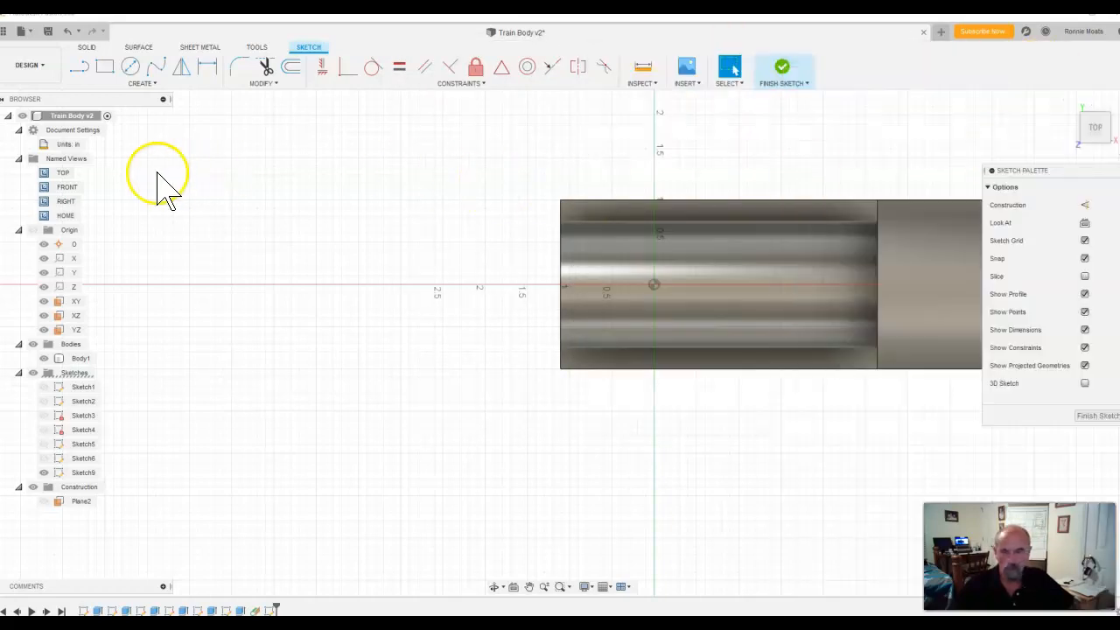
left_click(138, 67)
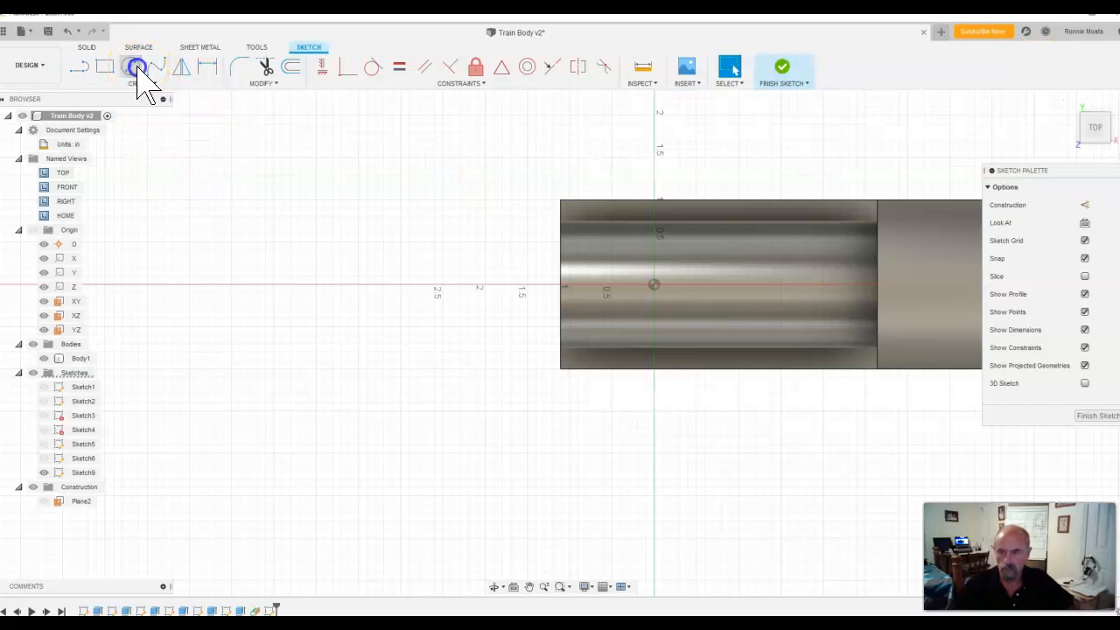
left_click(616, 283)
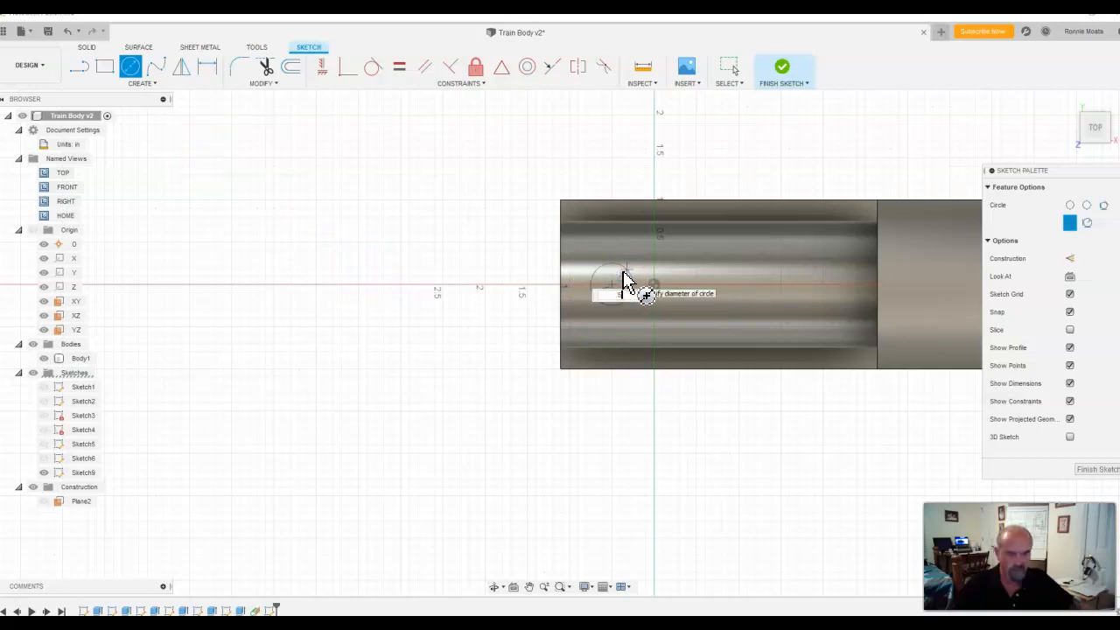
type(".5")
key("Return")
key("Escape")
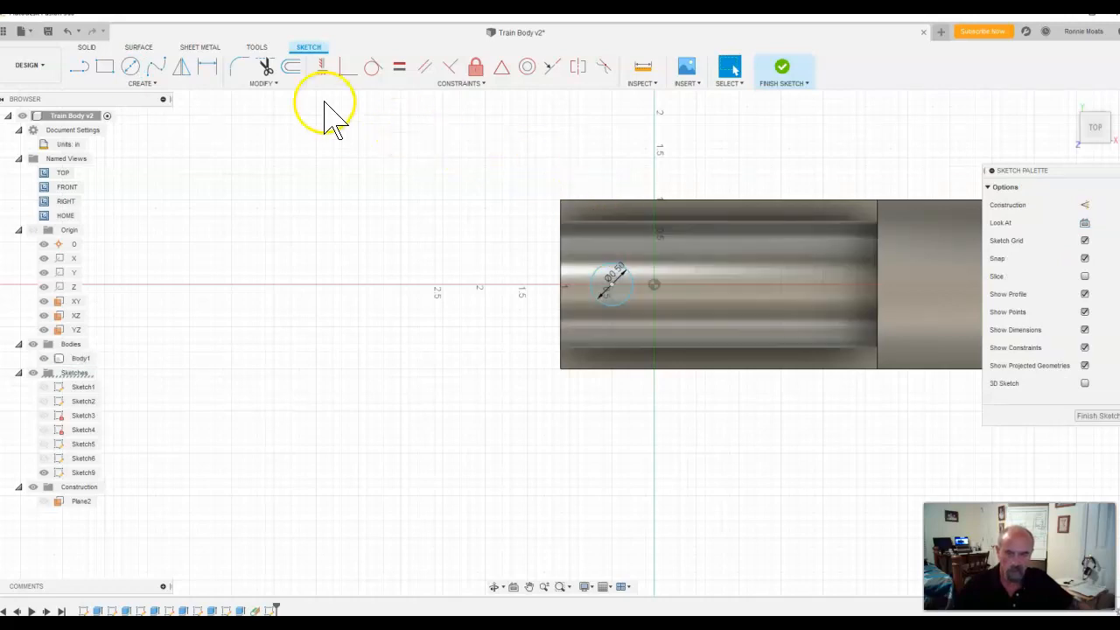
Step: Dimension the circle's centre 0.88 in from the cylinder's free end and finish the sketch
left_click(208, 70)
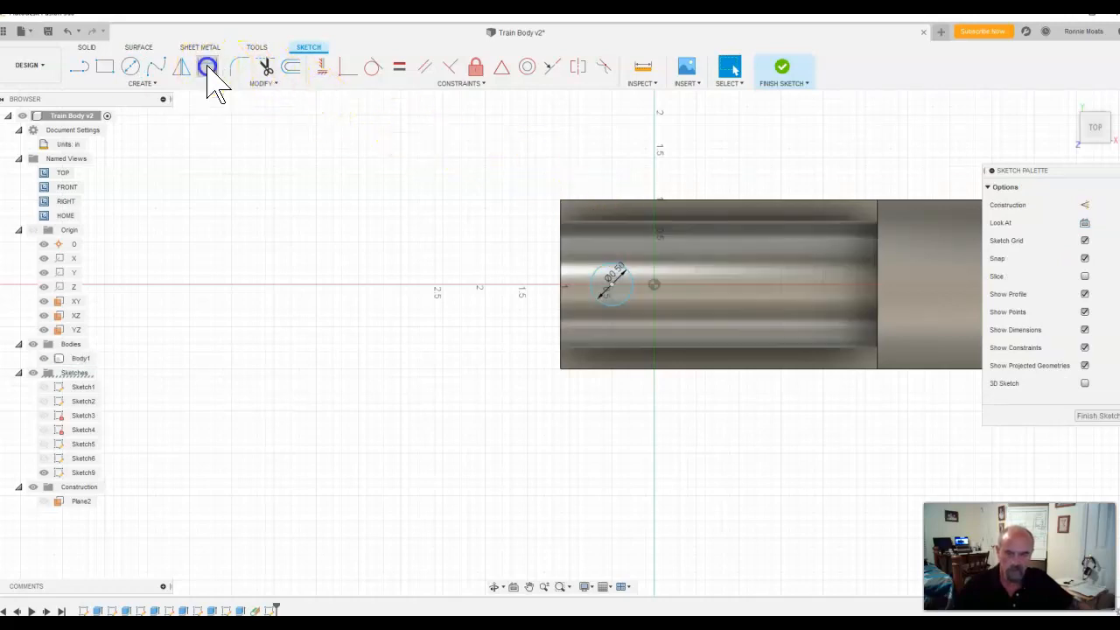
left_click(618, 291)
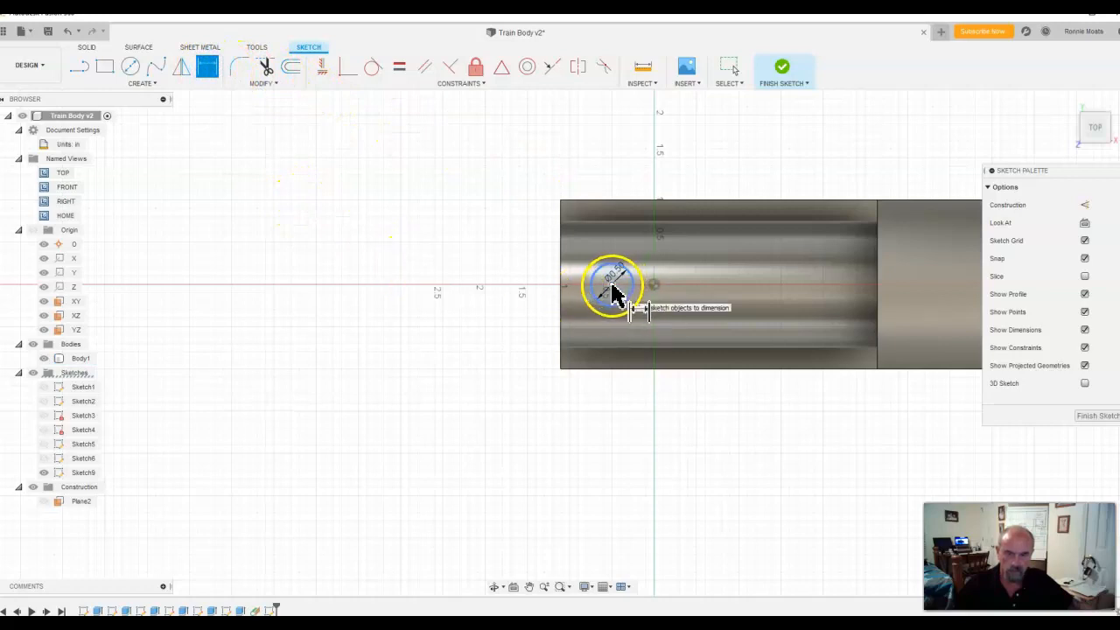
left_click(563, 291)
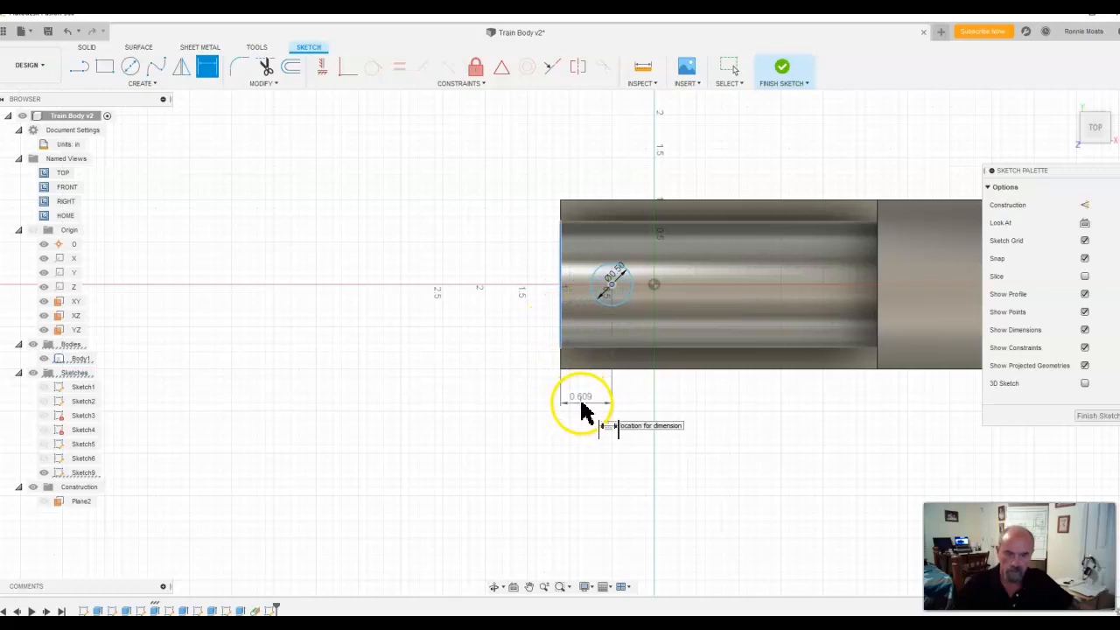
left_click(582, 404)
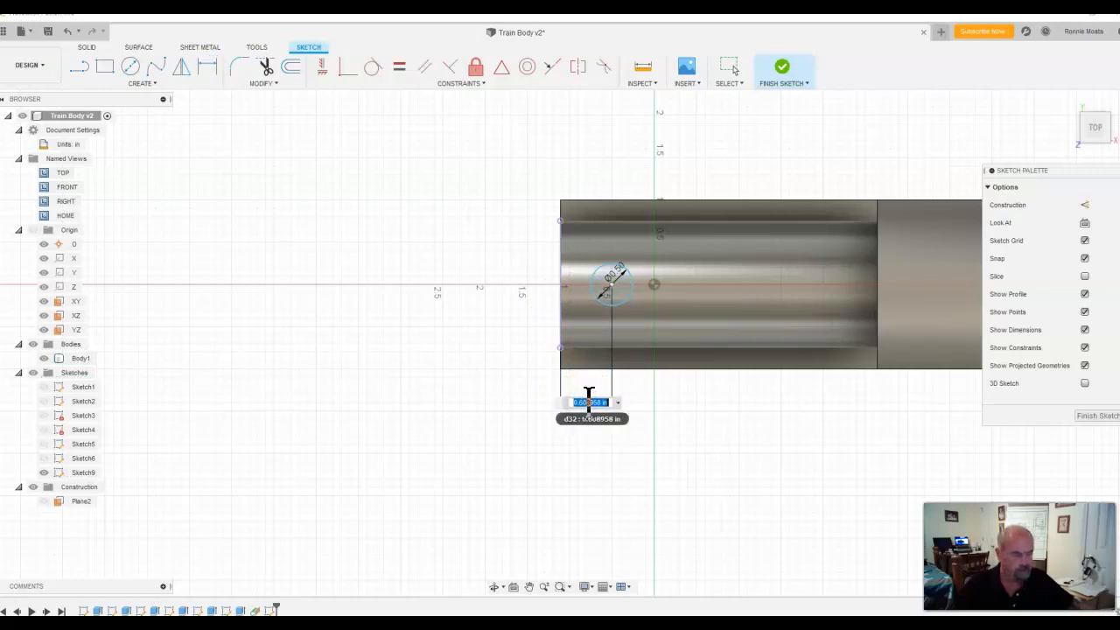
type("0.88")
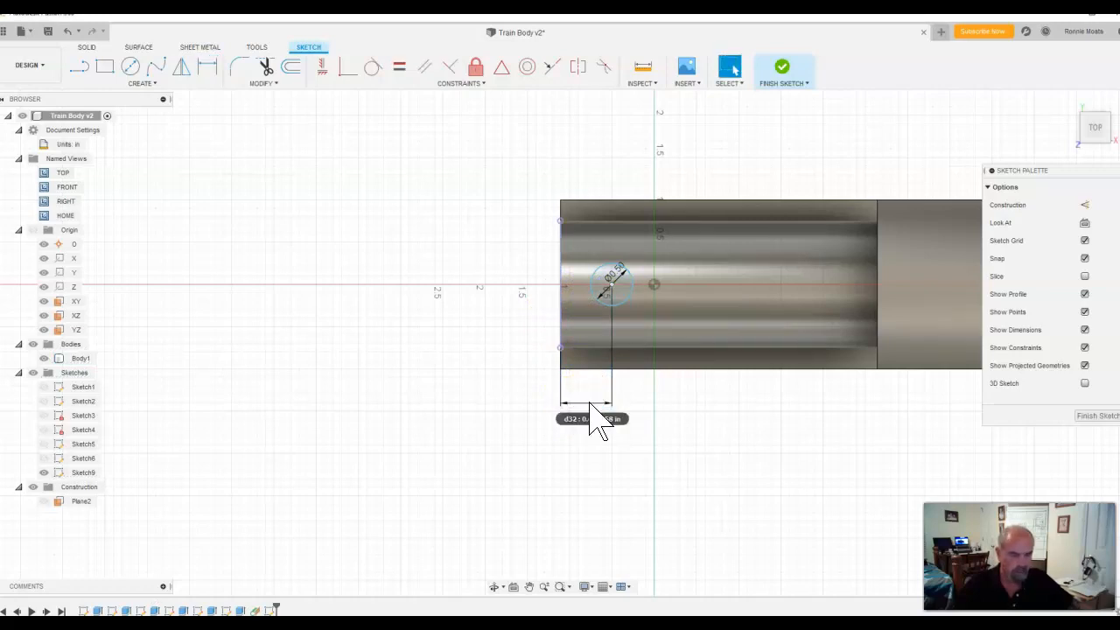
key("Return")
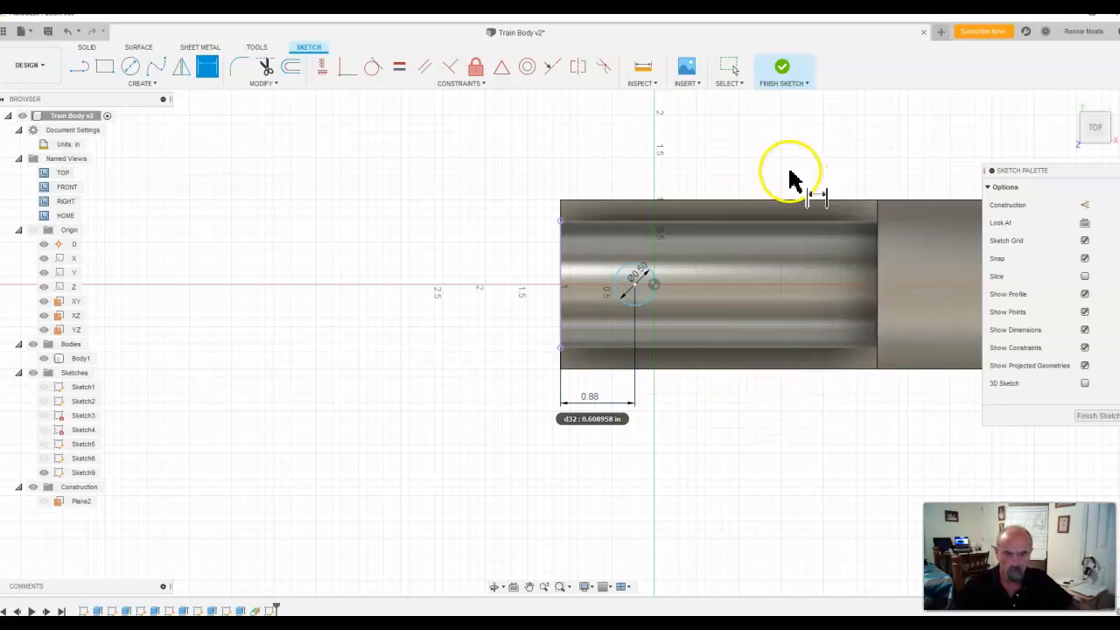
left_click(782, 70)
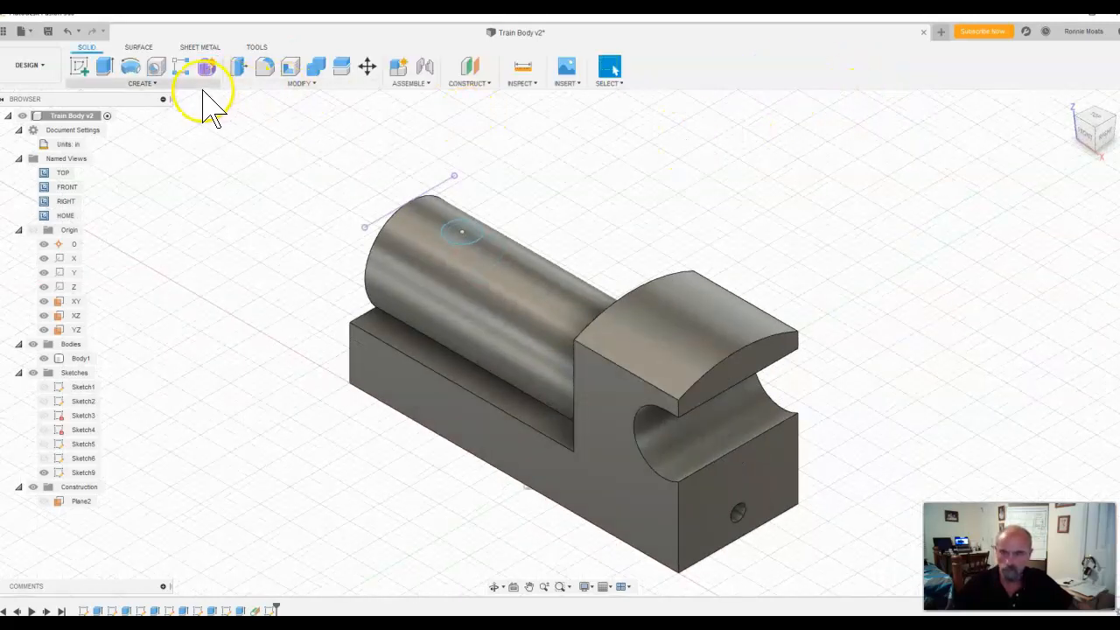
Step: Extrude the circle as a cut into the cylinder with a distance of -0.25 in
left_click(105, 69)
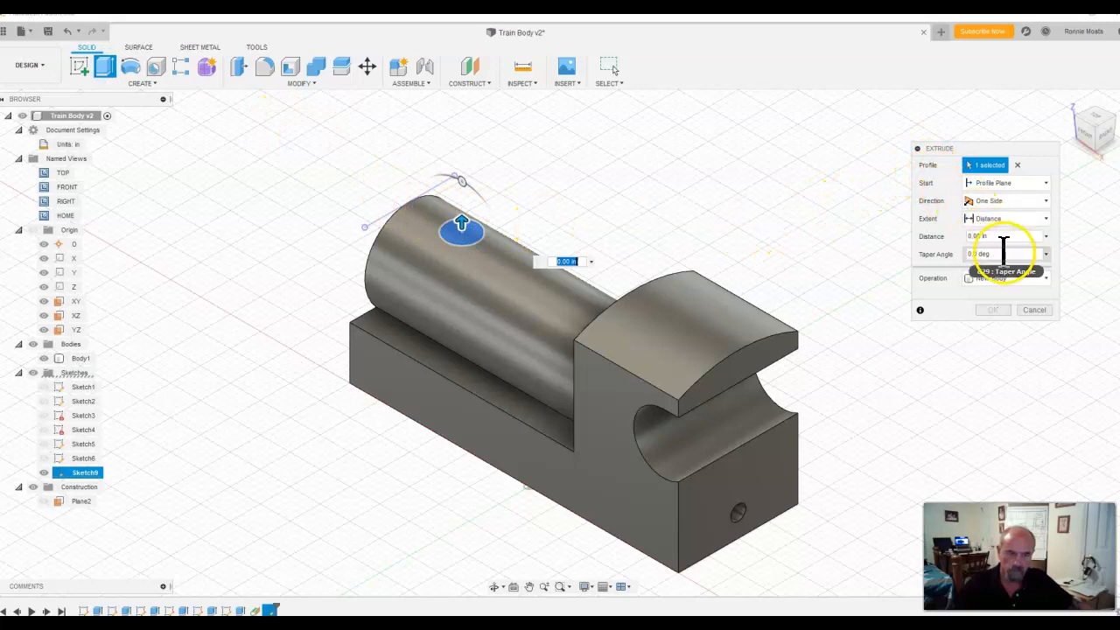
left_click(1044, 278)
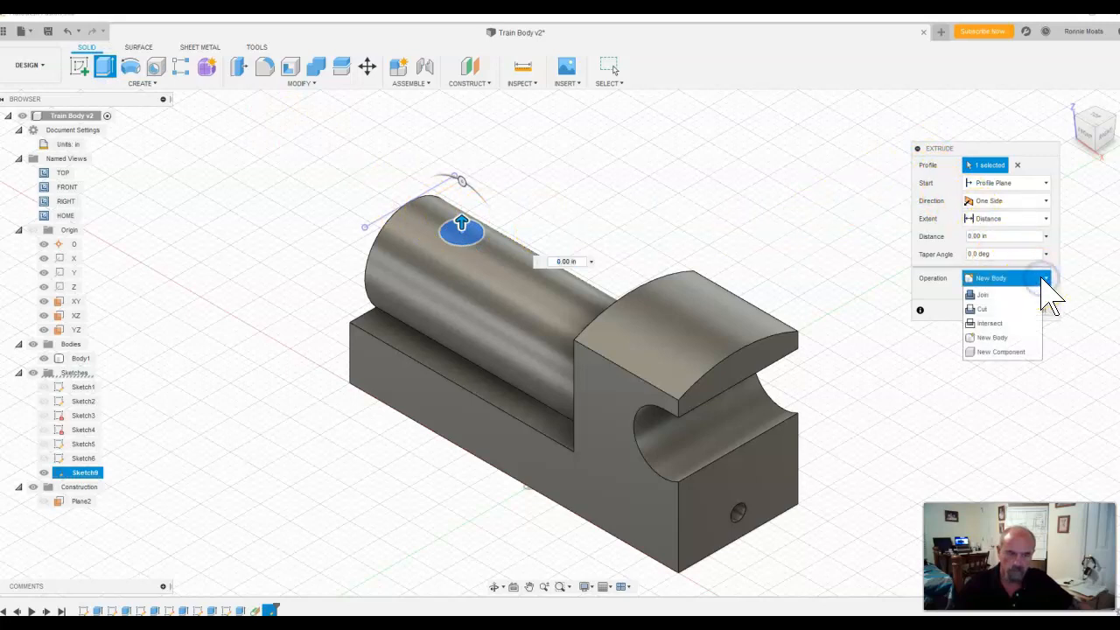
left_click(989, 310)
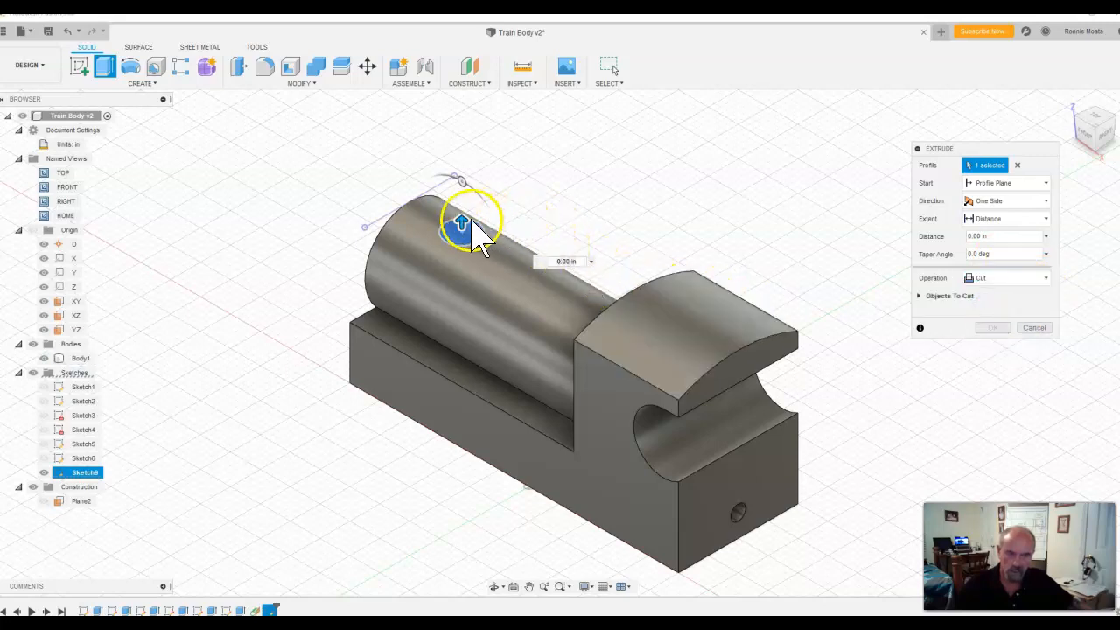
left_click_drag(467, 223, 516, 272)
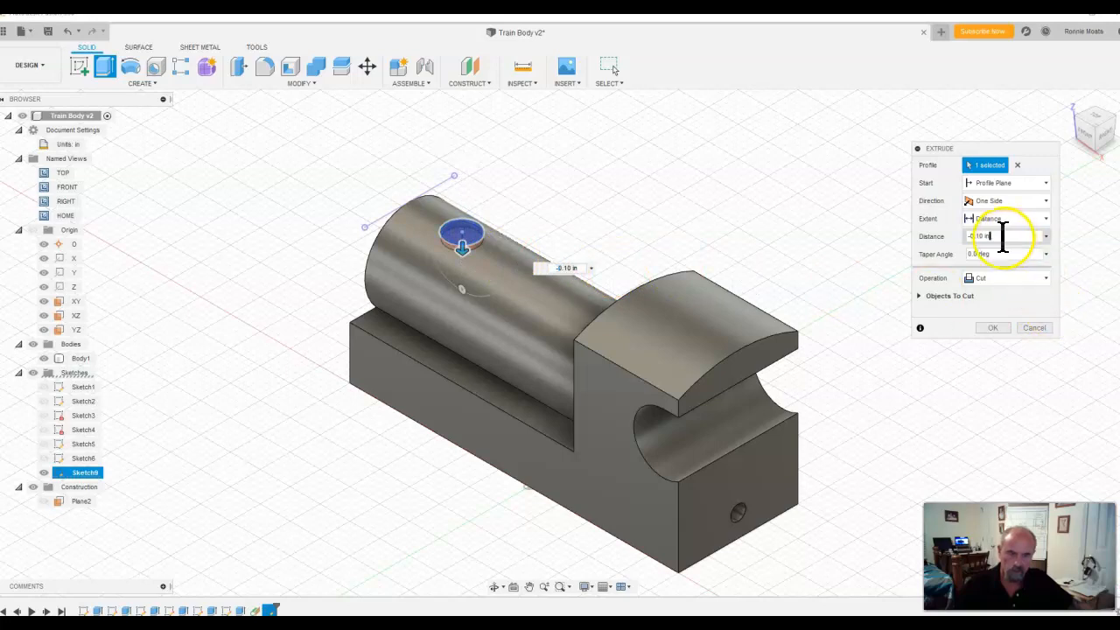
left_click_drag(984, 236, 930, 237)
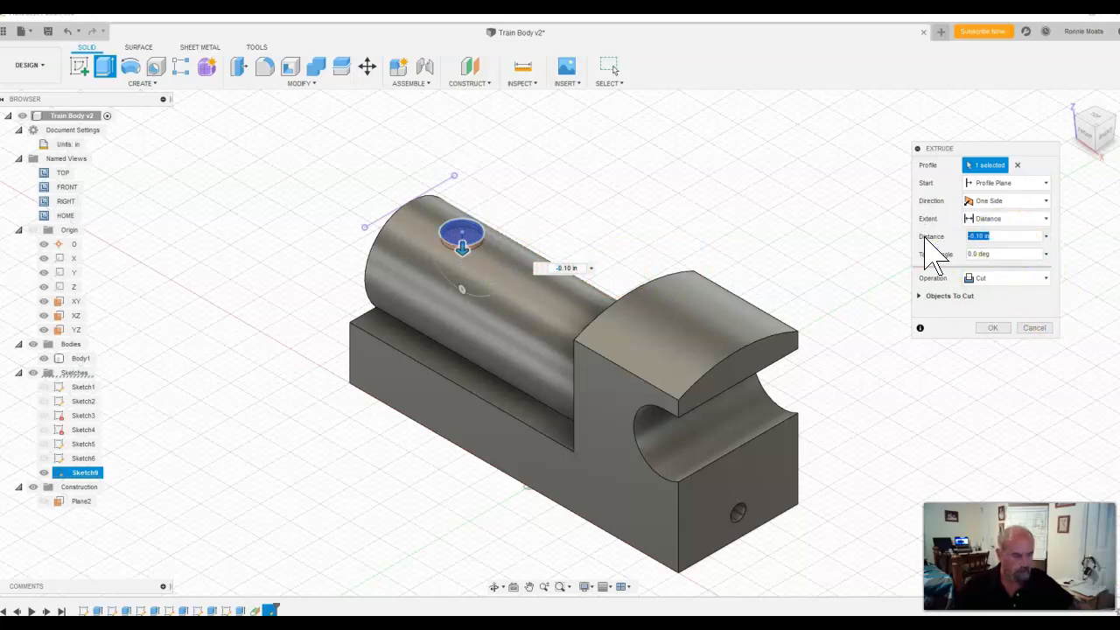
type("-.25")
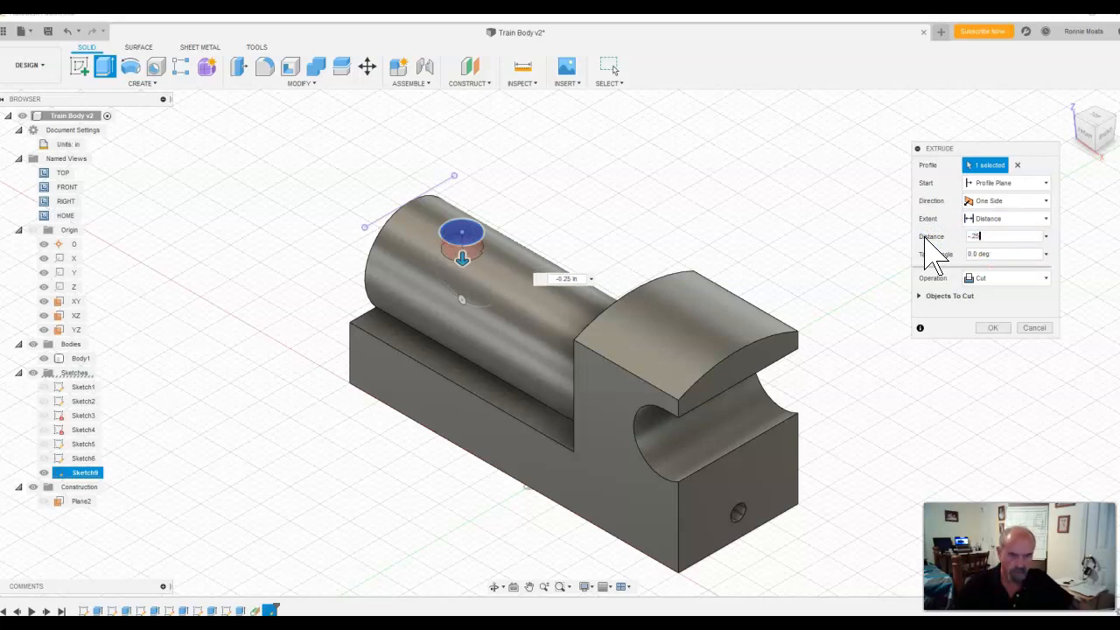
key("Return")
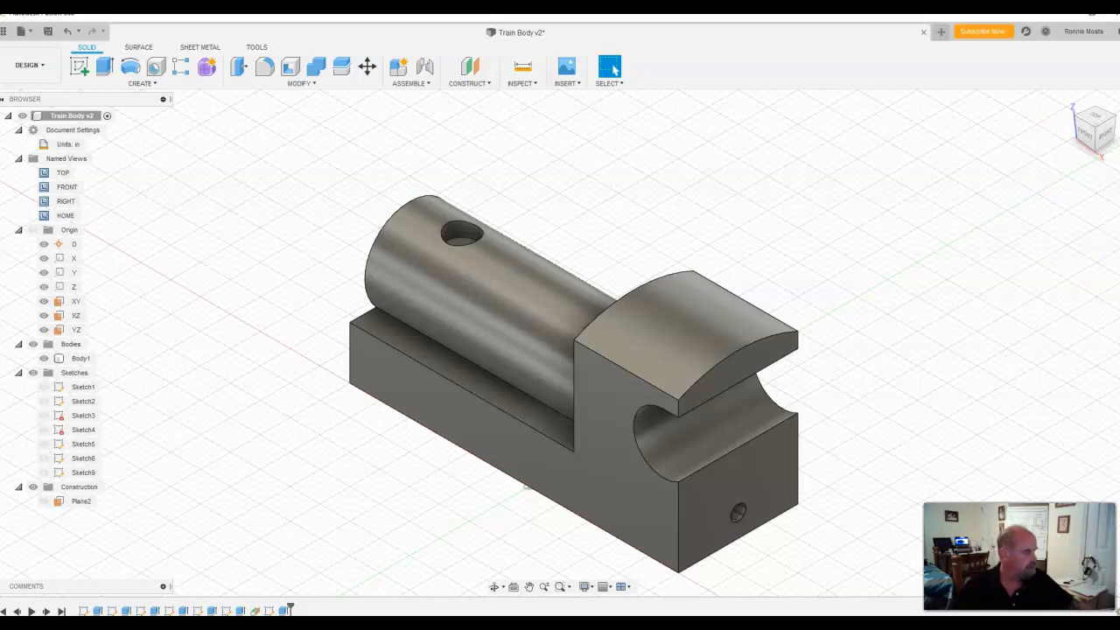
Step: Consult the Train Body drawing for the side holes and start a sketch on the body's long side face
mouse_move(1119, 27)
left_mouse_down()
mouse_move(950, 35)
mouse_move(711, 95)
left_mouse_up()
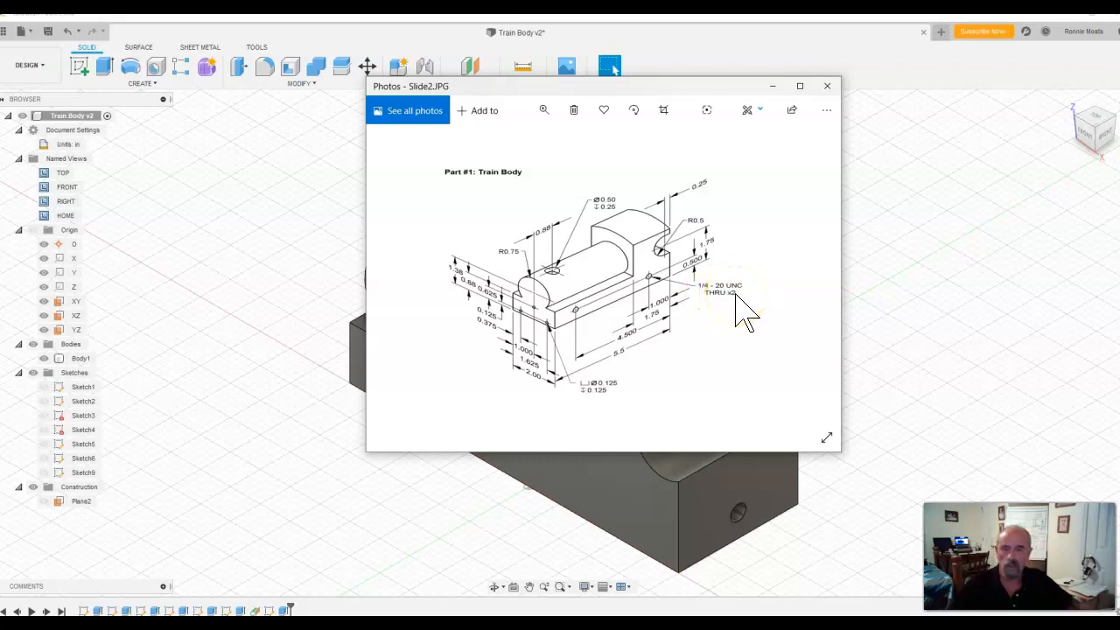
mouse_move(670, 88)
left_mouse_down()
mouse_move(850, 105)
mouse_move(1119, 173)
left_mouse_up()
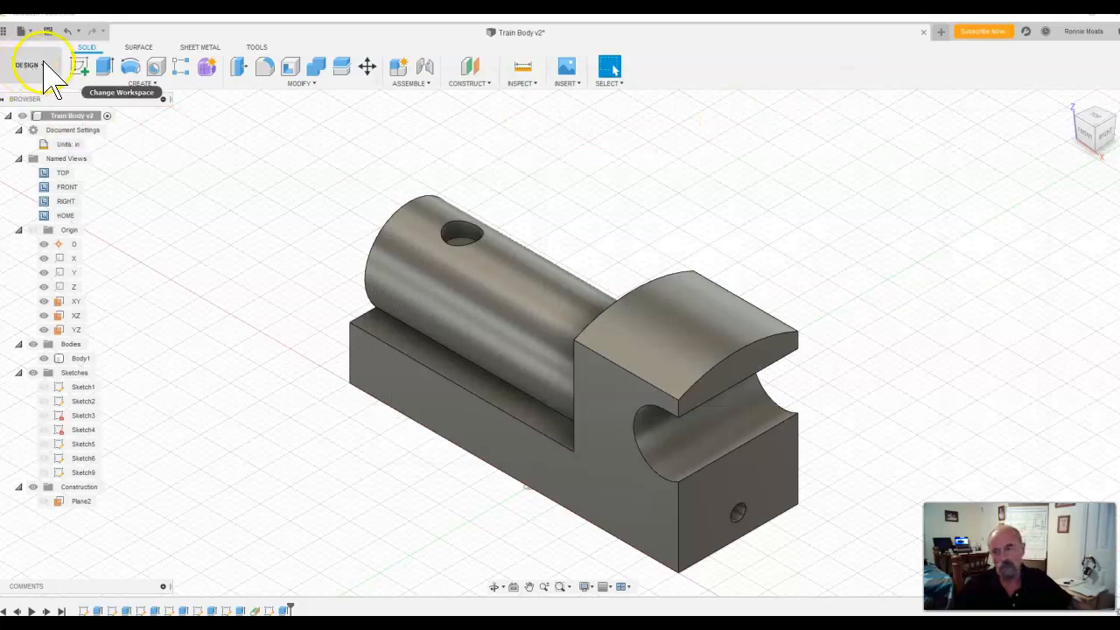
left_click(84, 70)
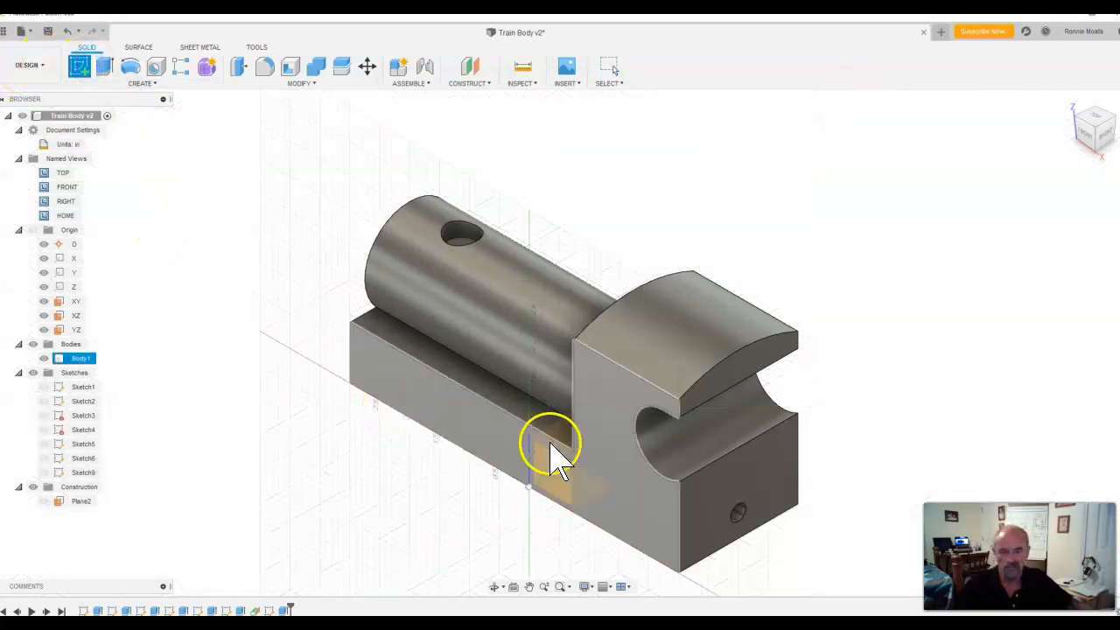
left_click(595, 468)
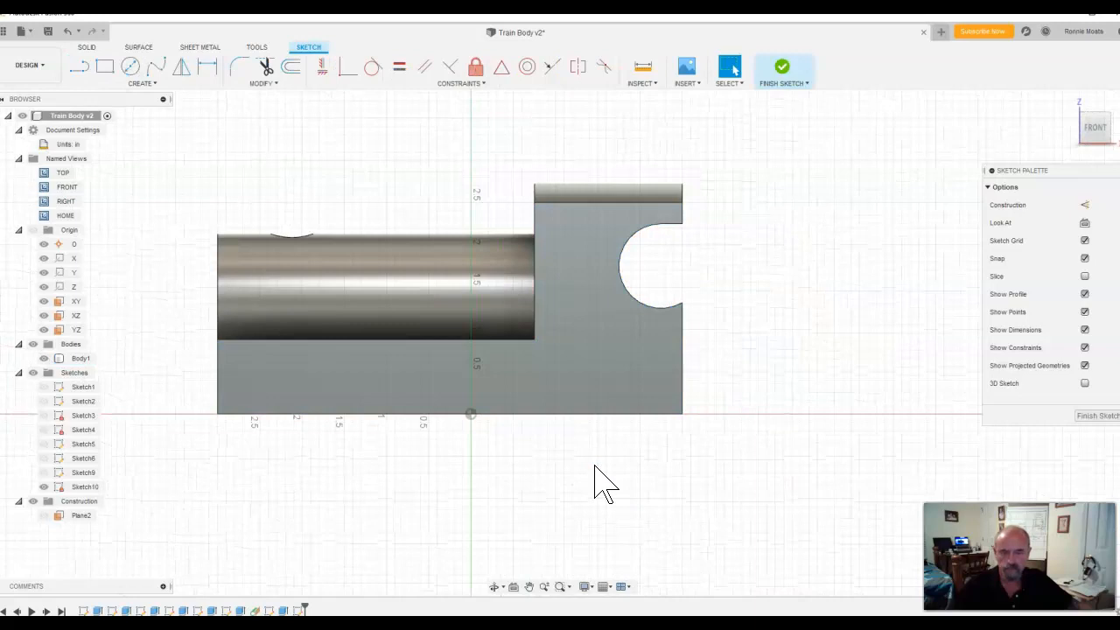
Step: Draw a 0.25 in diameter circle on the base's side face near the cylinder's free end
left_click(130, 67)
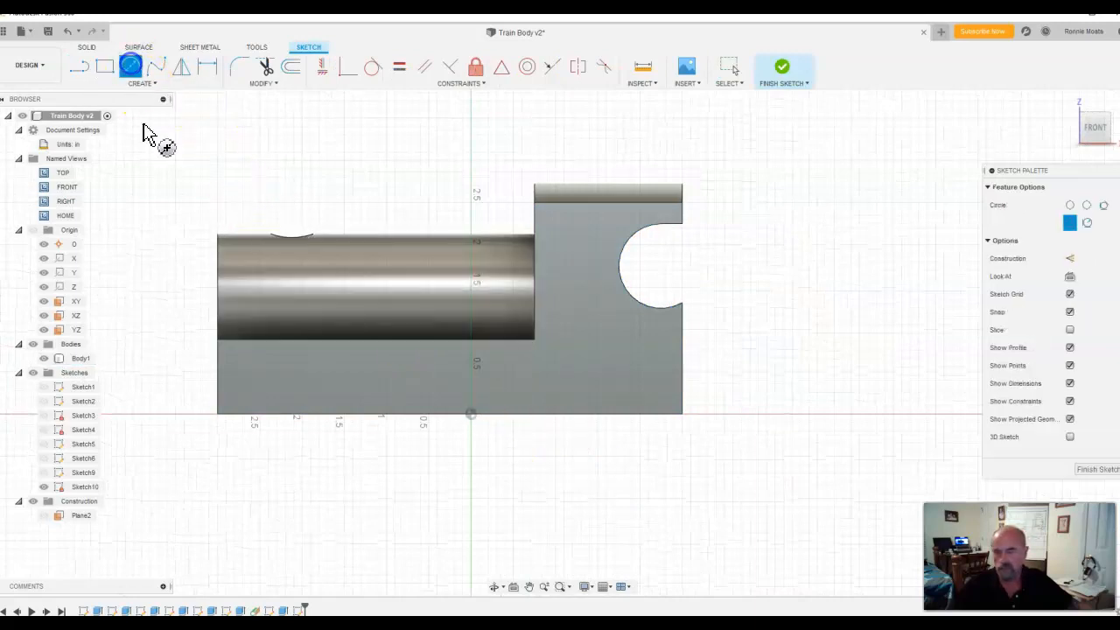
left_click(257, 380)
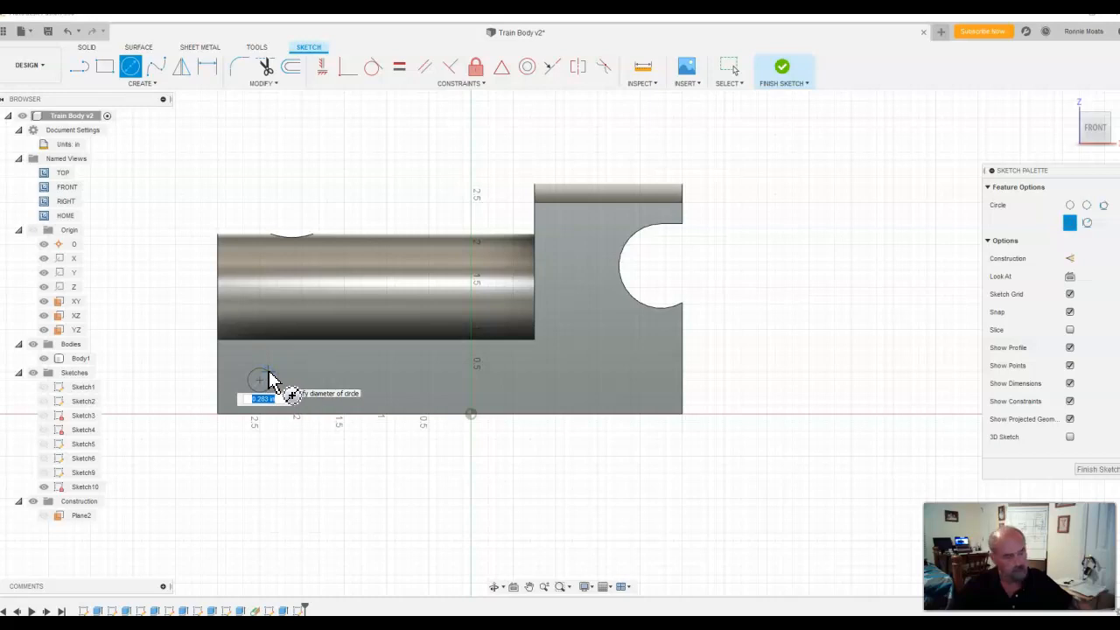
type(".25")
key("Return")
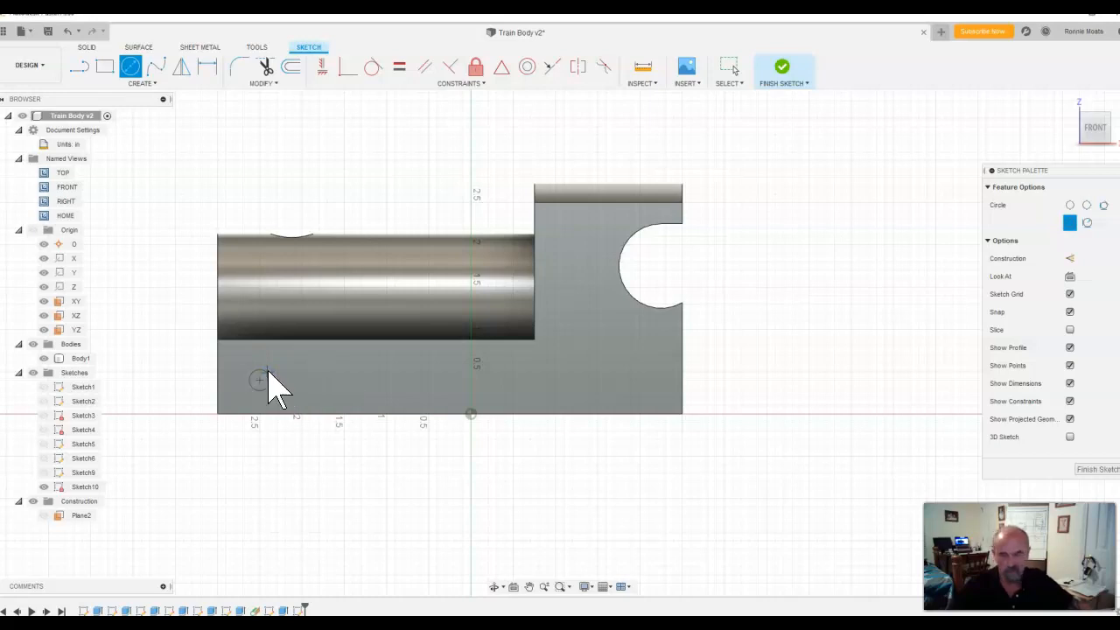
key("Escape")
left_click(617, 403)
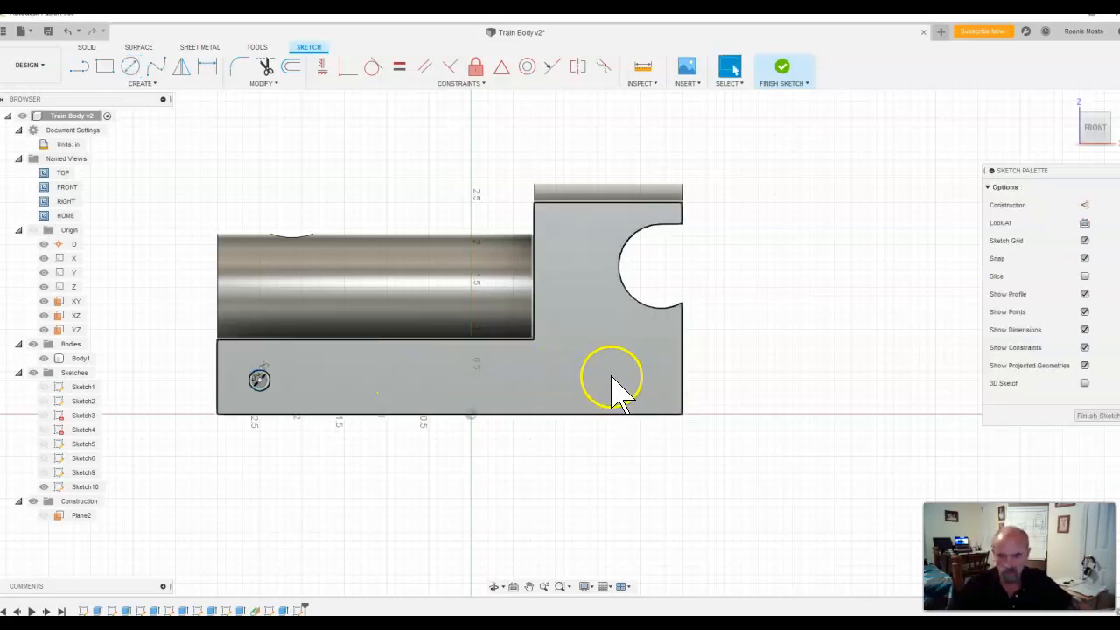
left_click(610, 383)
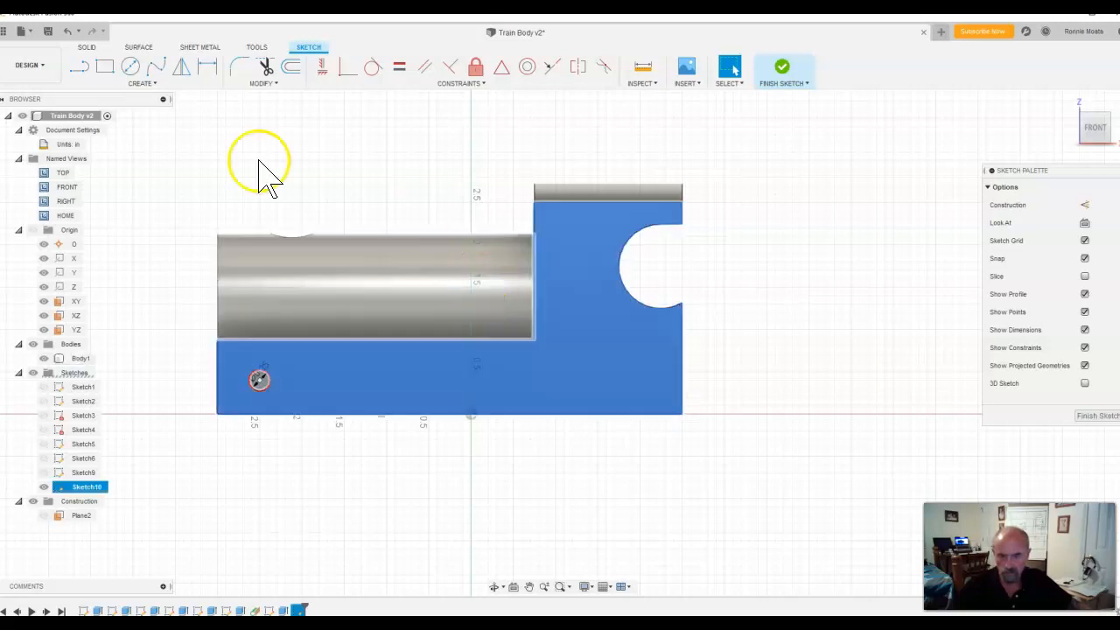
Step: Draw a second circle of the same diameter on the side face below the cab
left_click(130, 68)
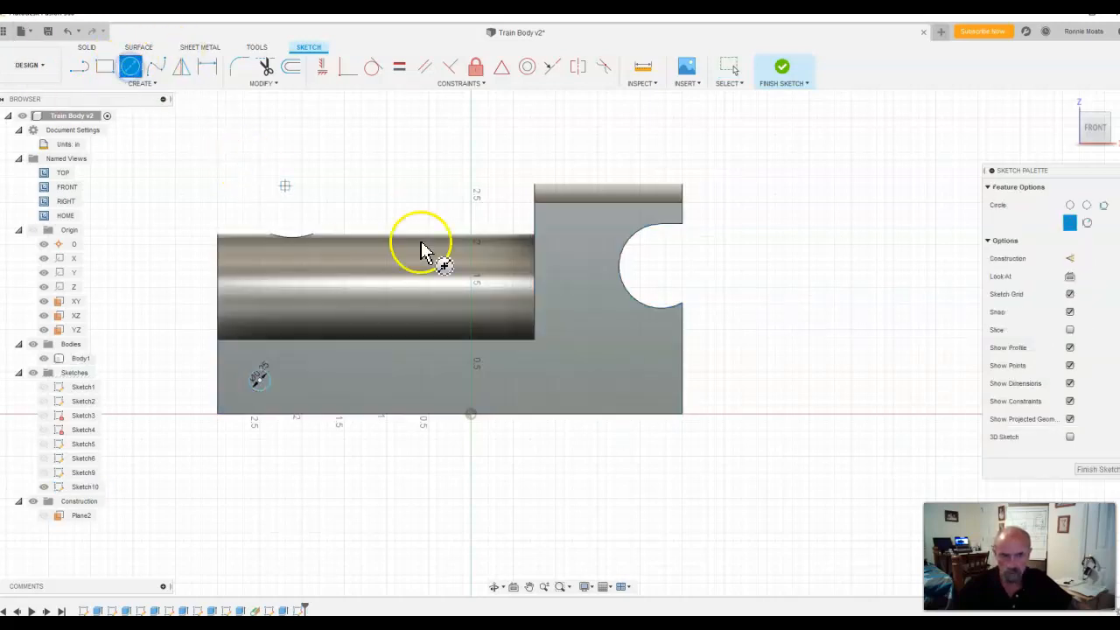
left_click(637, 384)
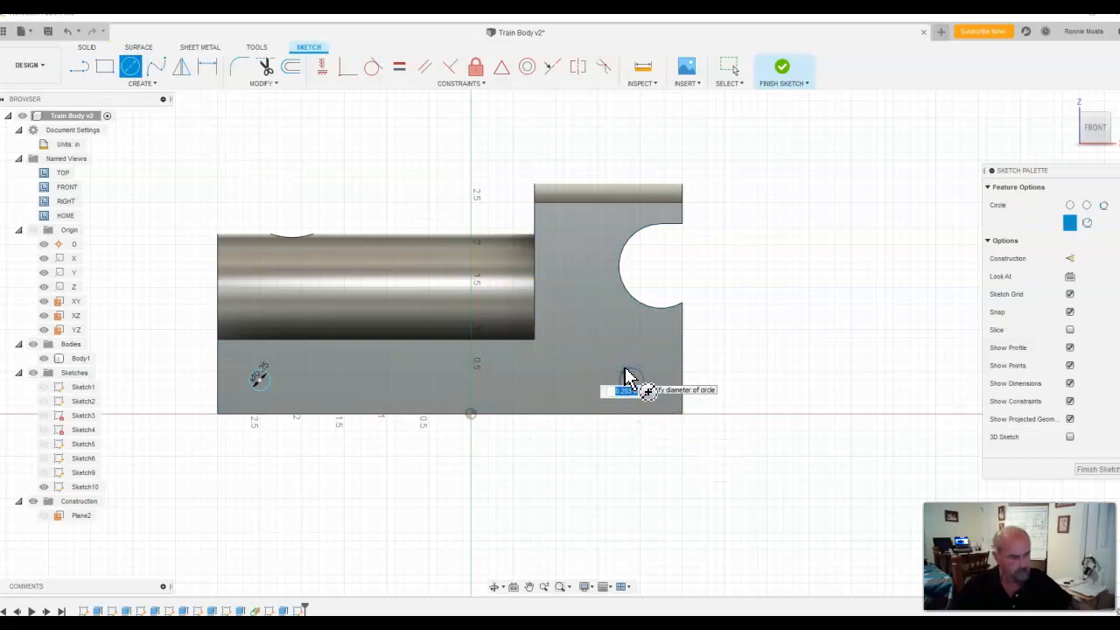
key("Escape")
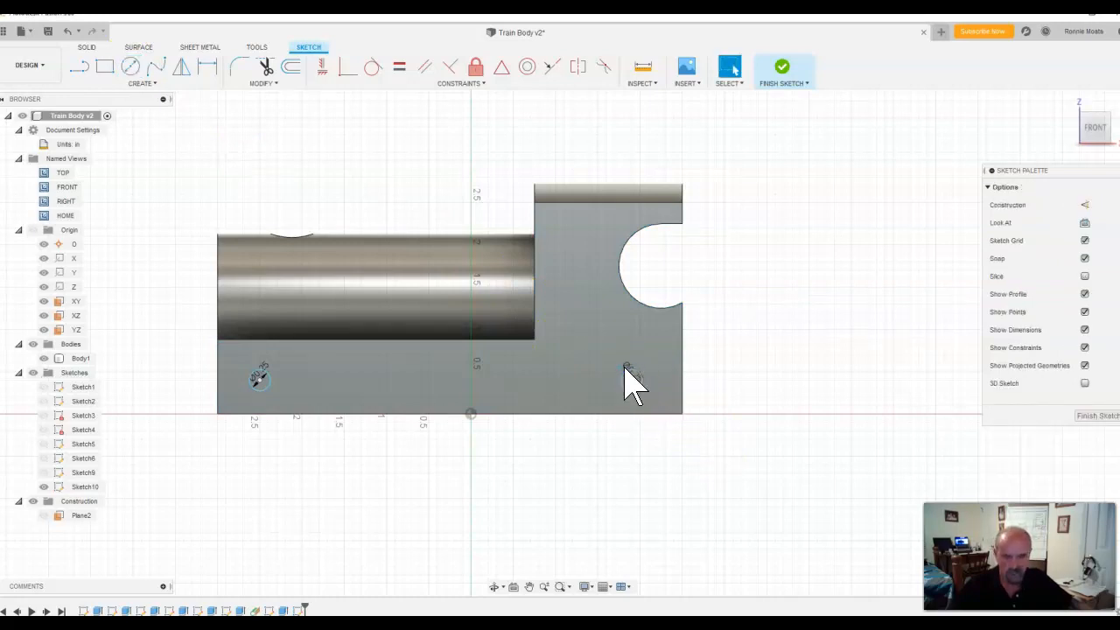
Step: Dimension the centre of the circle below the cab 1 in from the cab's end edge
left_click(216, 73)
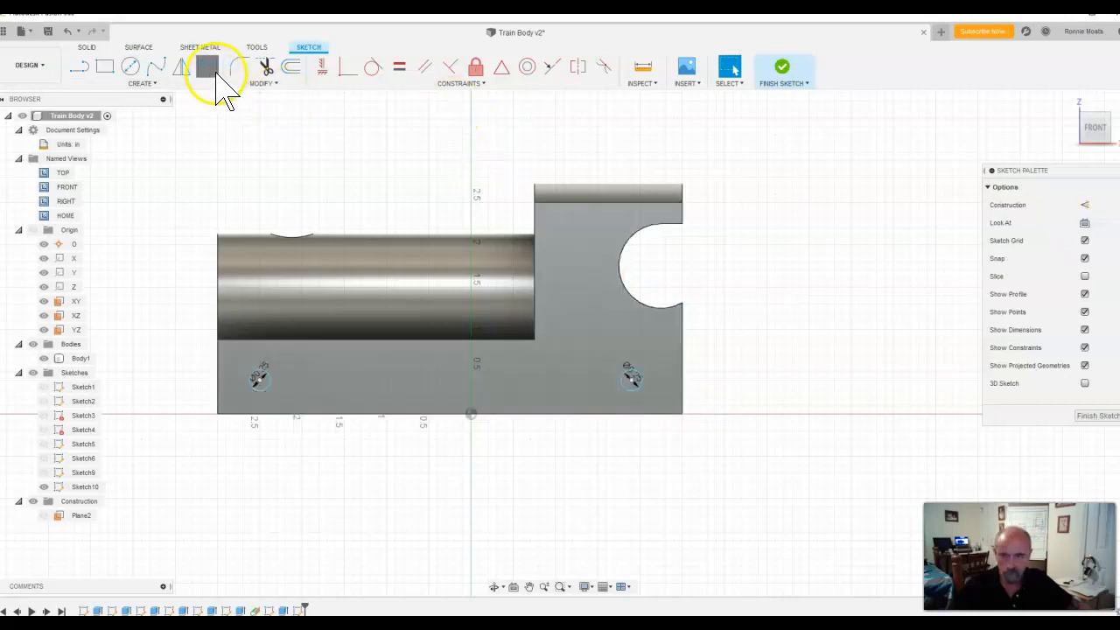
left_click(631, 382)
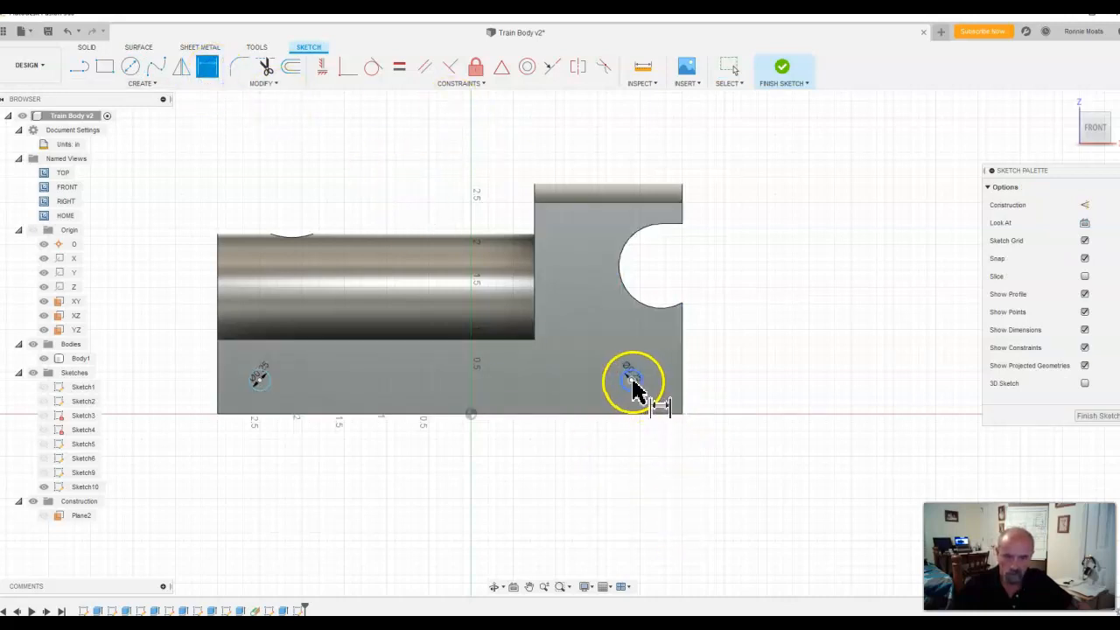
left_click(683, 383)
left_click(667, 457)
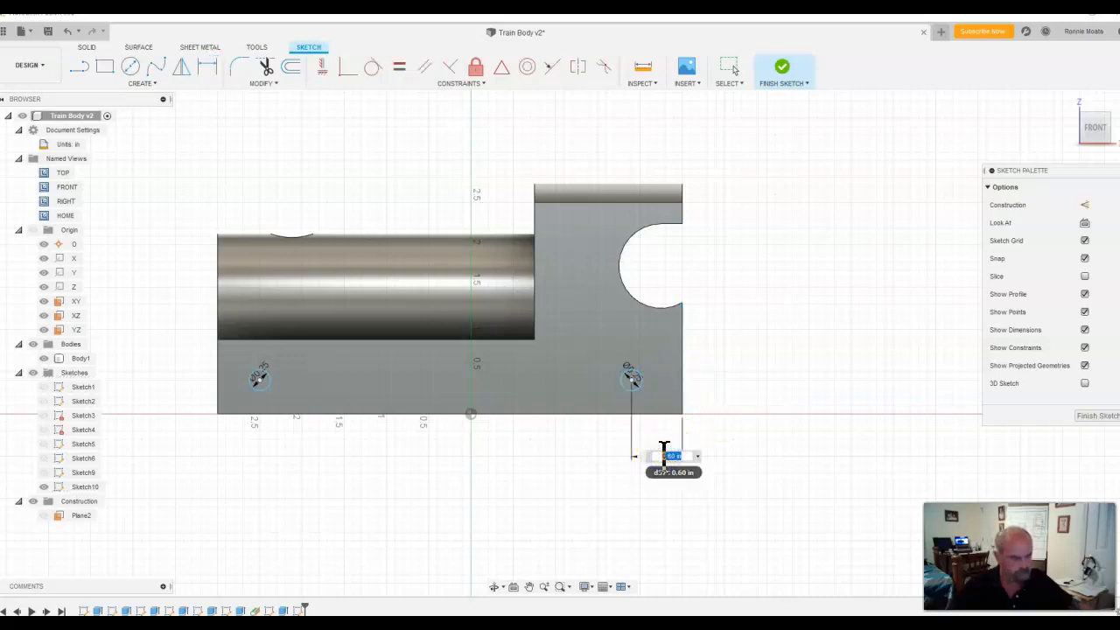
type("1")
key("Return")
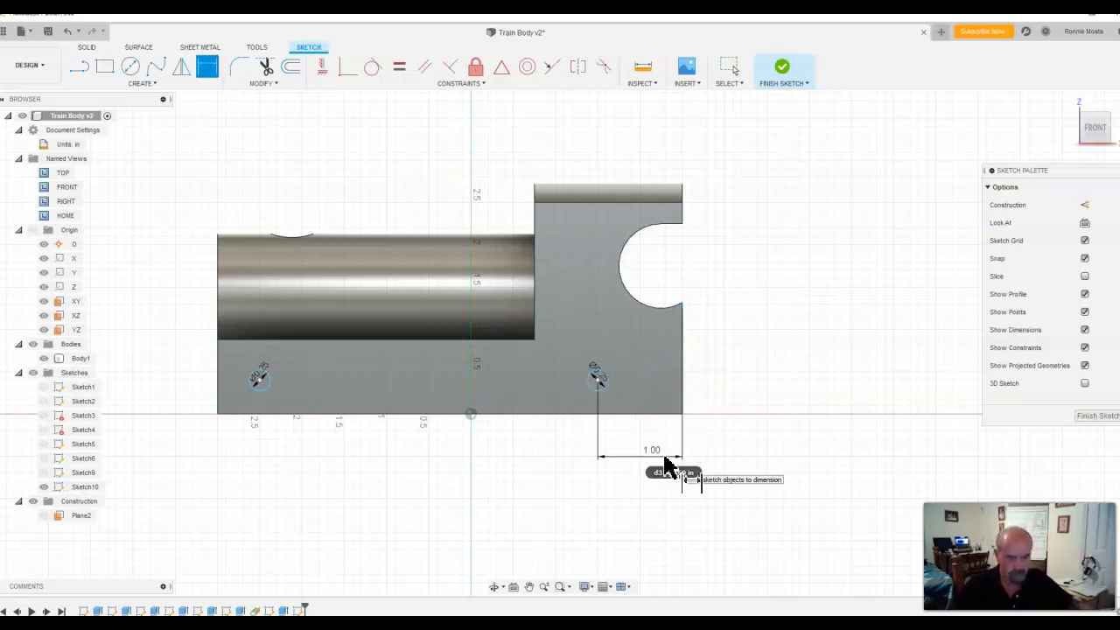
Step: Dimension the centre of the other circle 1 in from the base's edge at the cylinder's free end
left_click(261, 383)
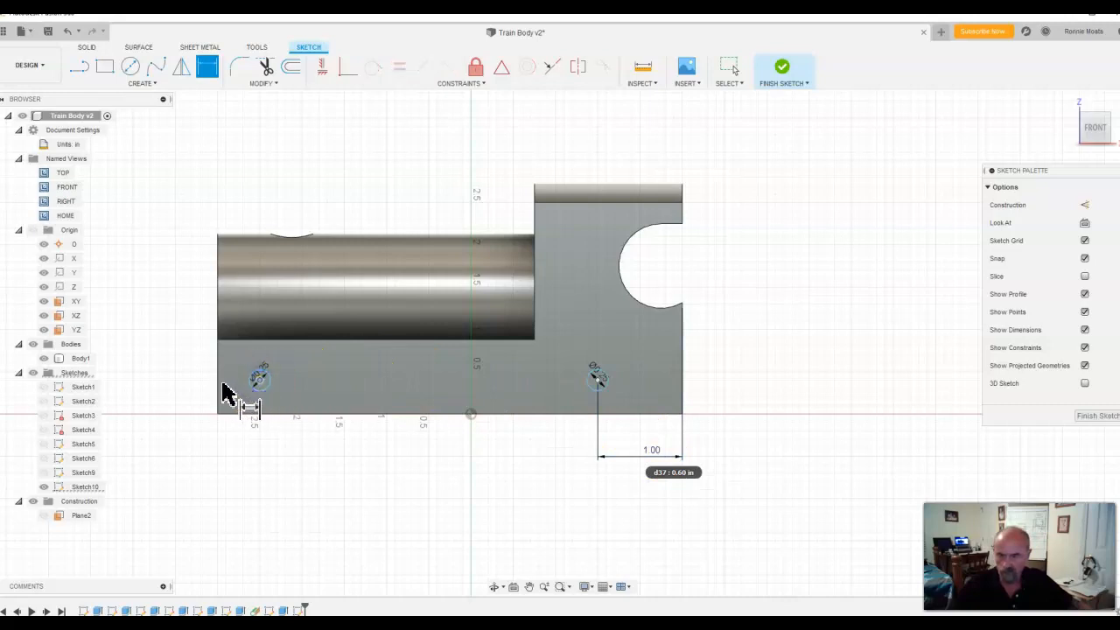
left_click(237, 450)
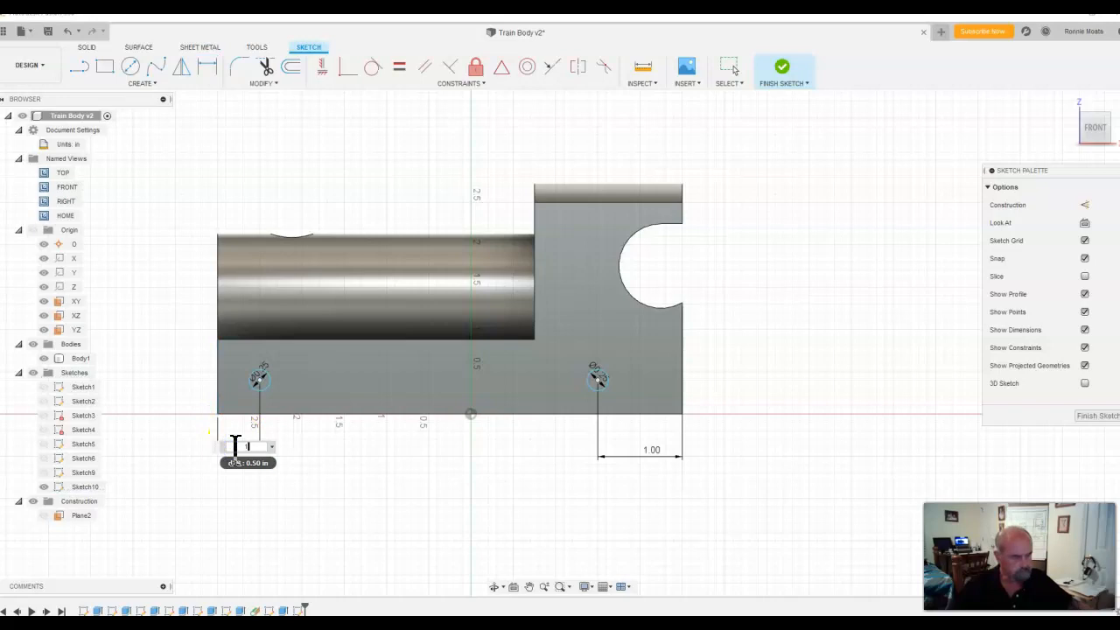
type("1")
key("Return")
Step: Dimension the centre of the circle below the cab 0.5 in above the base's bottom edge
left_click(597, 379)
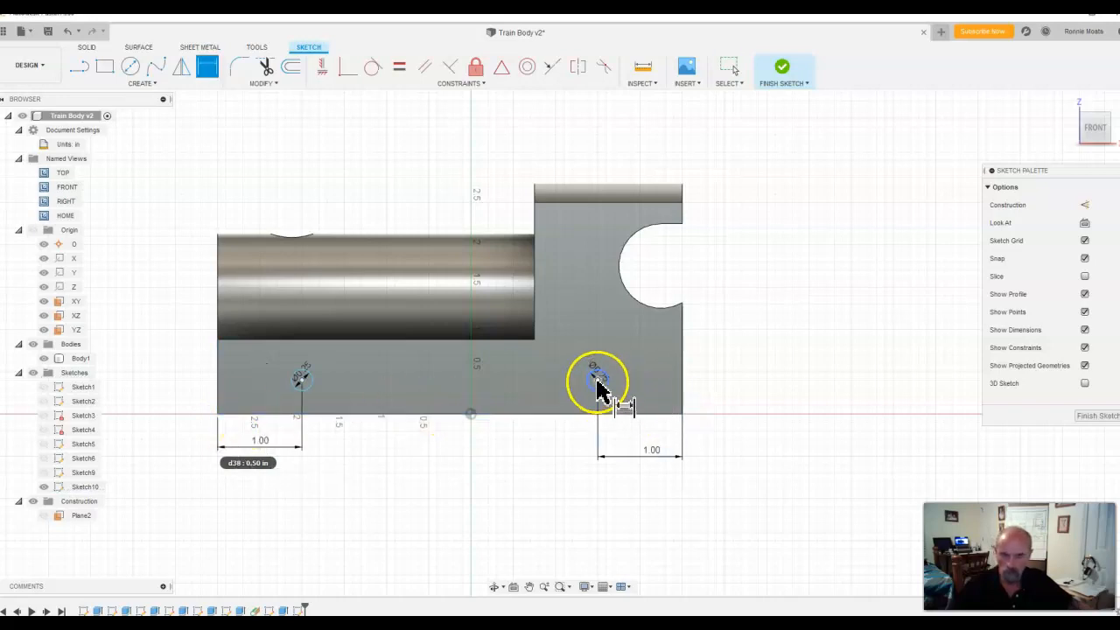
left_click(597, 413)
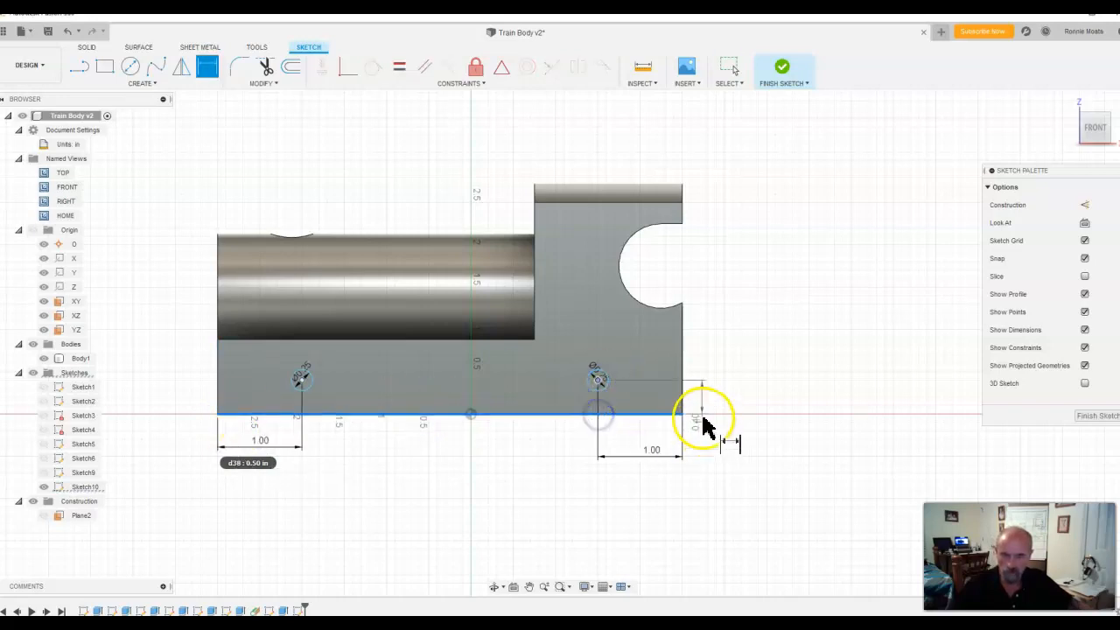
left_click(723, 400)
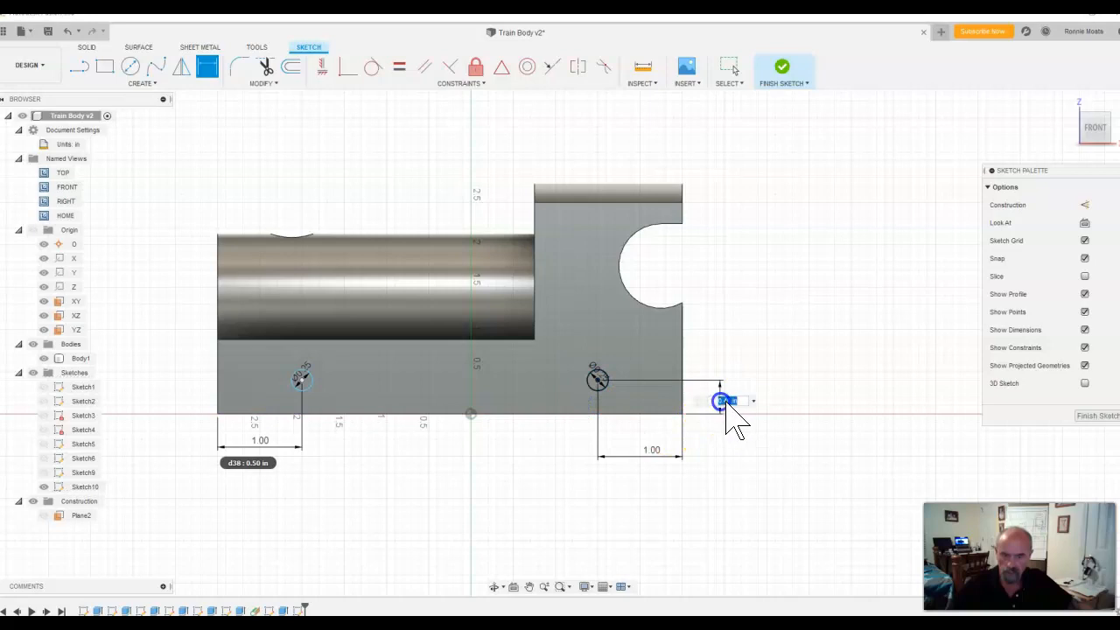
type(".5")
key("Return")
Step: Dimension the centre of the circle below the cylinder 0.5 in above the bottom edge and finish the sketch
left_click(301, 378)
left_click(300, 413)
left_click(171, 404)
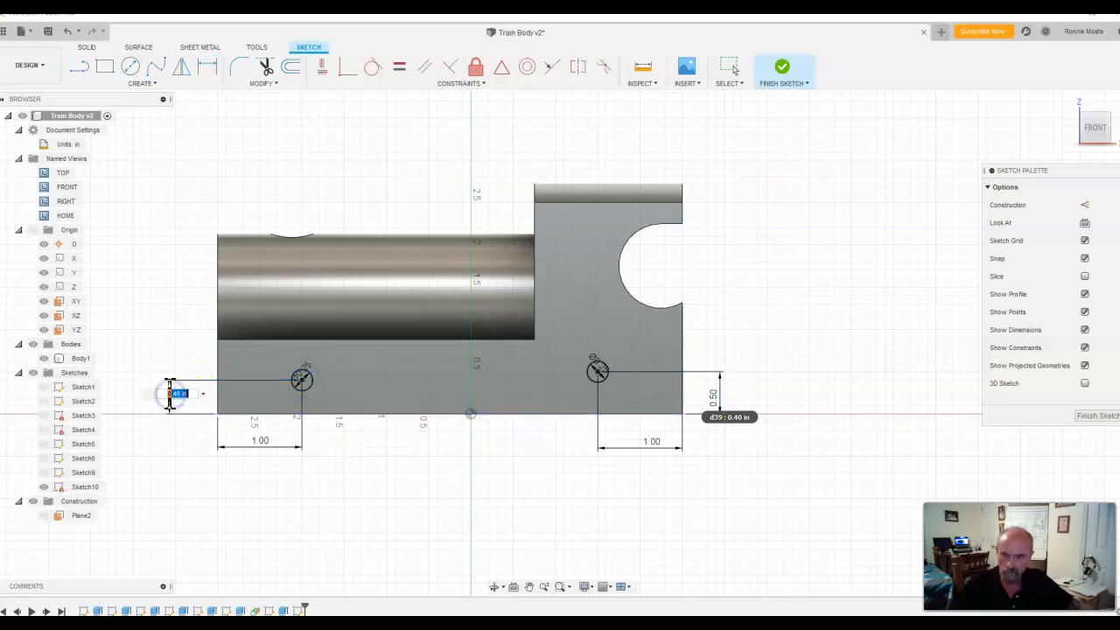
key("Return")
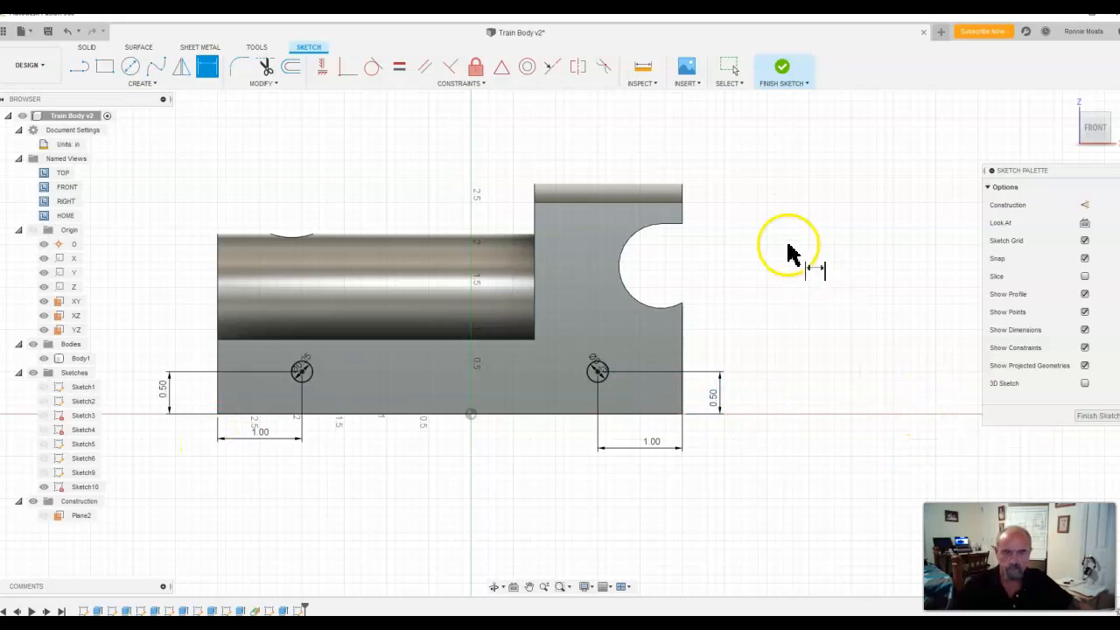
left_click(784, 70)
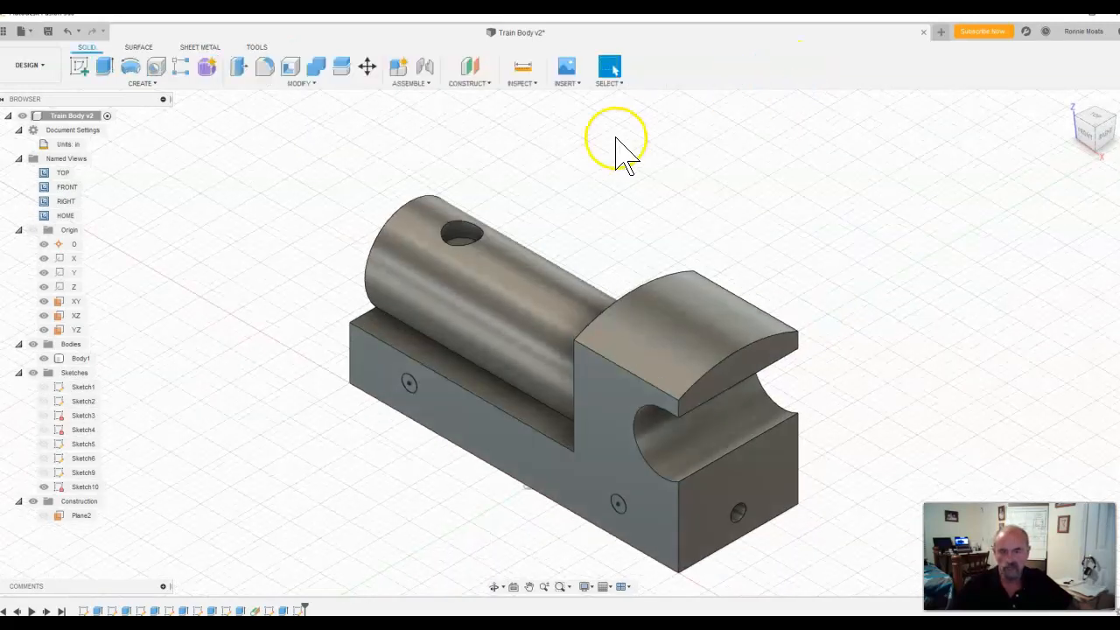
left_click(153, 84)
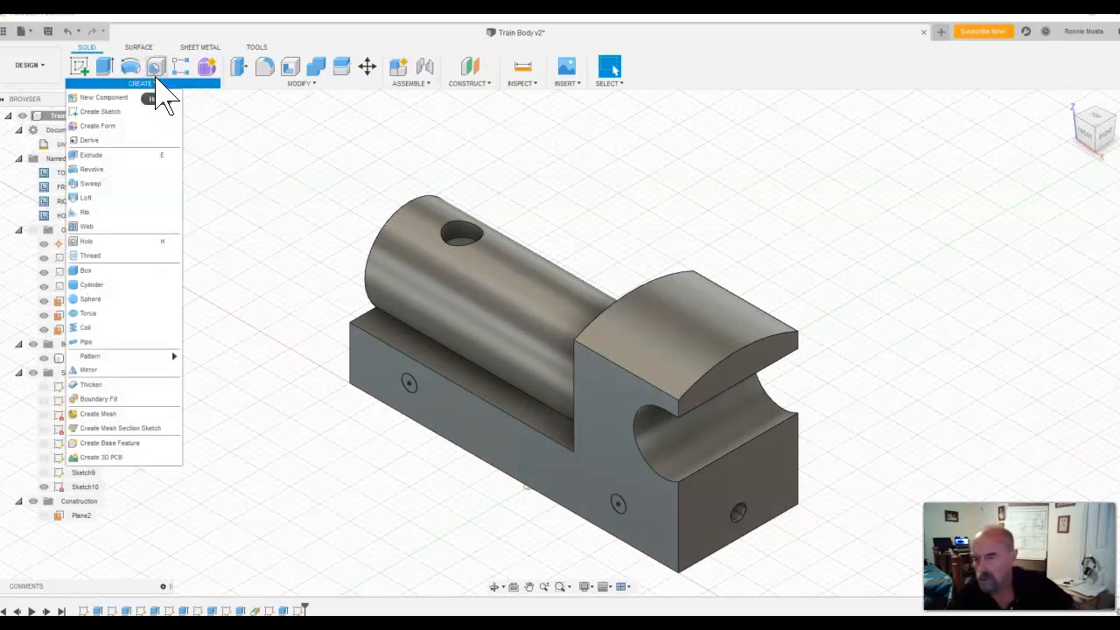
left_click(80, 212)
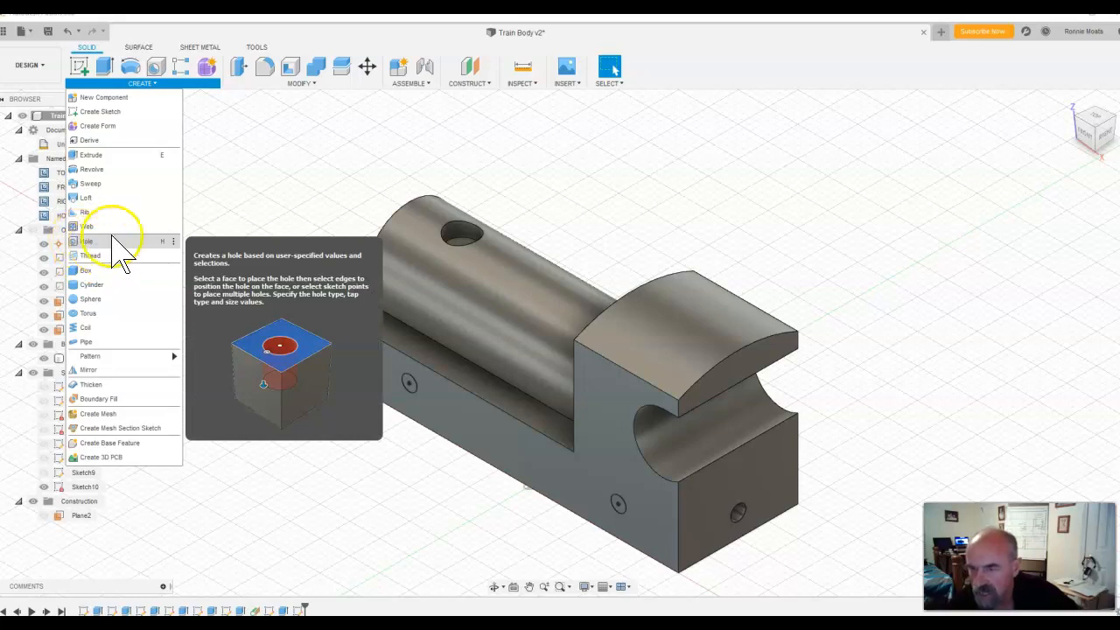
left_click(265, 159)
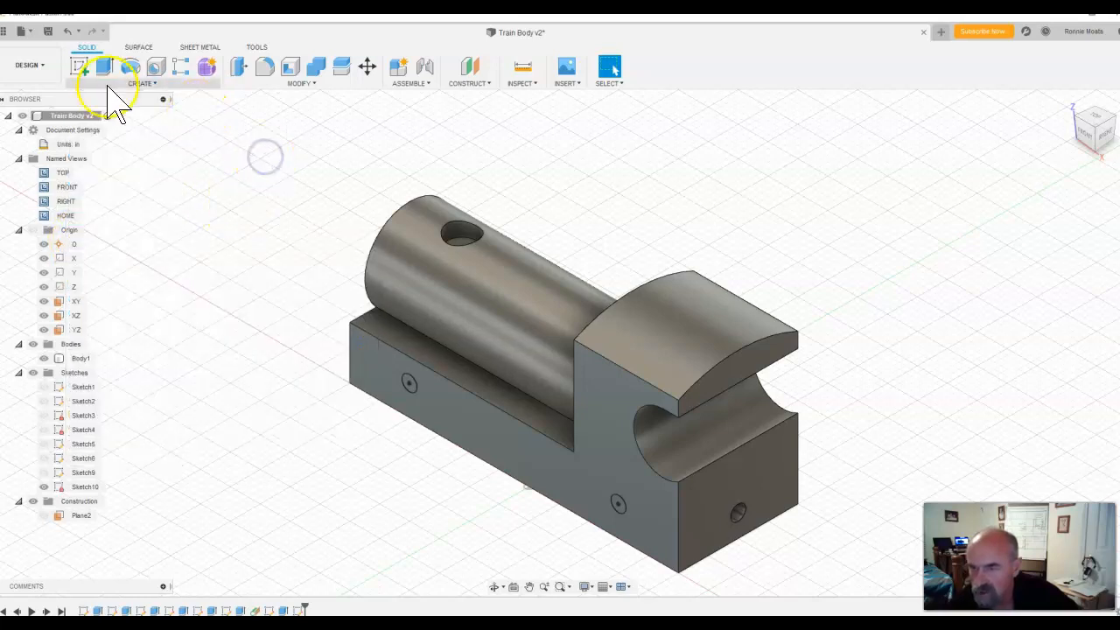
Step: Start an extrusion on the side-face circles, leaving only the circle below the cab selected as the profile
left_click(105, 67)
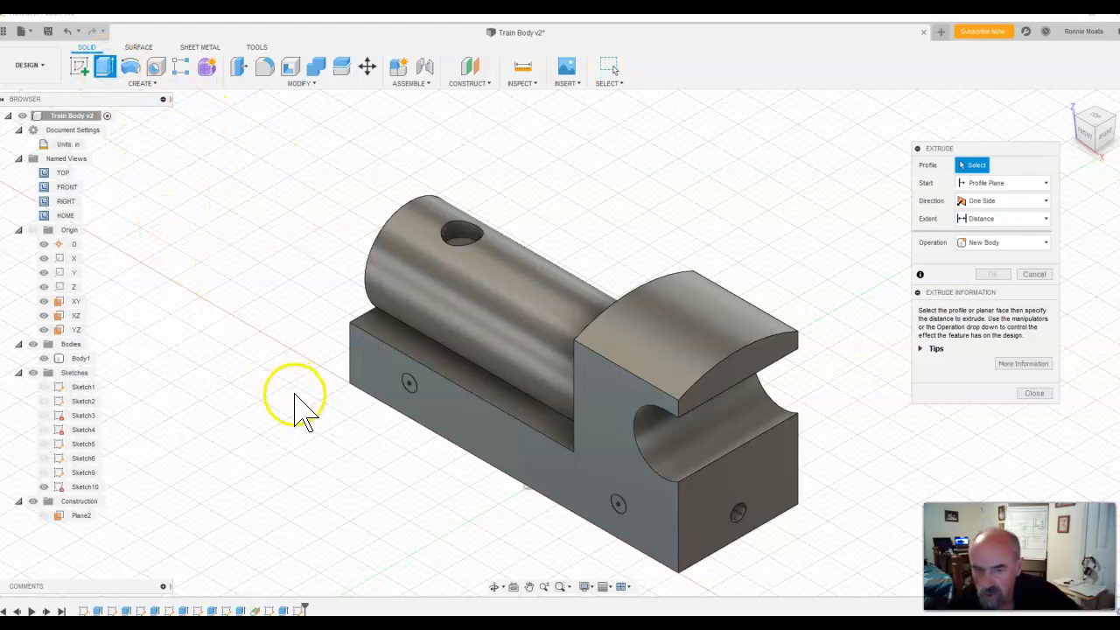
left_click(408, 382)
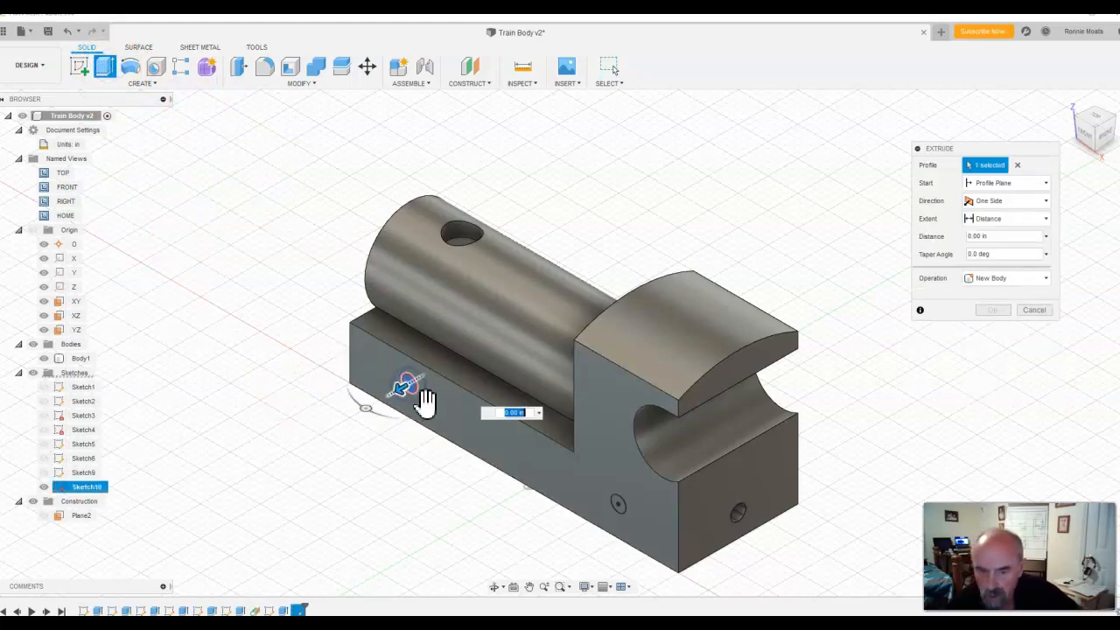
left_click(618, 506)
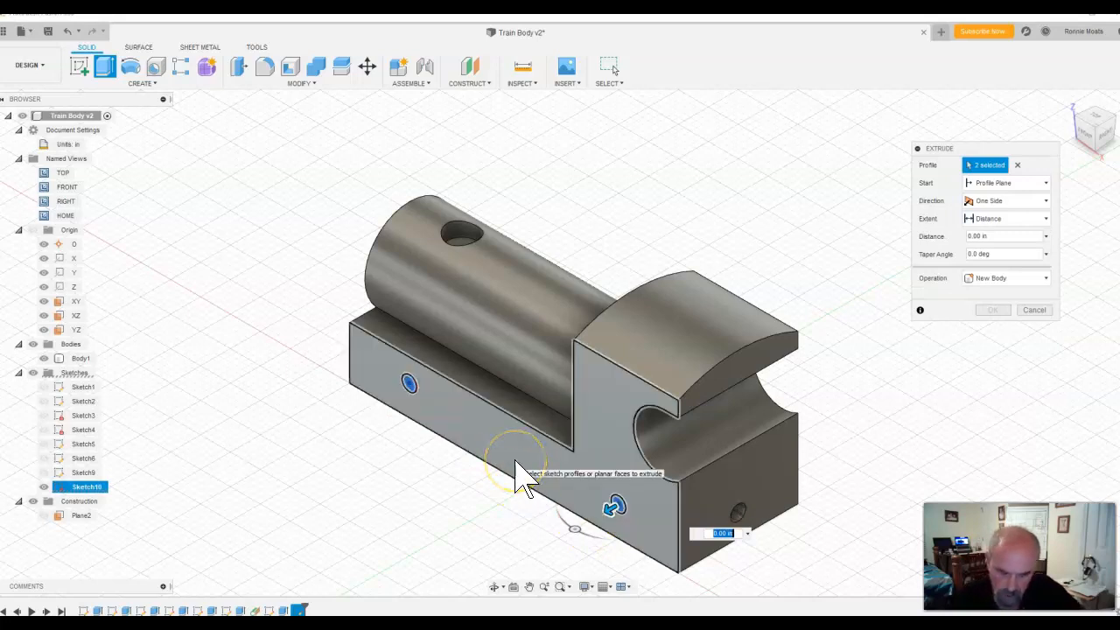
left_click(409, 385)
left_click(376, 552)
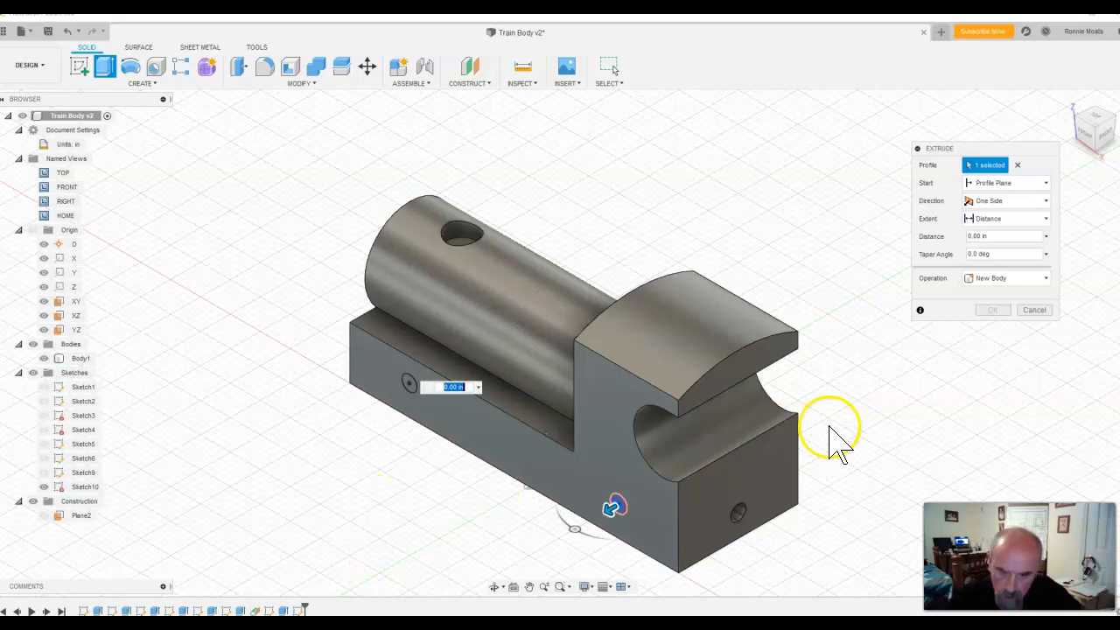
Step: Cut the side-face circles below the cab and below the cylinder through the base, extruding both -3.10 in
left_click(1046, 278)
left_click(1020, 308)
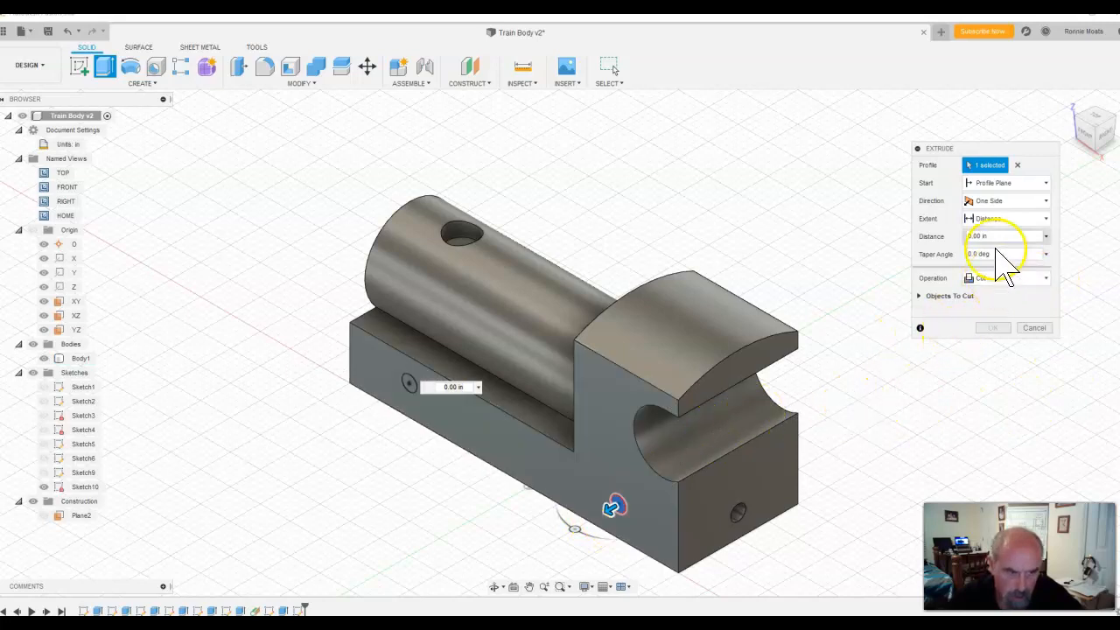
left_click_drag(1001, 235, 947, 233)
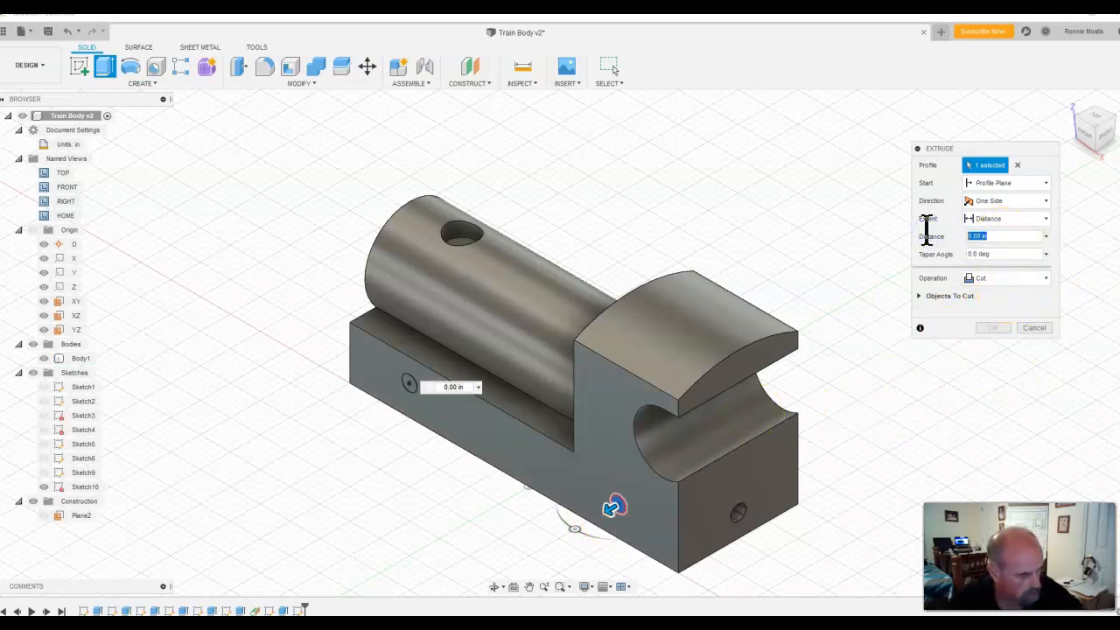
left_click(1045, 219)
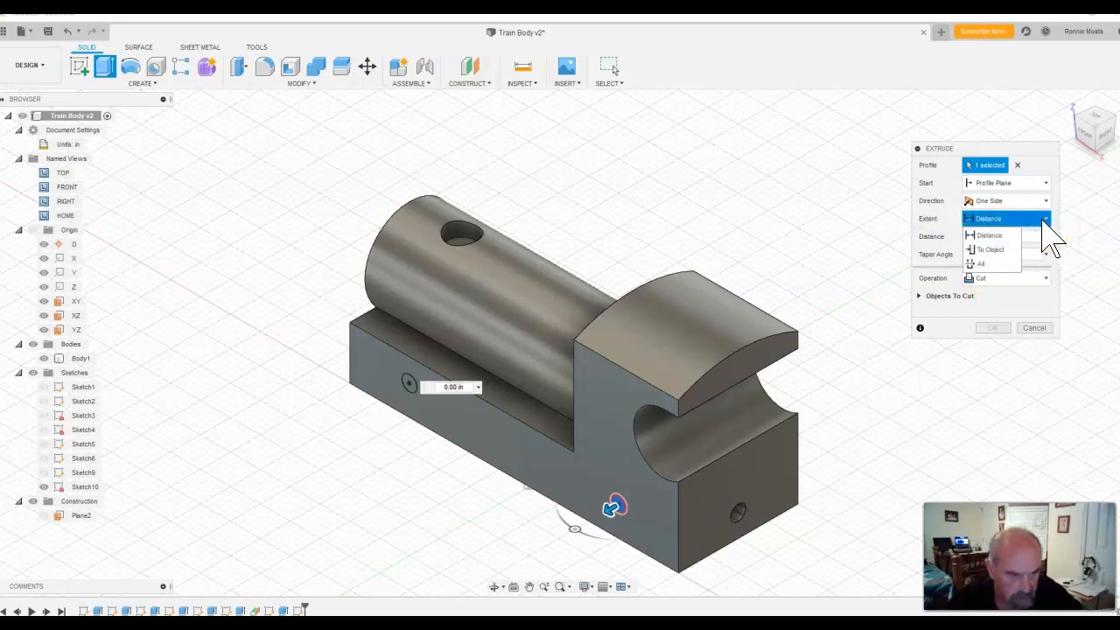
left_click(995, 261)
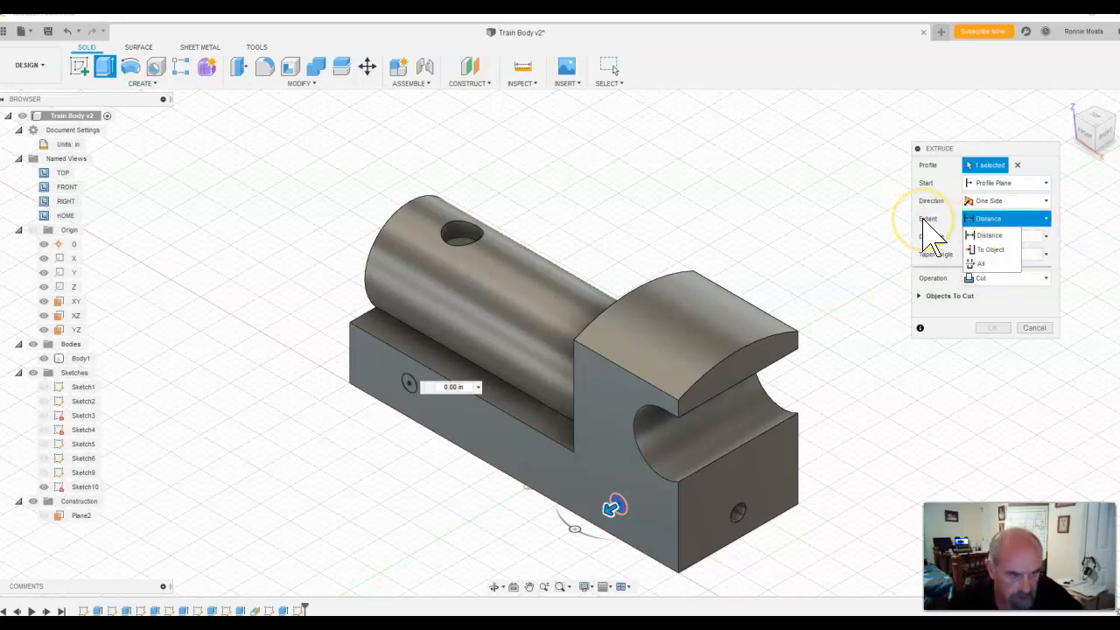
left_click(990, 219)
left_click(987, 220)
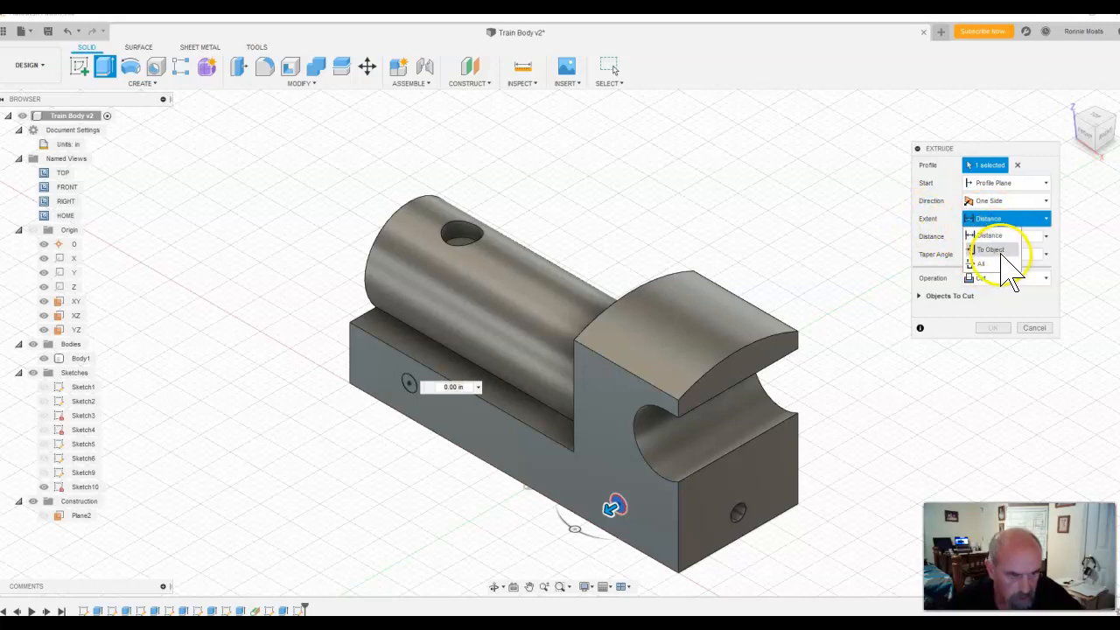
left_click(989, 262)
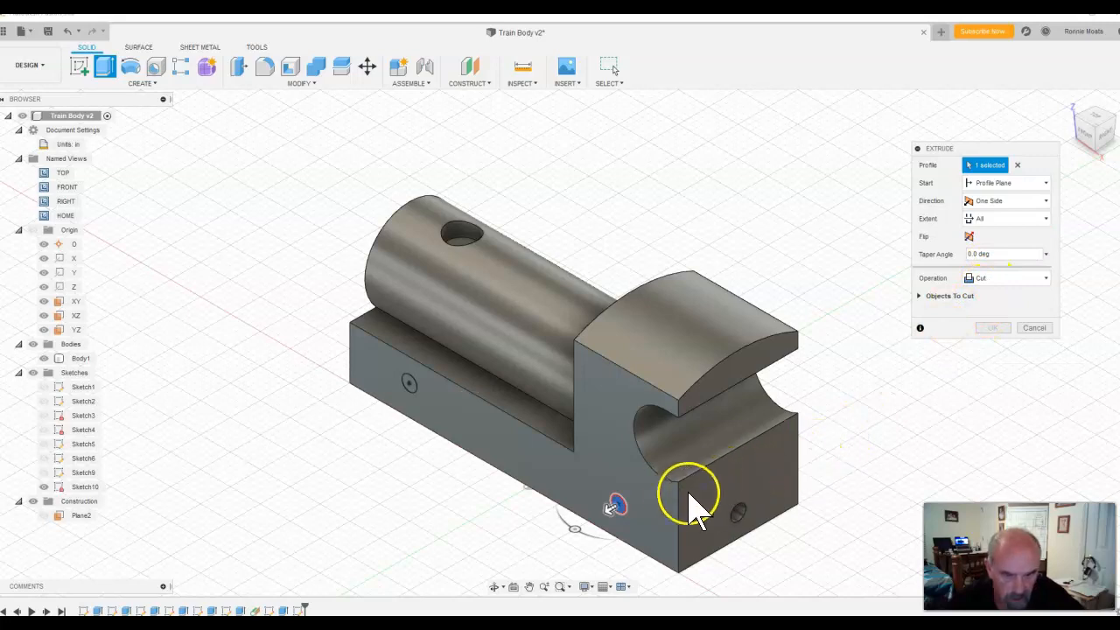
left_click_drag(610, 512, 796, 415)
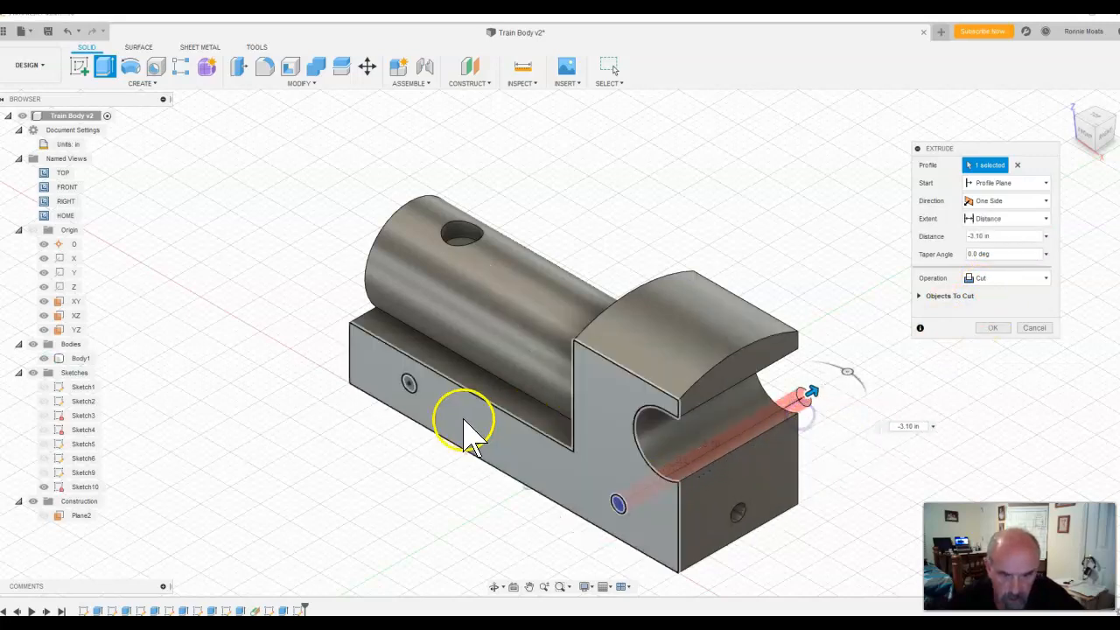
left_click(414, 384)
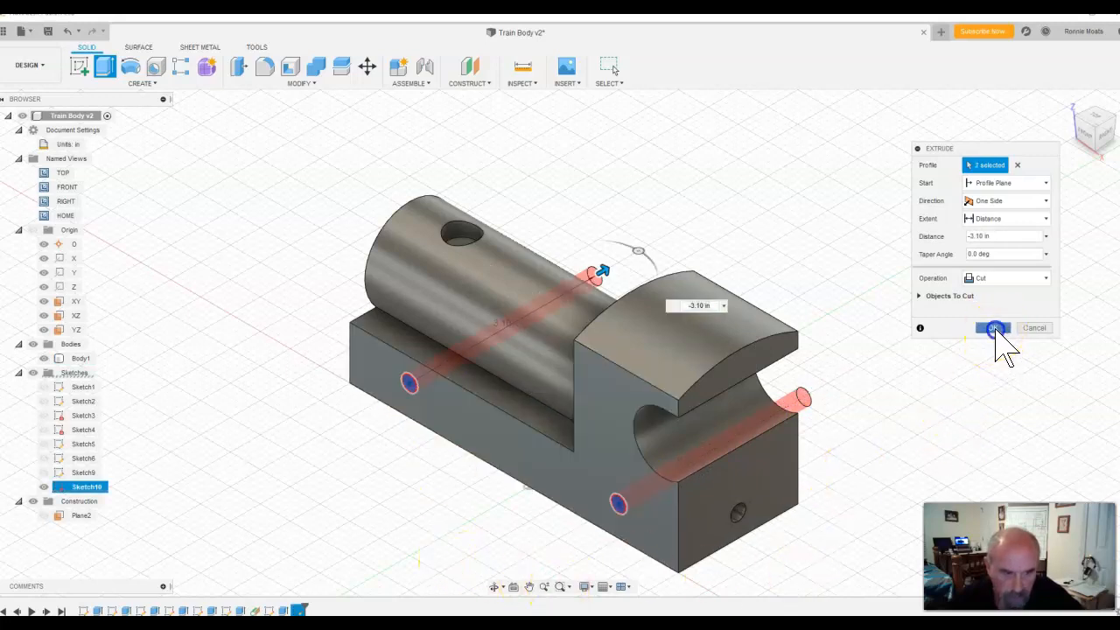
left_click(994, 331)
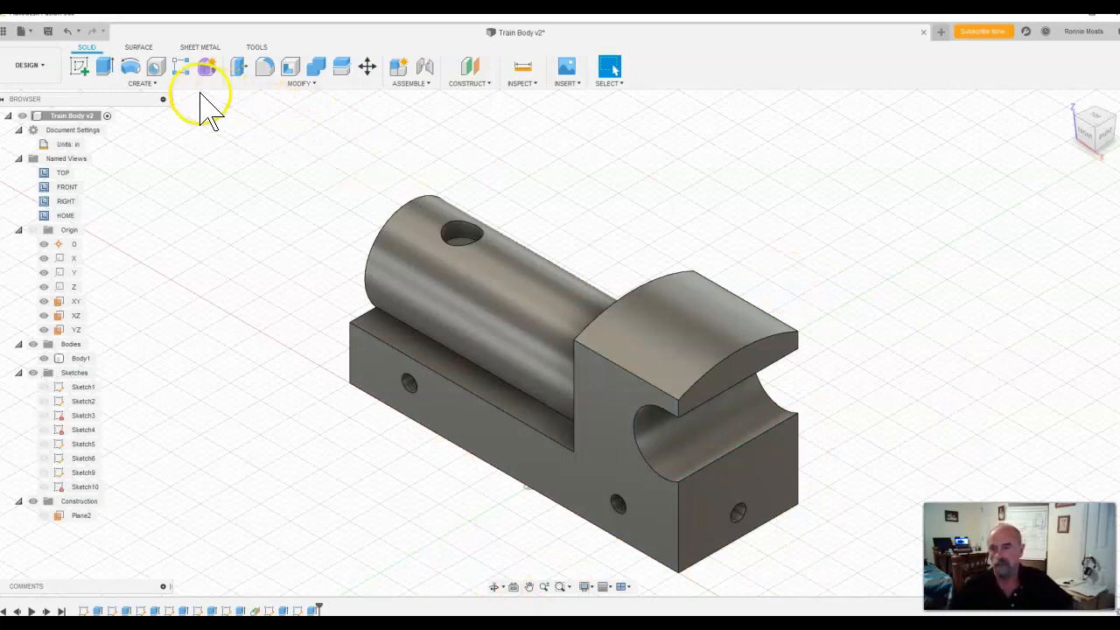
Step: Add a full-length 1/4-20 UNC thread to the side hole below the cylinder
left_click(155, 70)
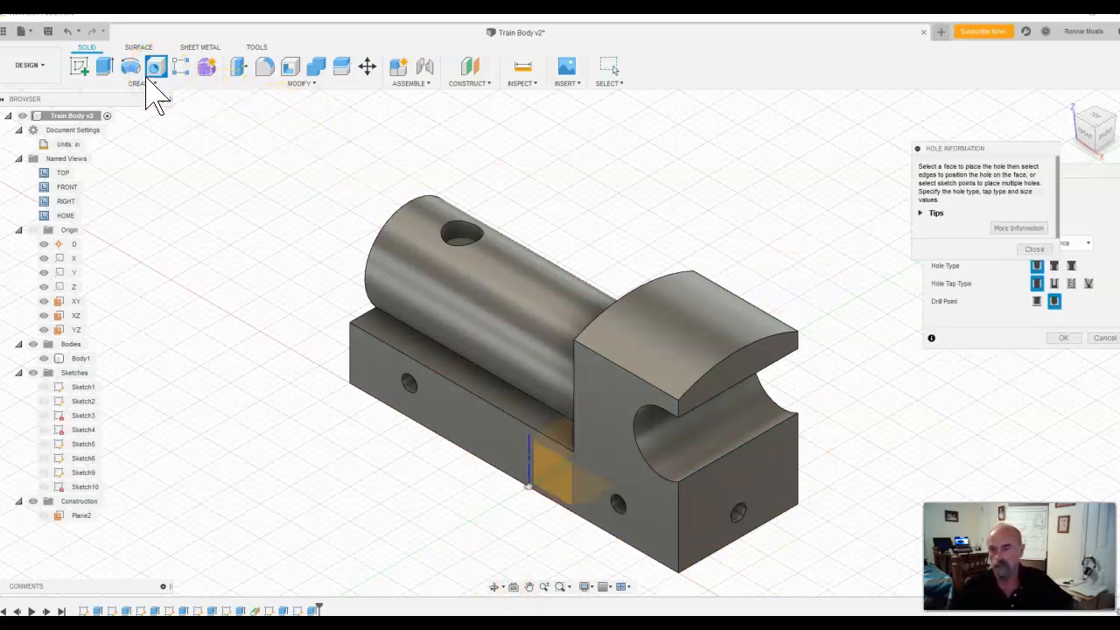
left_click(143, 84)
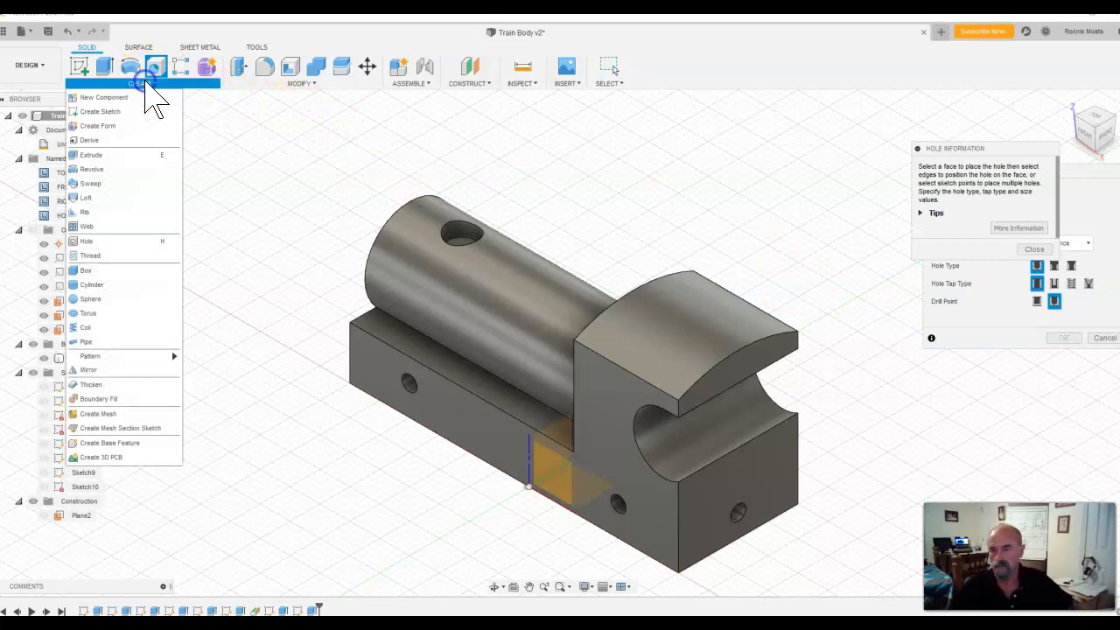
left_click(113, 255)
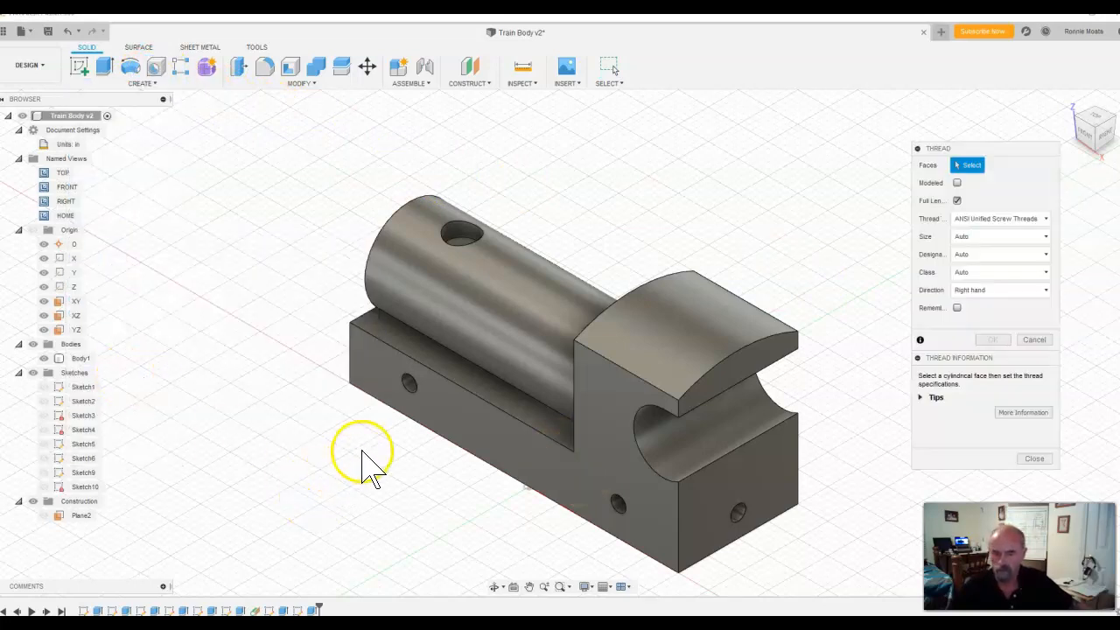
left_click(412, 416)
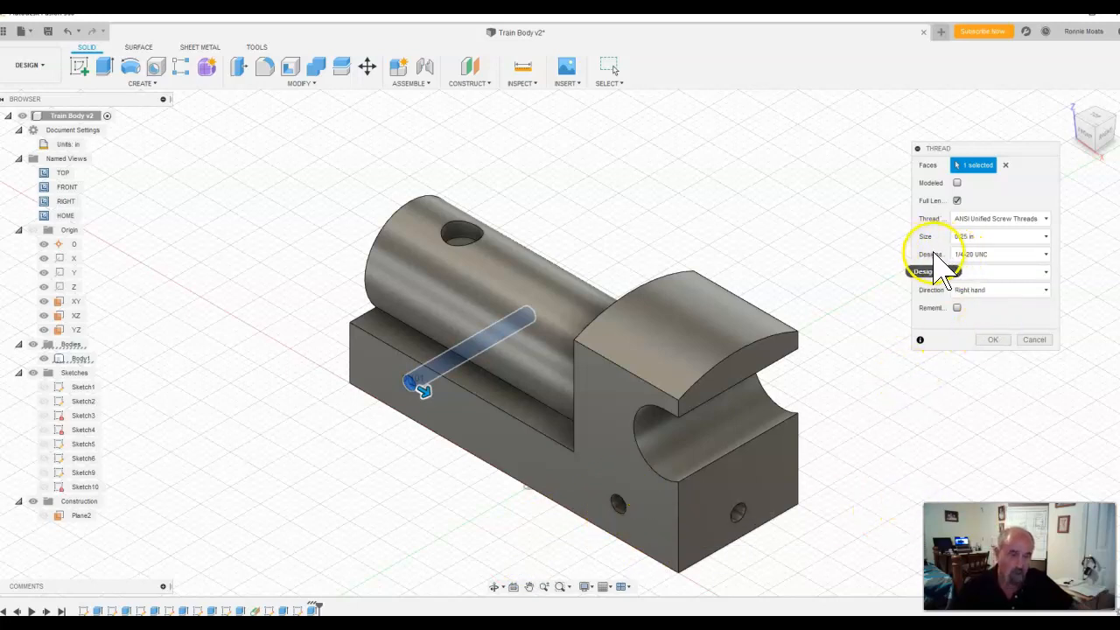
left_click(1042, 256)
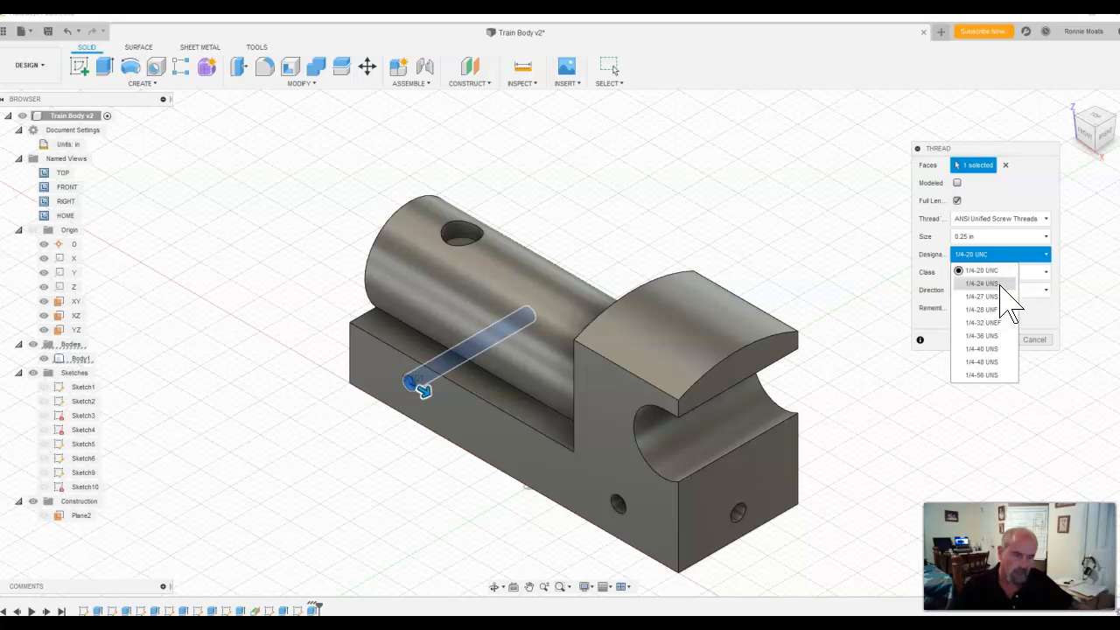
left_click(1004, 308)
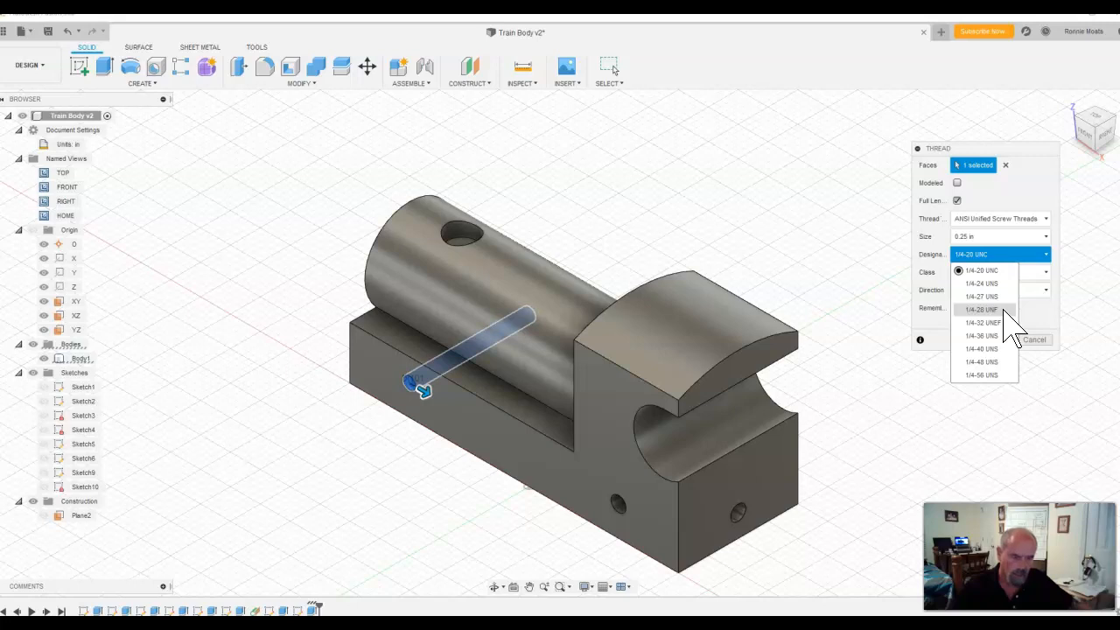
left_click(1008, 312)
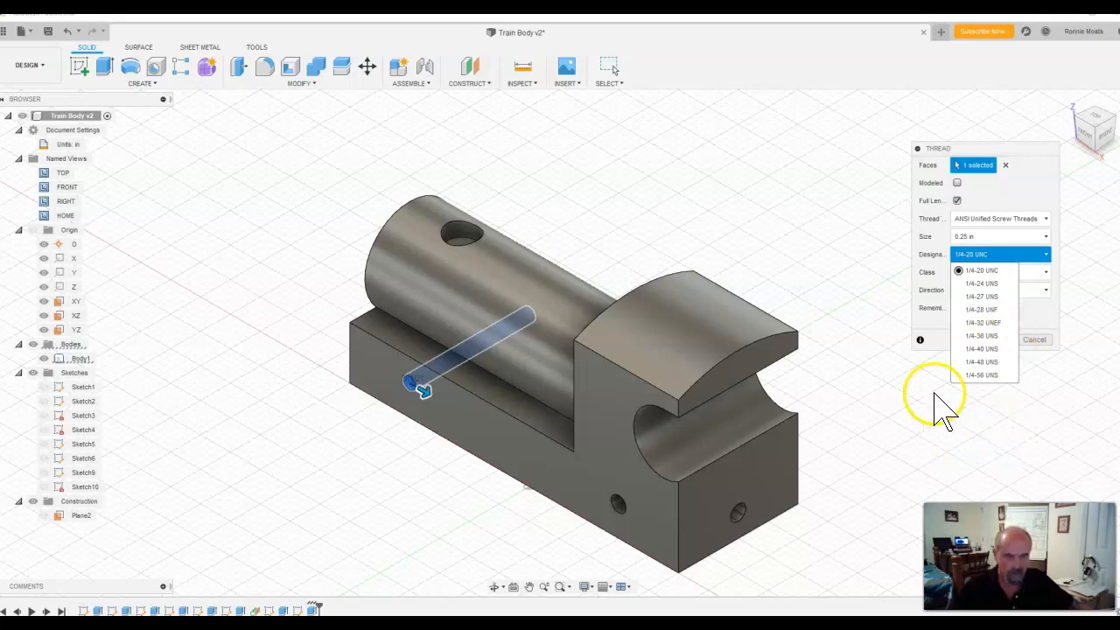
left_click(975, 271)
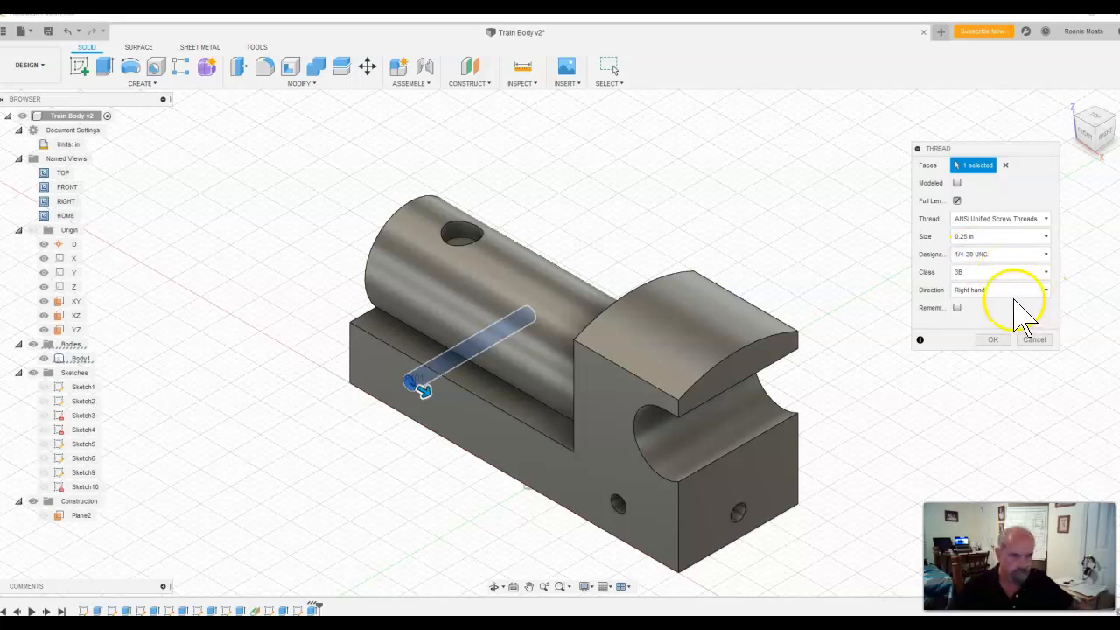
left_click(997, 340)
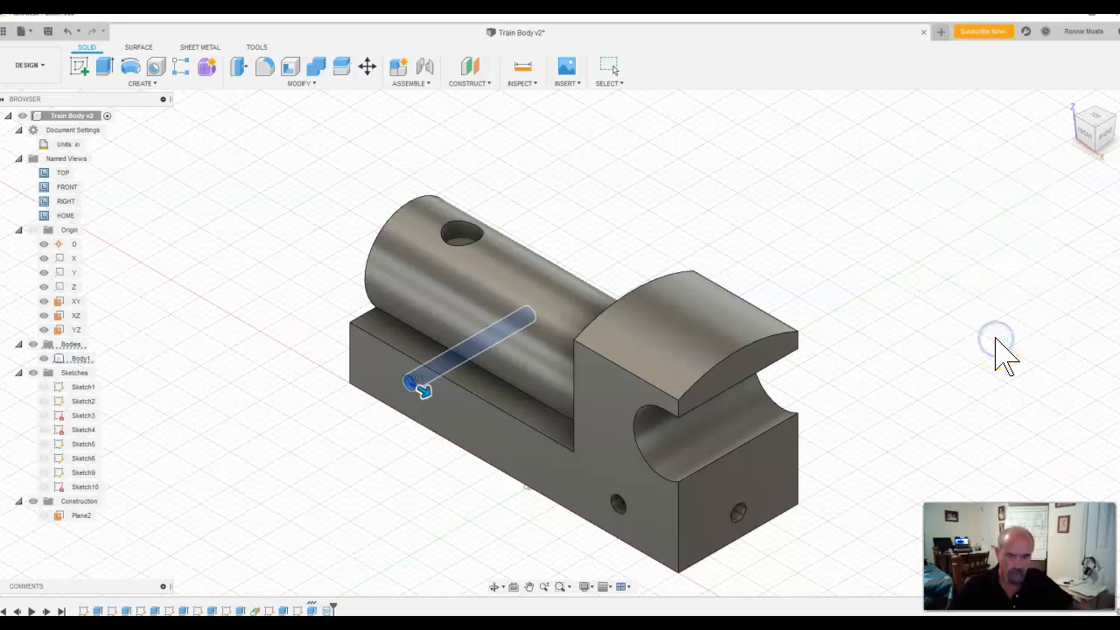
Step: Add a full-length 1/4-20 UNC thread to the side hole below the cab
left_click(368, 489)
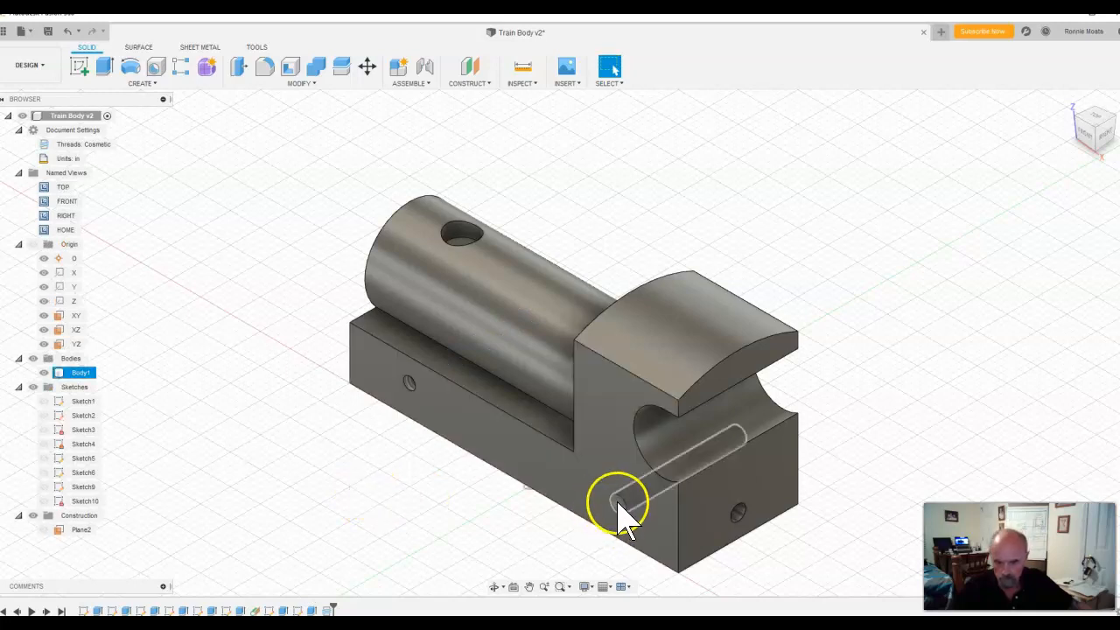
left_click(621, 513)
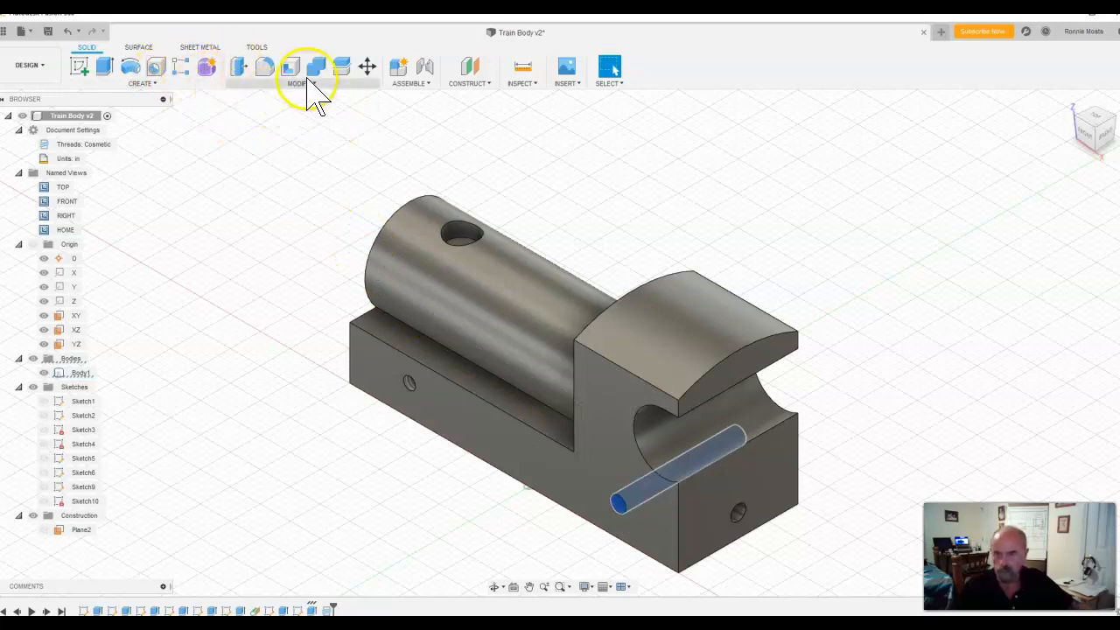
left_click(156, 83)
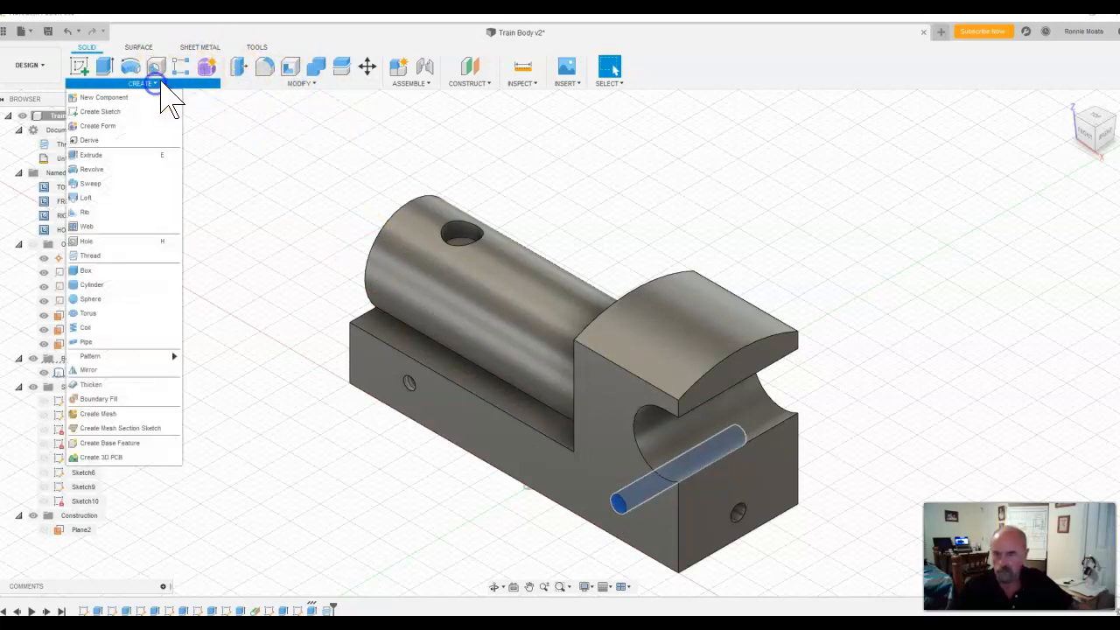
left_click(123, 256)
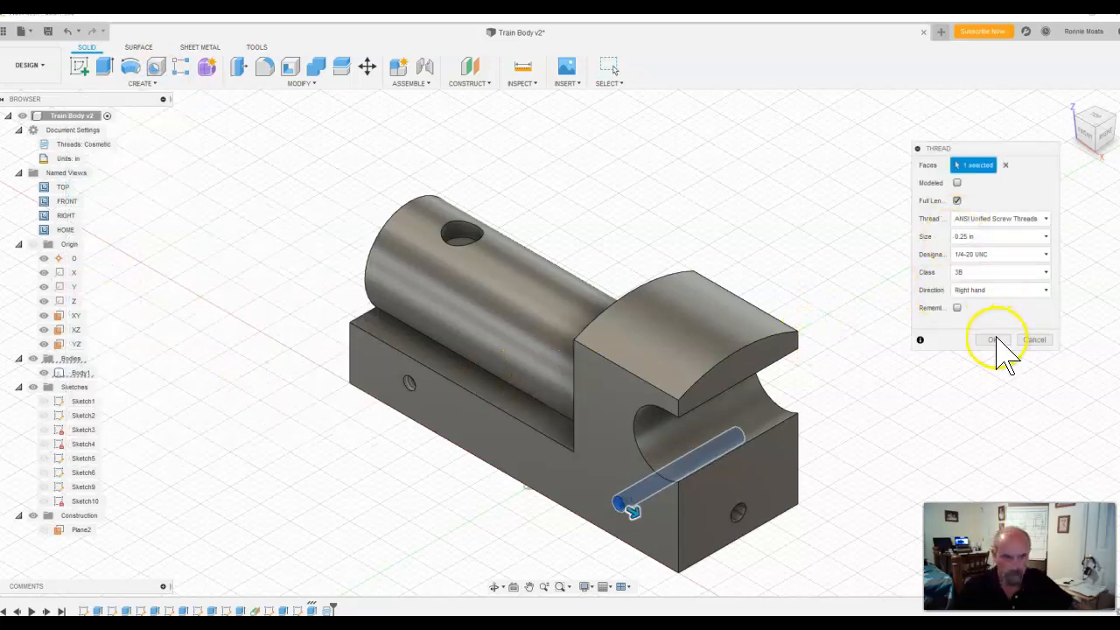
left_click(996, 341)
Step: Examine the two threaded side holes up close and check the hole callouts in the Train Body drawing
left_click_drag(704, 441, 745, 408)
left_click_drag(1091, 135, 1118, 116)
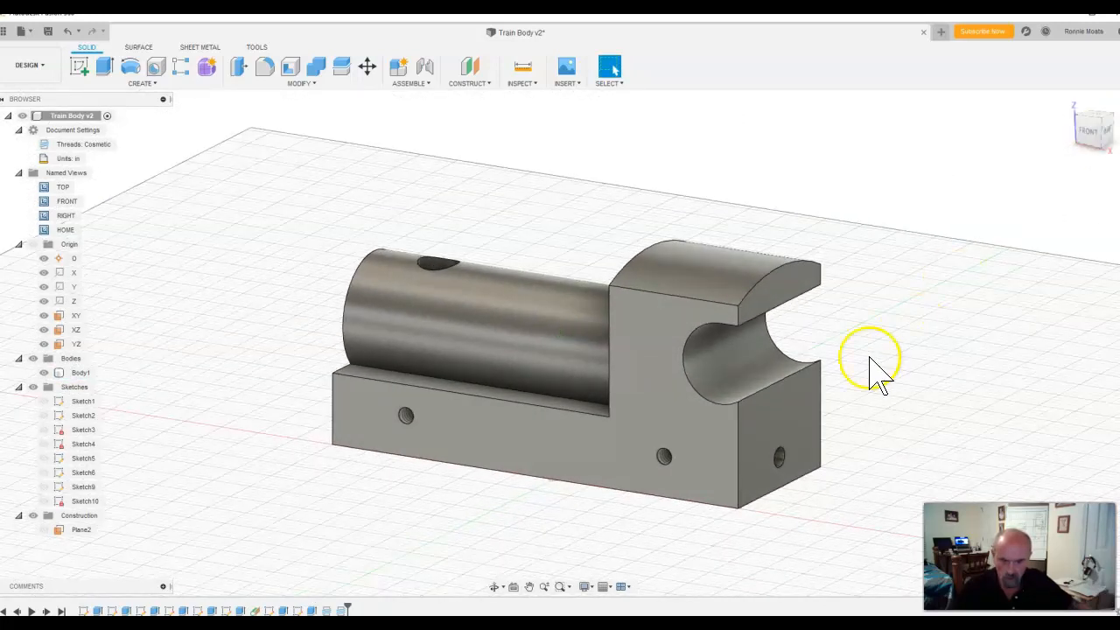
left_click(687, 492)
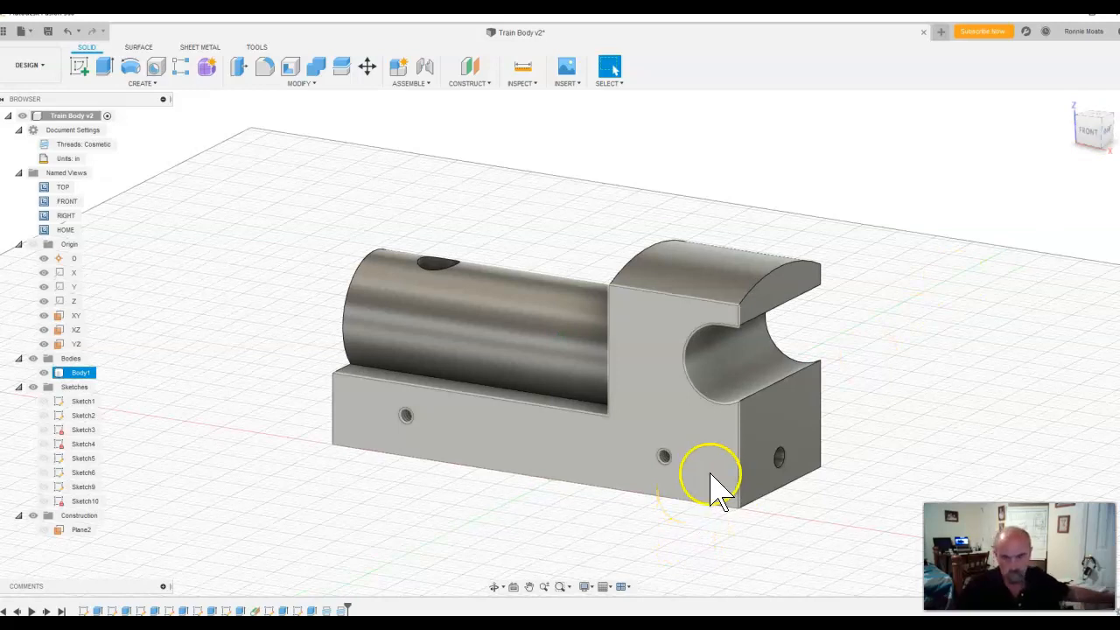
scroll(667, 463, "up", 8)
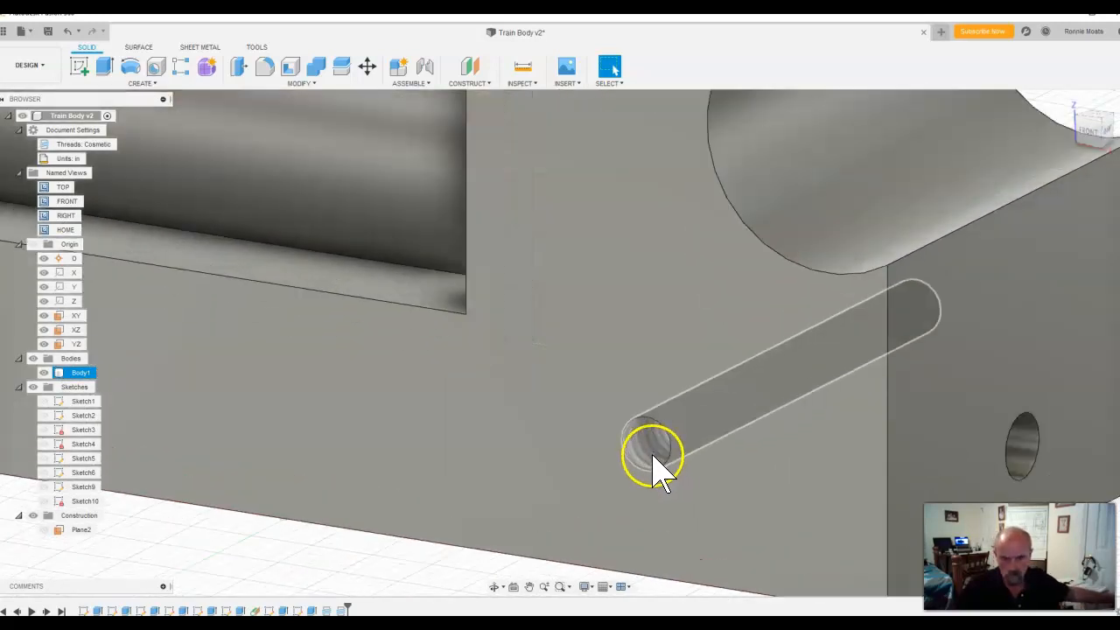
scroll(661, 473, "down", 5)
scroll(672, 442, "down", 3)
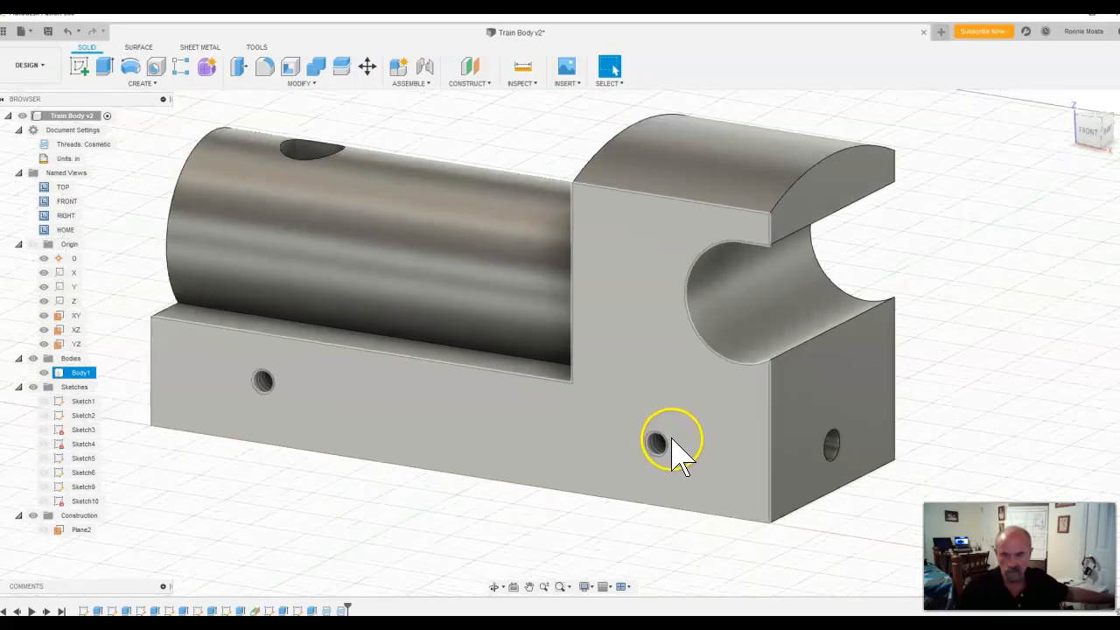
scroll(678, 437, "down", 1)
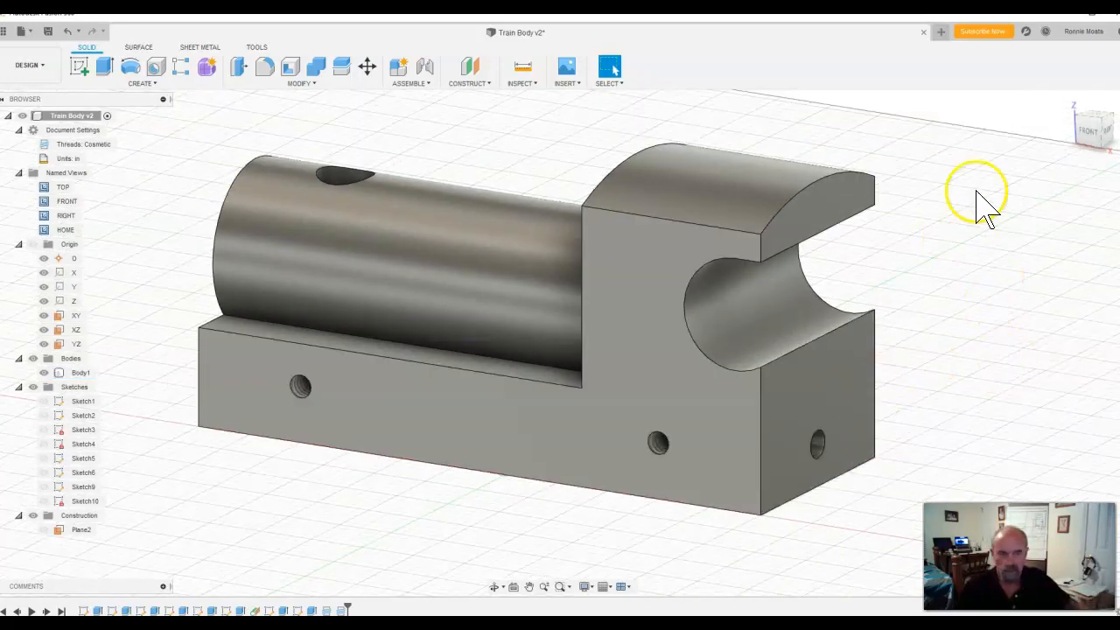
mouse_move(1119, 122)
left_mouse_down()
mouse_move(835, 110)
mouse_move(694, 80)
left_mouse_up()
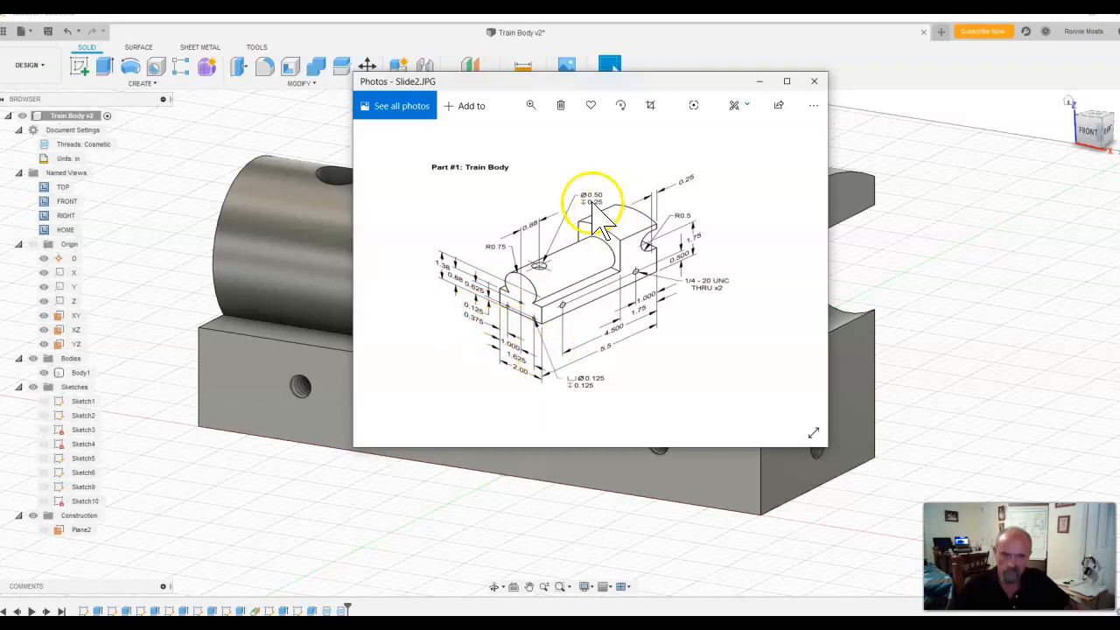
left_click_drag(626, 83, 1119, 143)
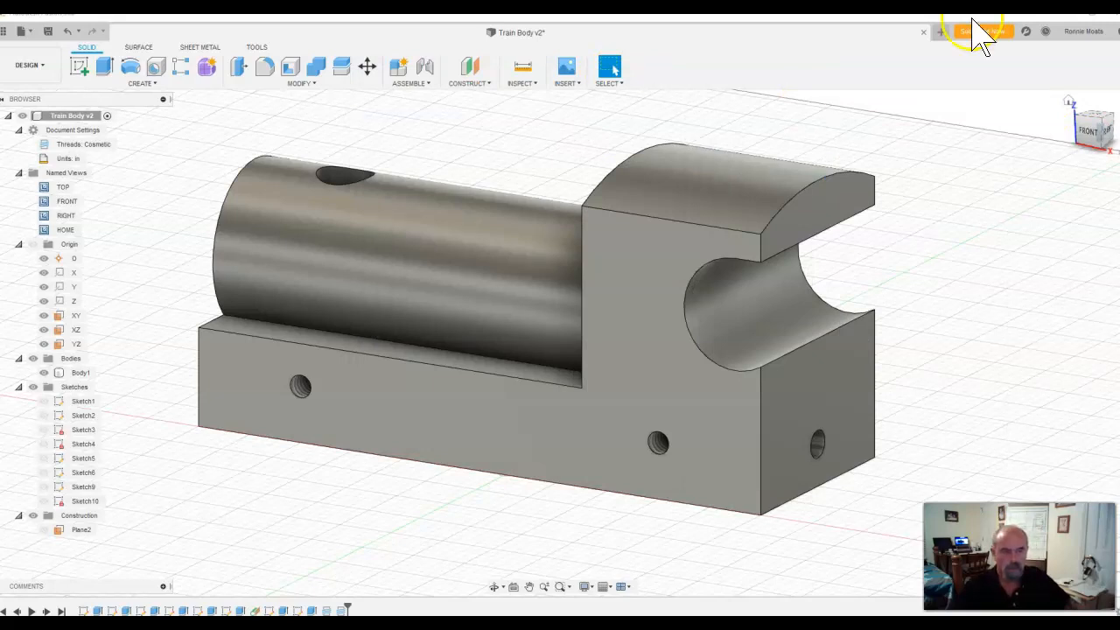
Step: Sketch a 0.125 in diameter circle on the cylinder-end face, centred in the base just below the cylinder
left_click(1069, 102)
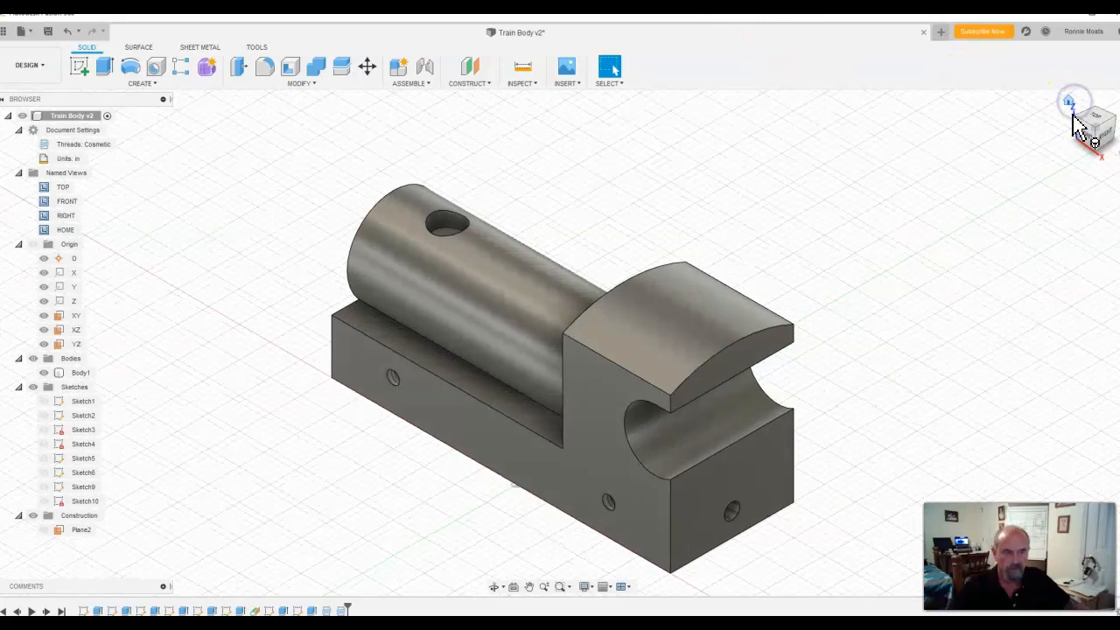
left_click(1103, 118)
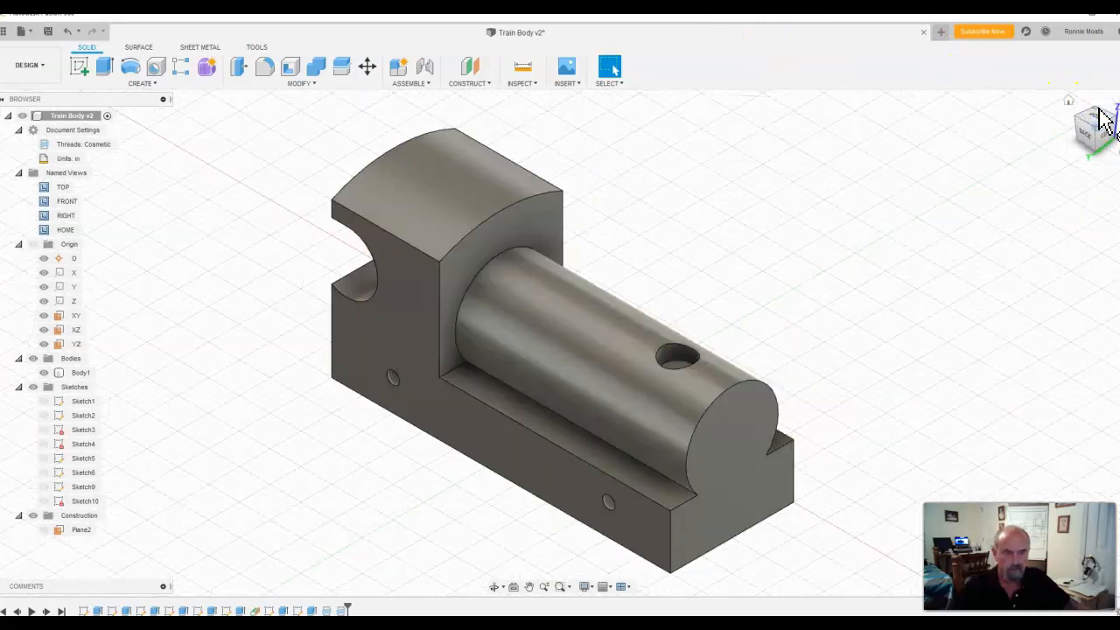
left_click(78, 67)
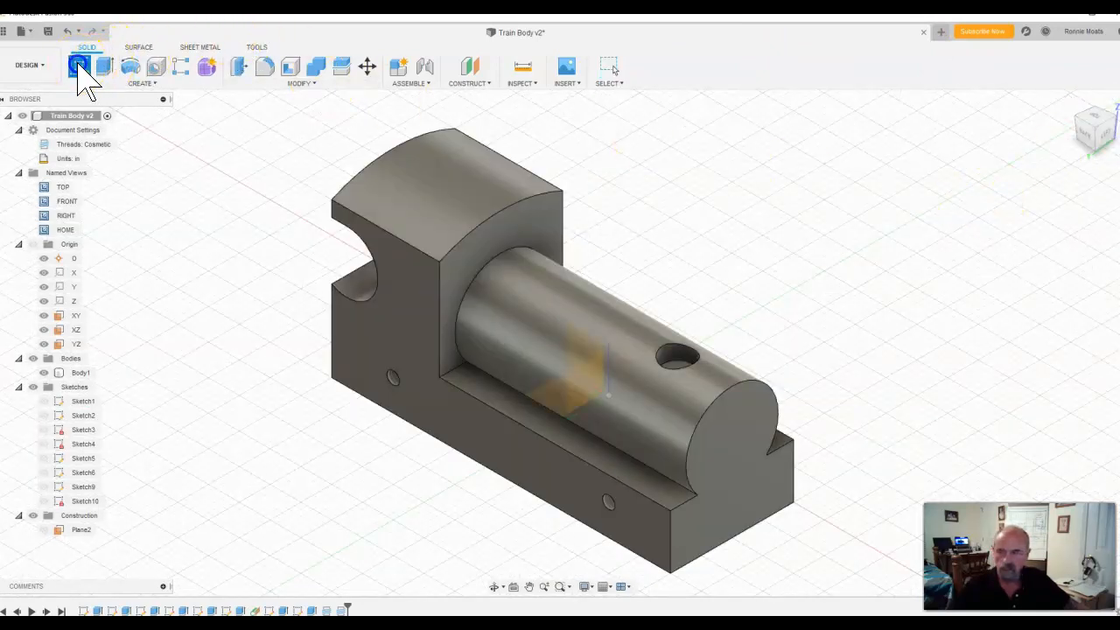
left_click(727, 478)
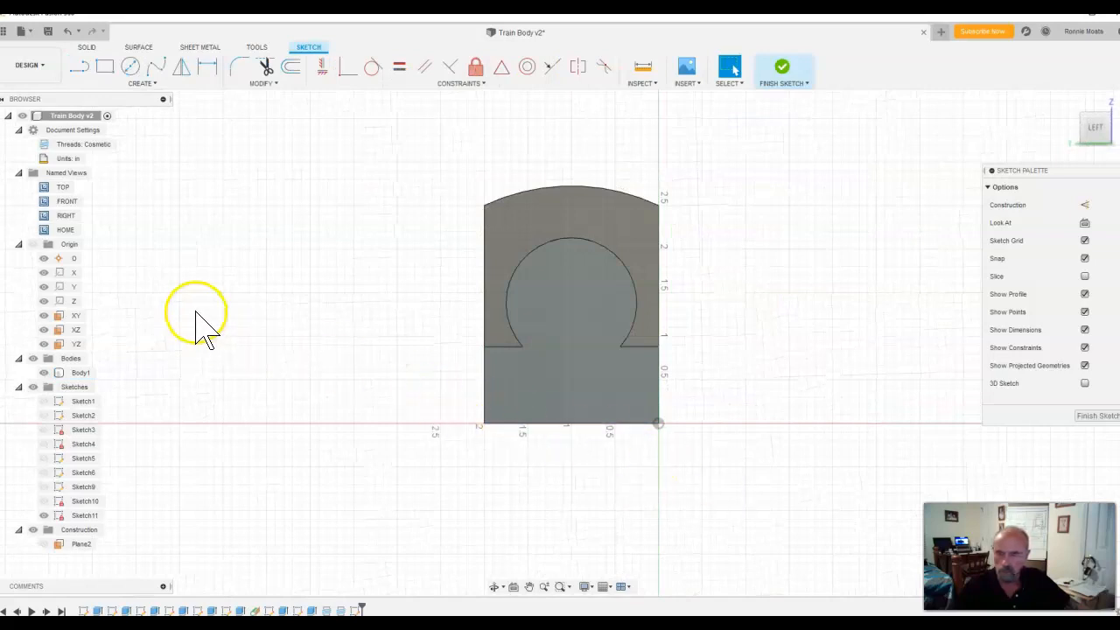
left_click(130, 67)
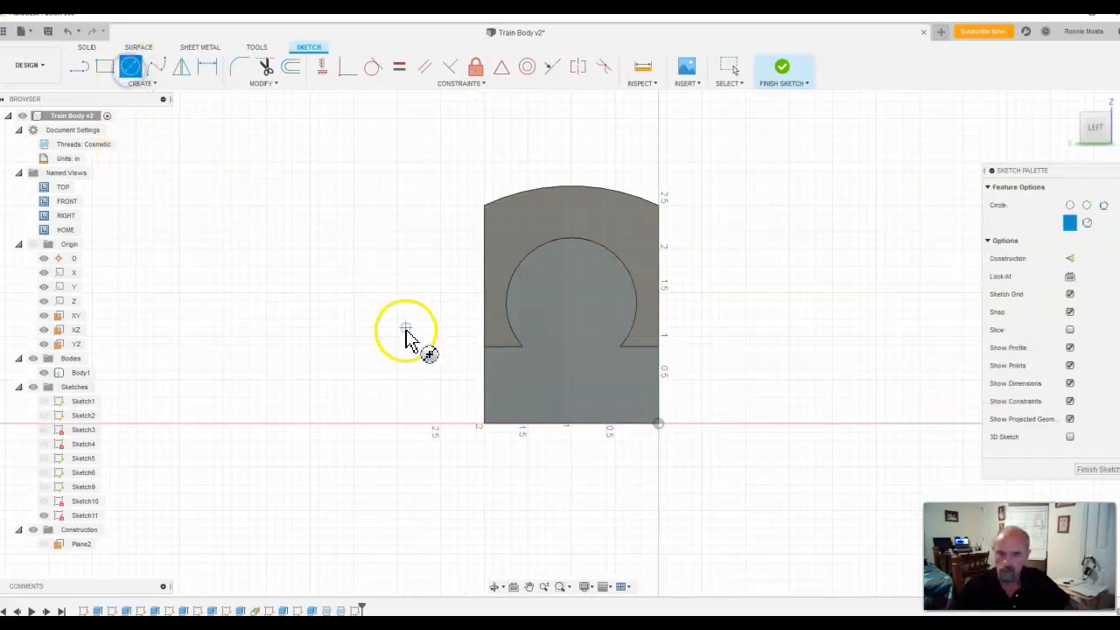
left_click(576, 361)
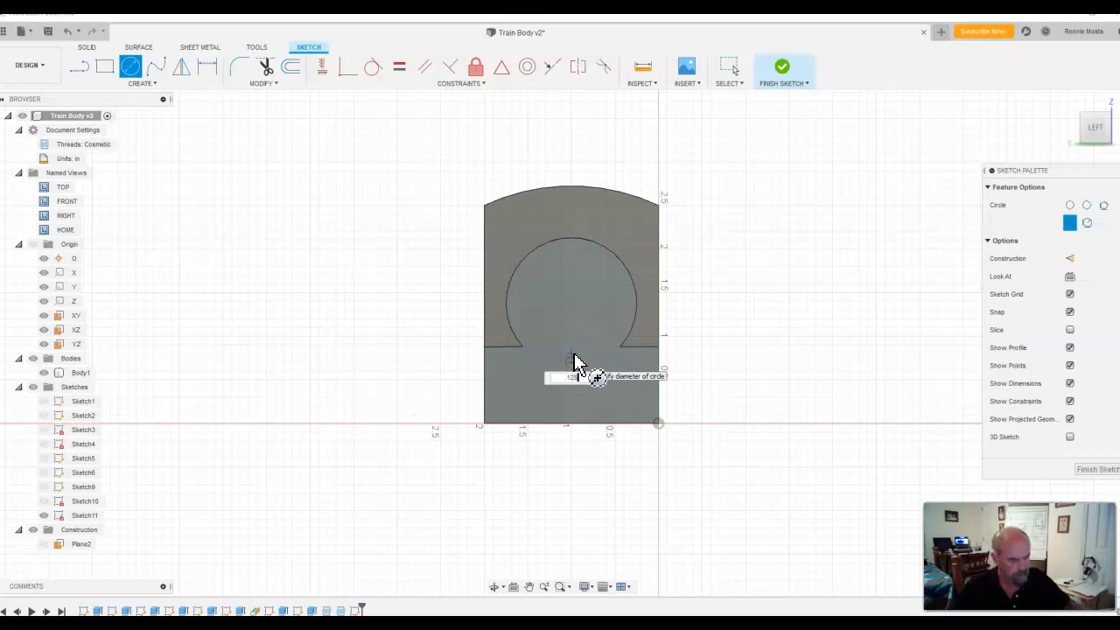
key("Return")
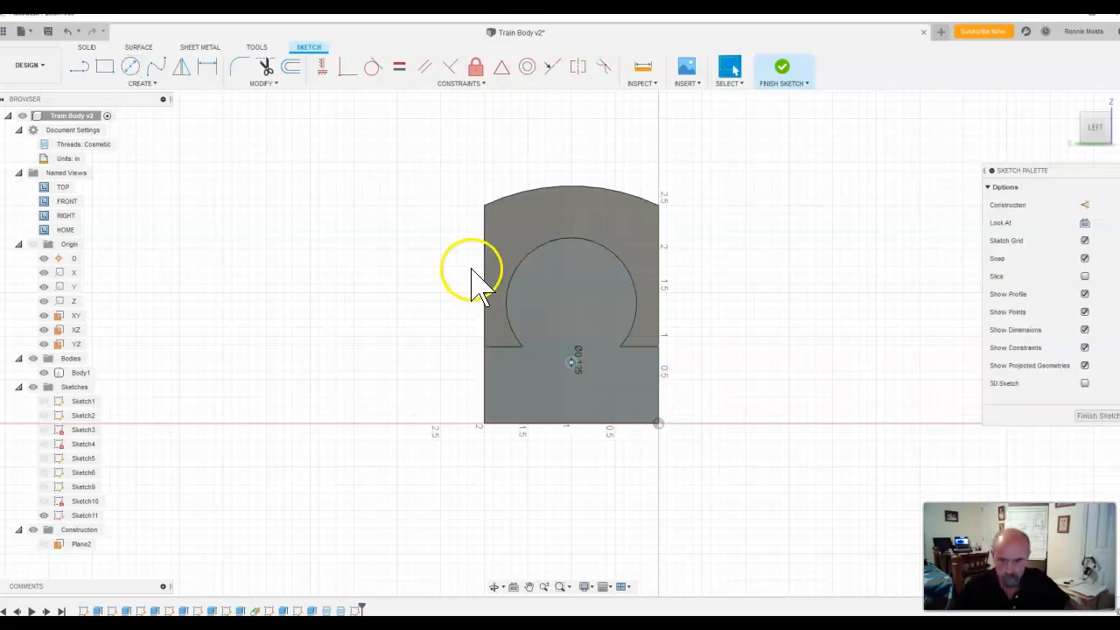
Step: Add two more 1/8 in diameter circles lower on the base's end face, one on each side of the centre circle
left_click(129, 66)
left_click(621, 400)
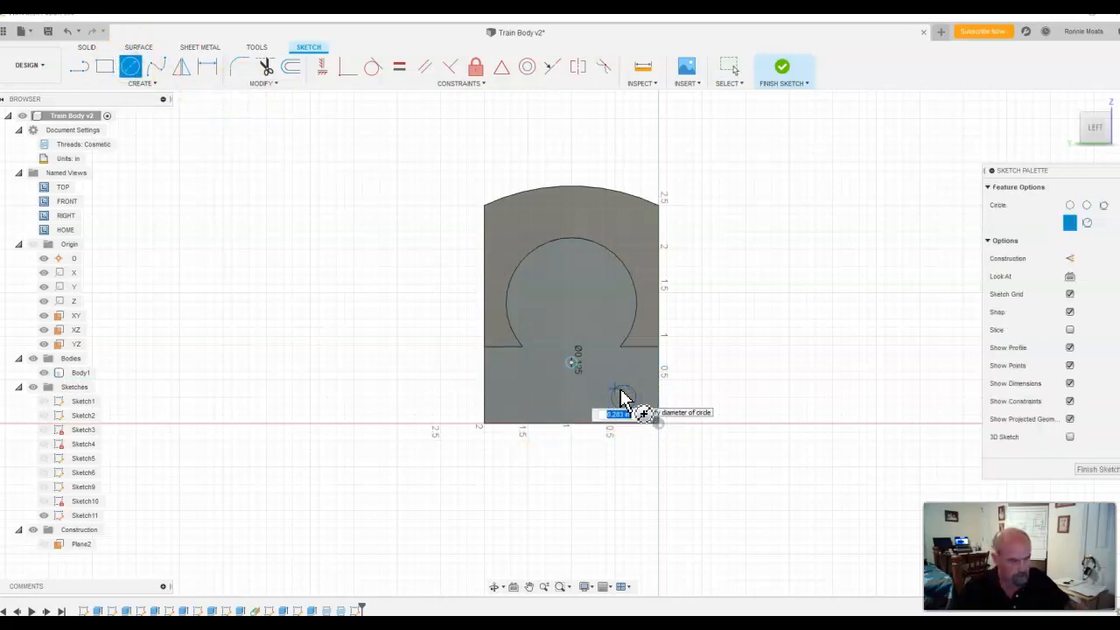
key("Return")
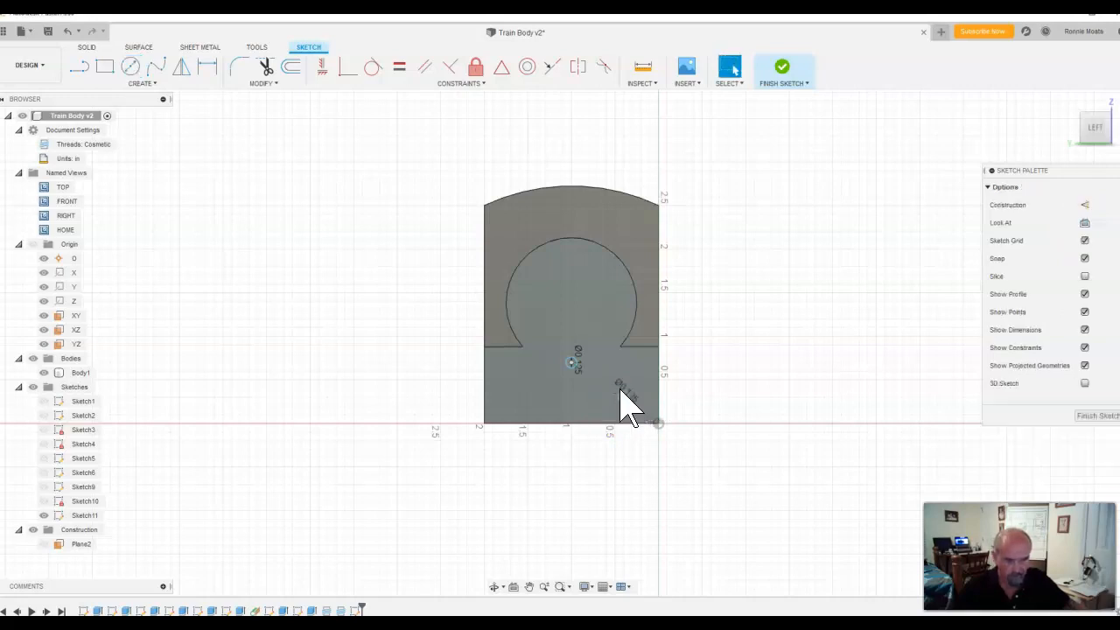
left_click(131, 68)
left_click(511, 396)
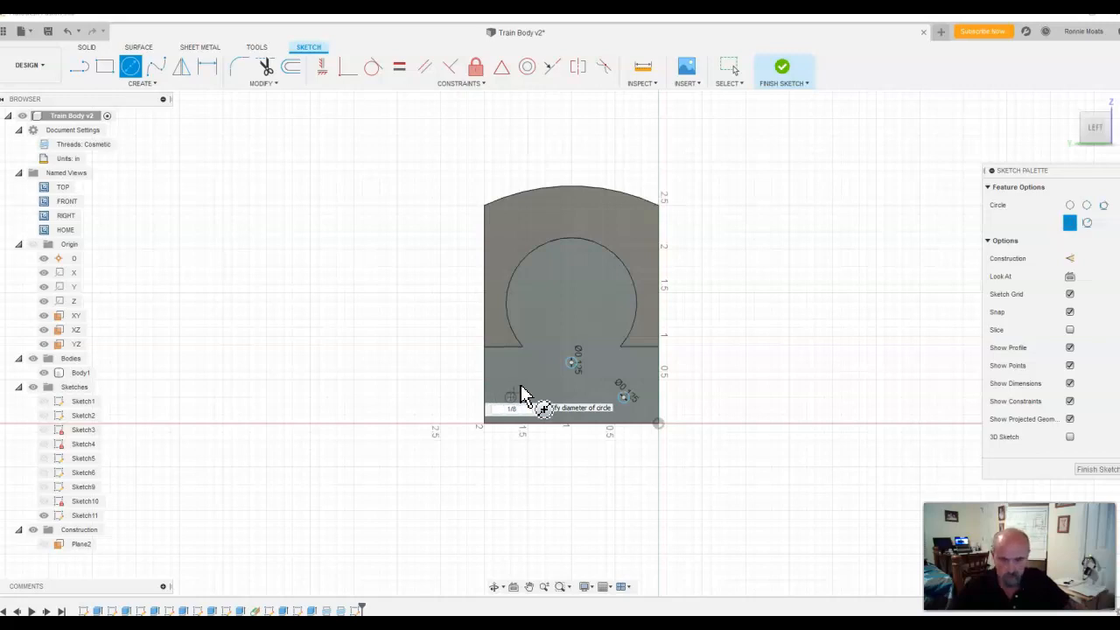
key("Return")
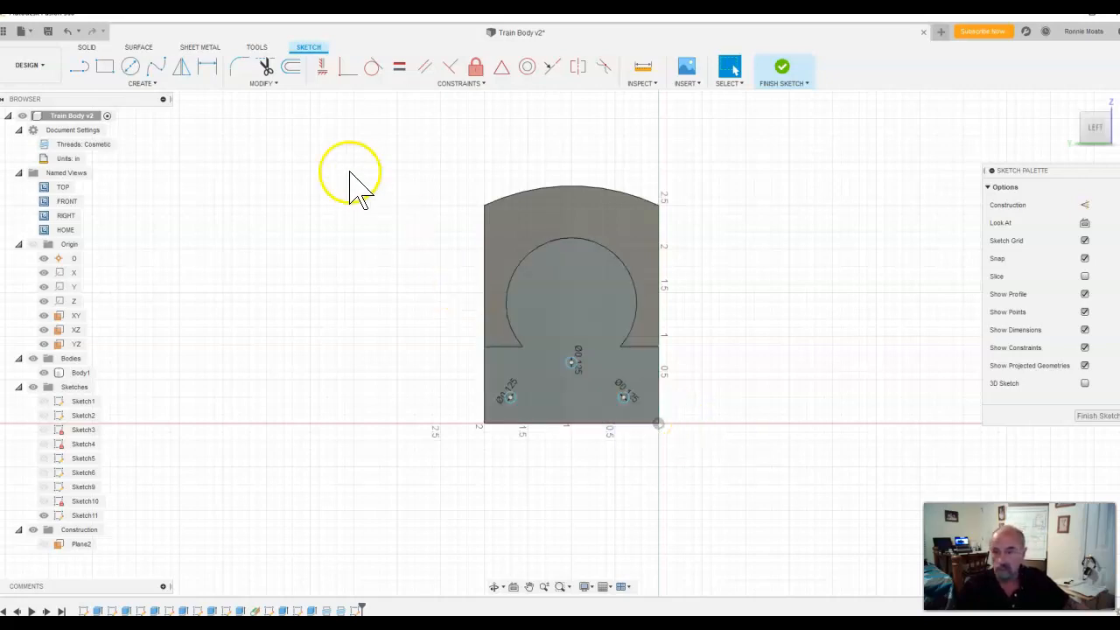
Step: Dimension the centre circle 1.00 in from the base's right edge and 0.625 in above its bottom edge
left_click(209, 65)
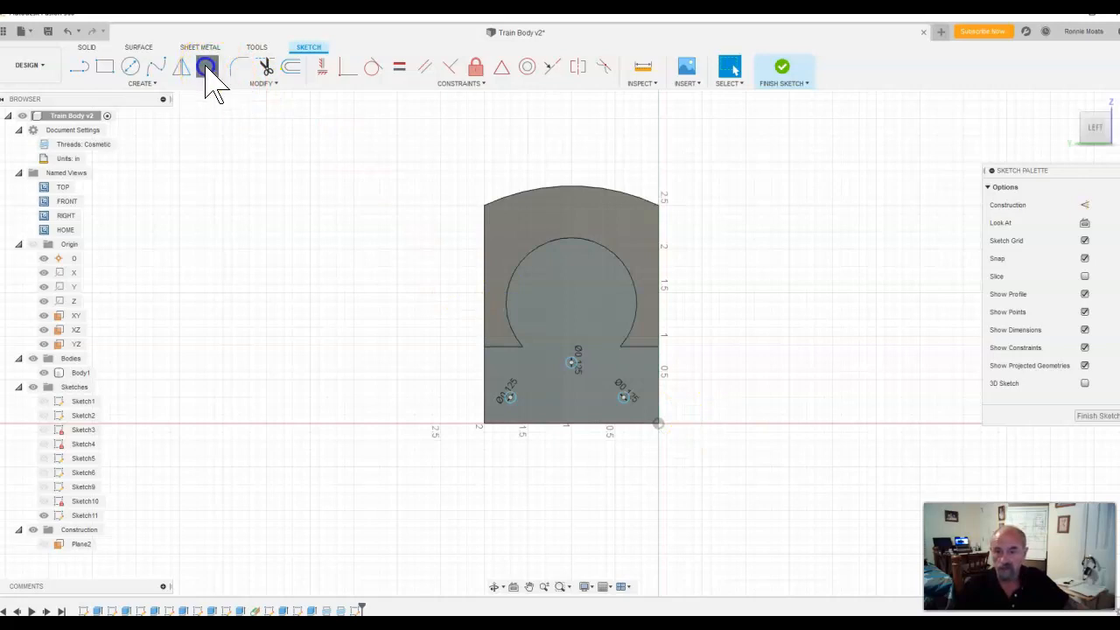
left_click(572, 362)
left_click(661, 364)
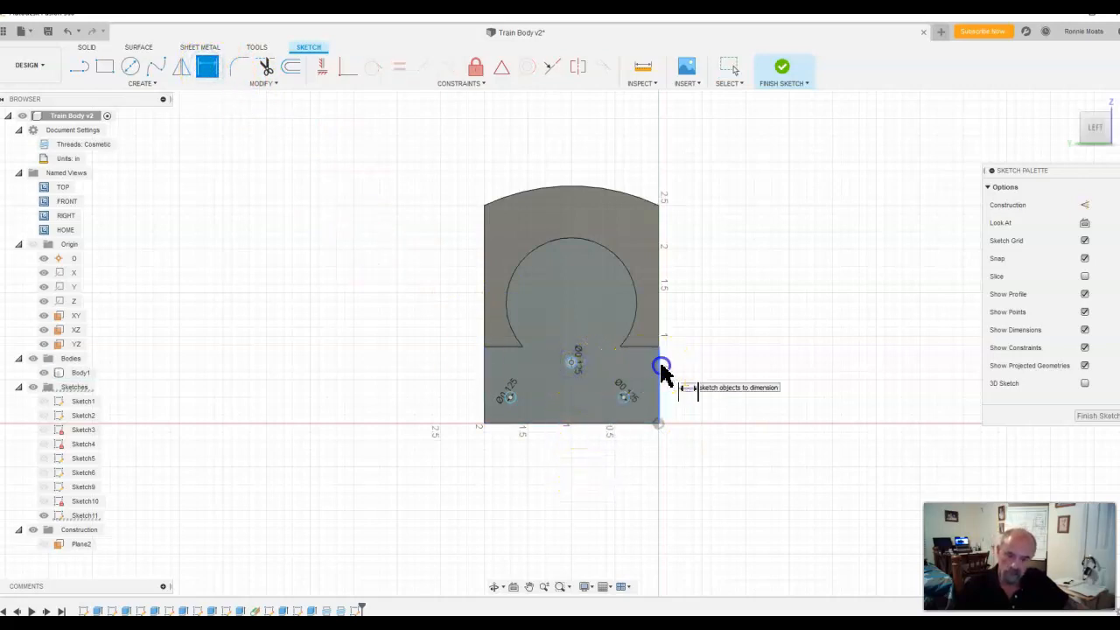
left_click(617, 158)
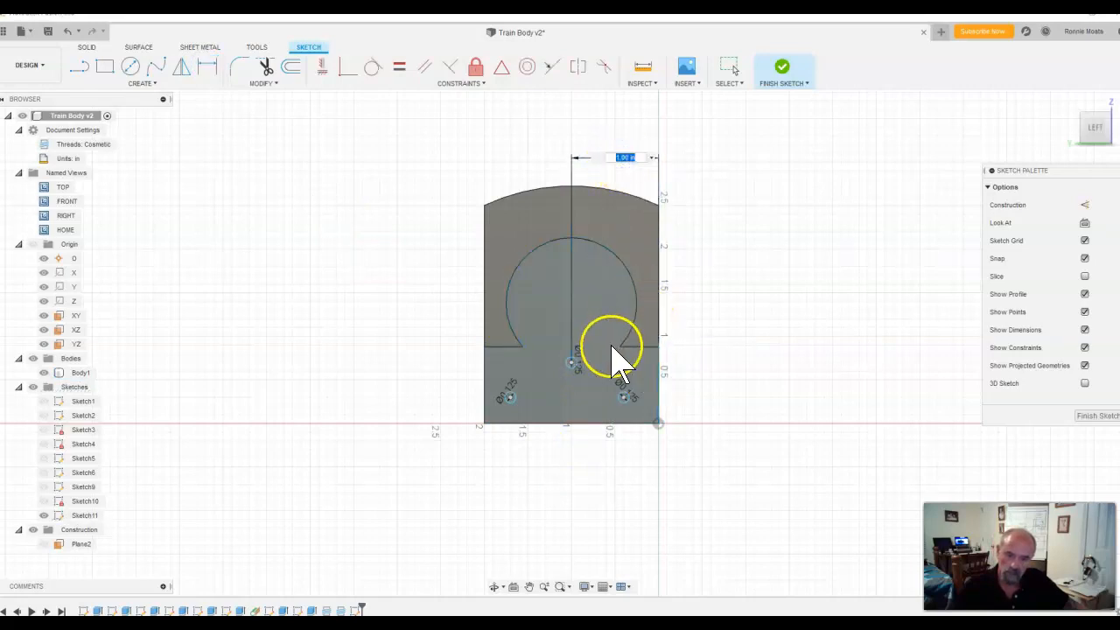
key("Return")
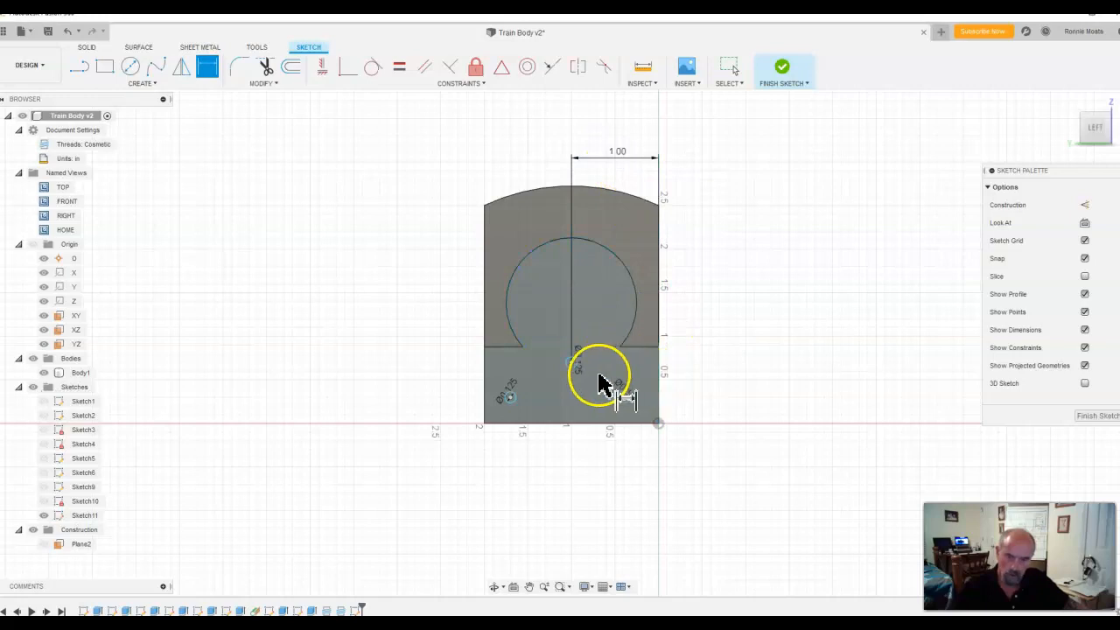
left_click(572, 362)
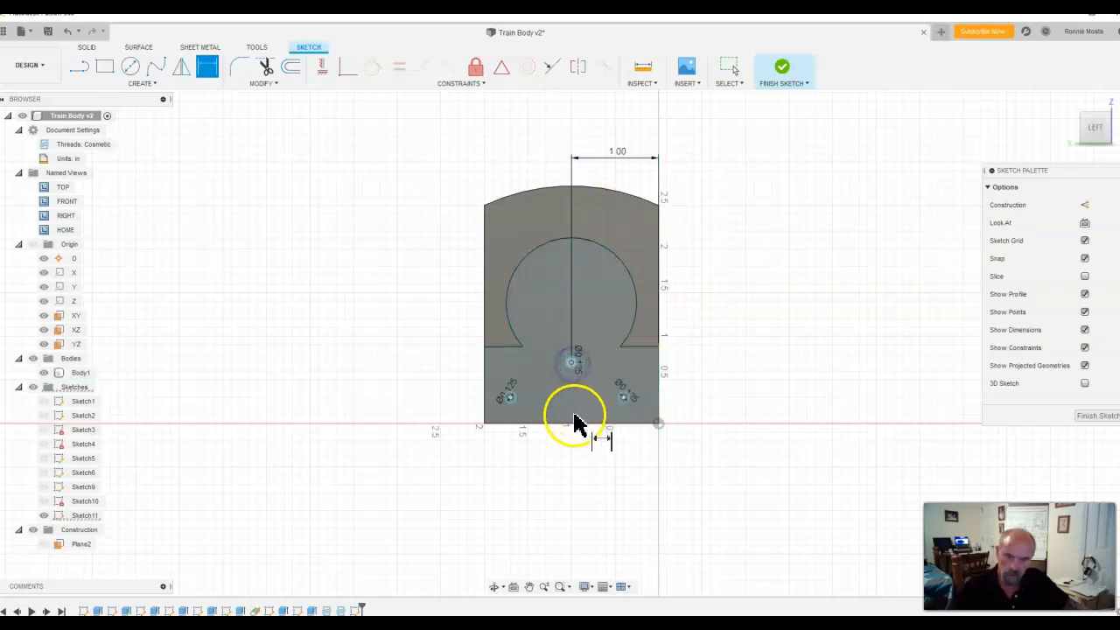
left_click(573, 425)
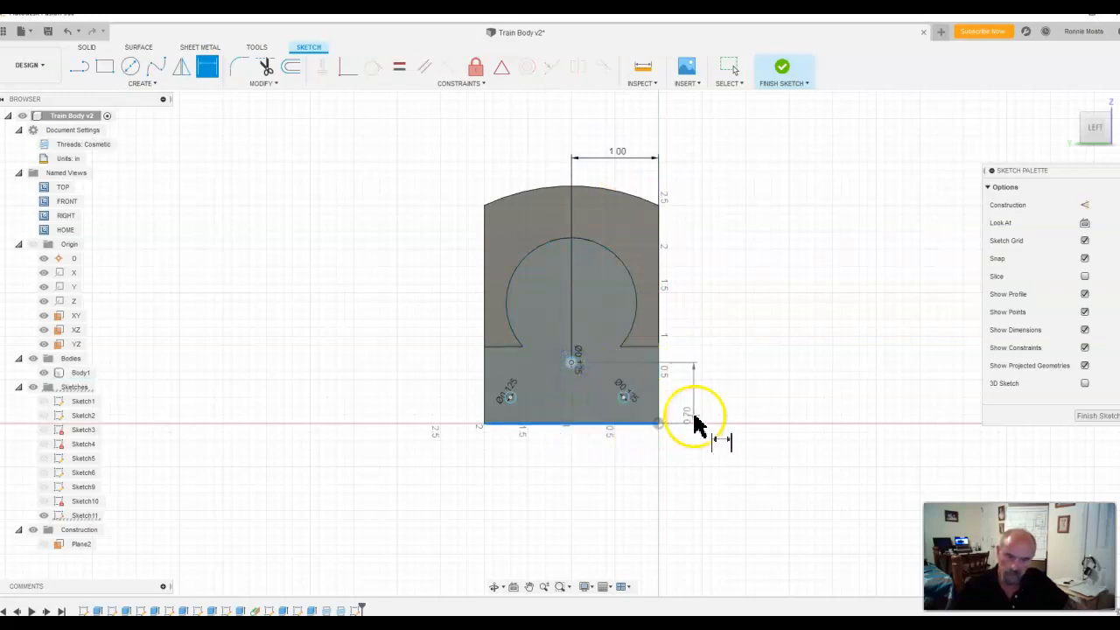
left_click(713, 390)
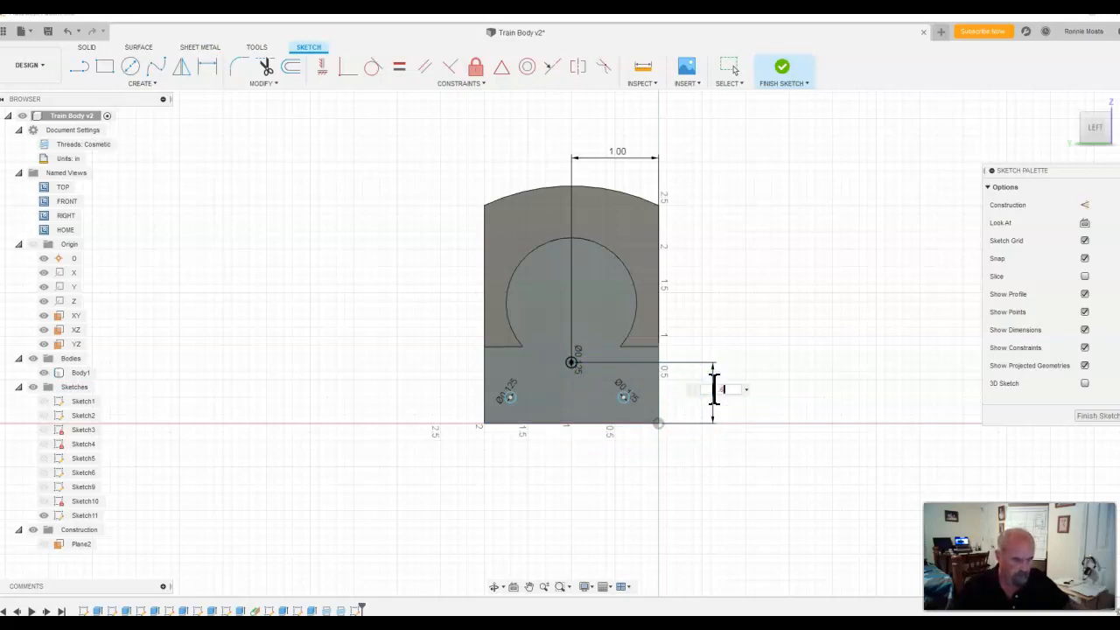
type(".625")
key("Return")
Step: Dimension both lower circles 0.125 in above the base's bottom edge
left_click(625, 425)
left_click(623, 398)
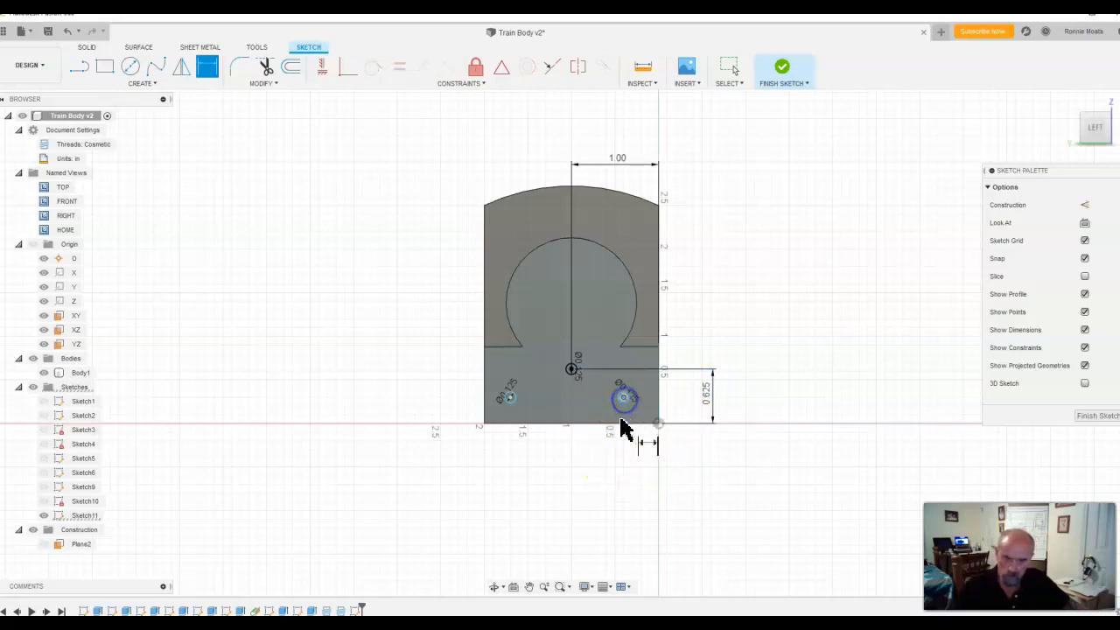
left_click_drag(623, 429, 750, 405)
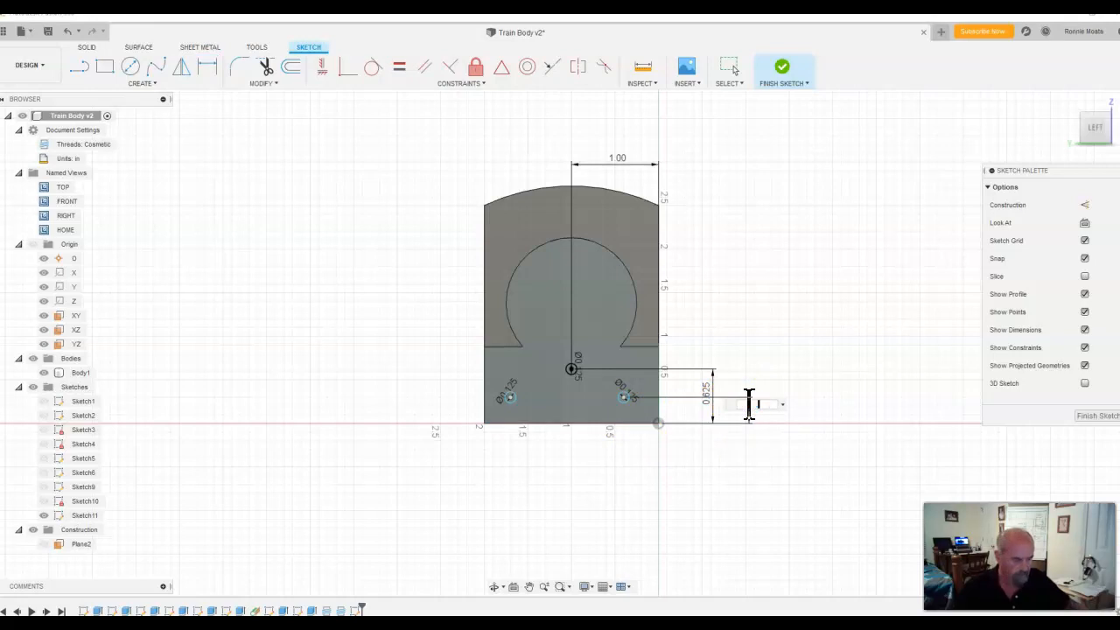
type(".125")
key("Return")
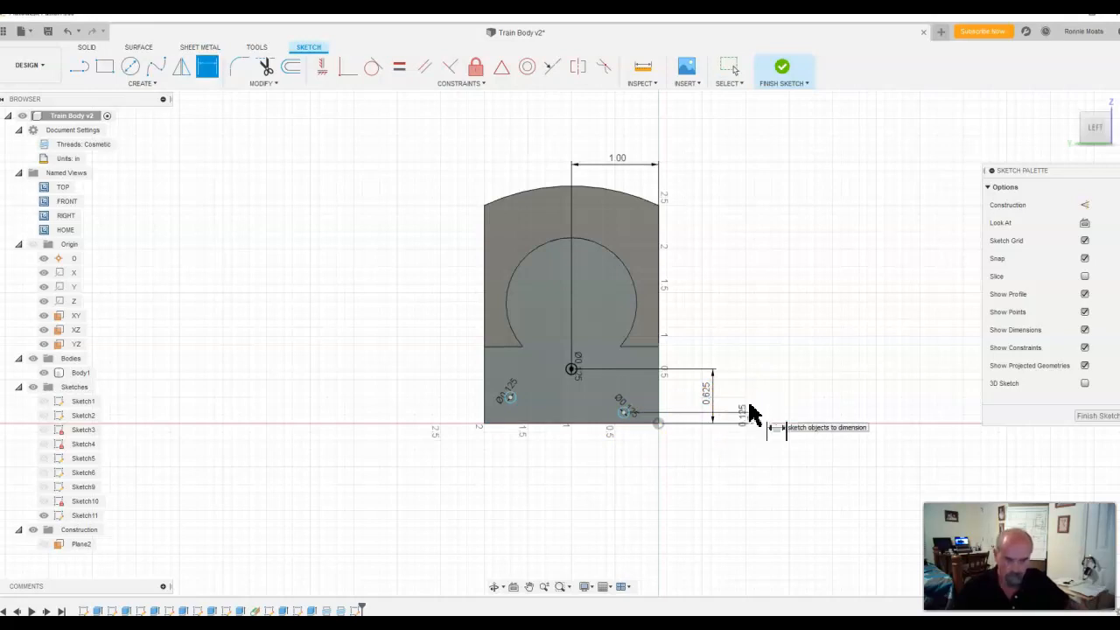
left_click(511, 399)
left_click(515, 426)
left_click(445, 418)
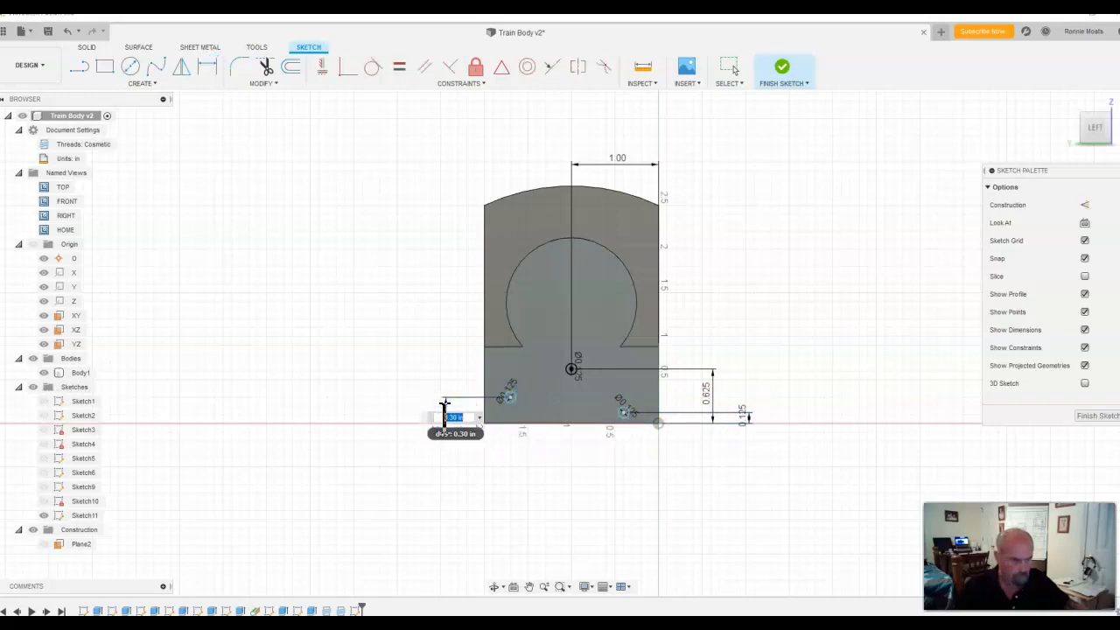
key("Return")
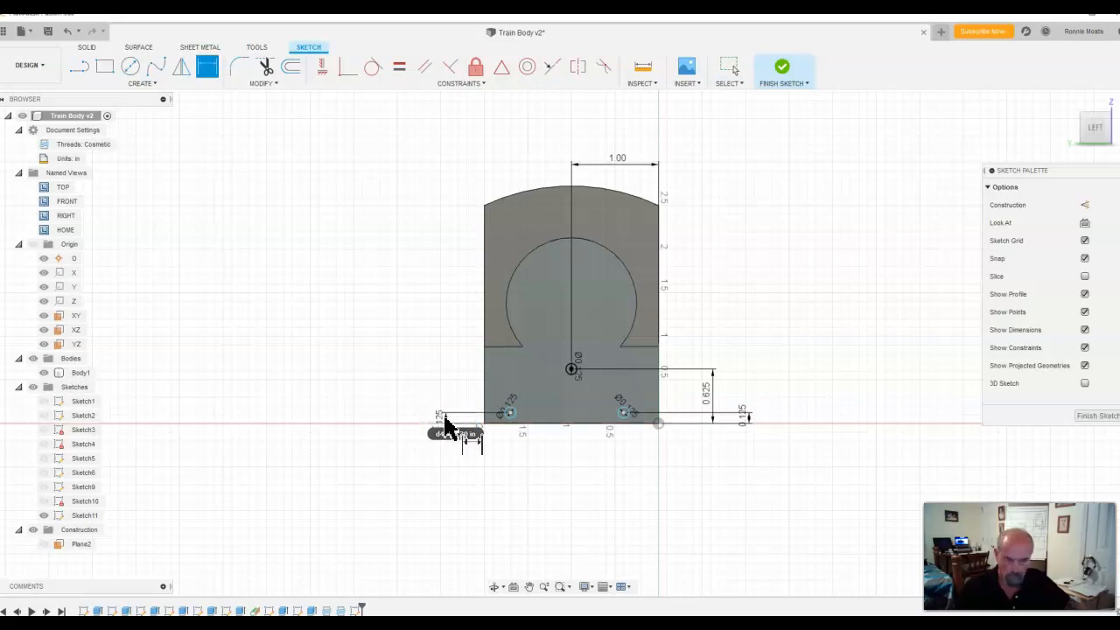
Step: Dimension each lower circle 0.375 in from its nearest side edge of the base and finish the sketch
left_click(511, 417)
left_click(487, 422)
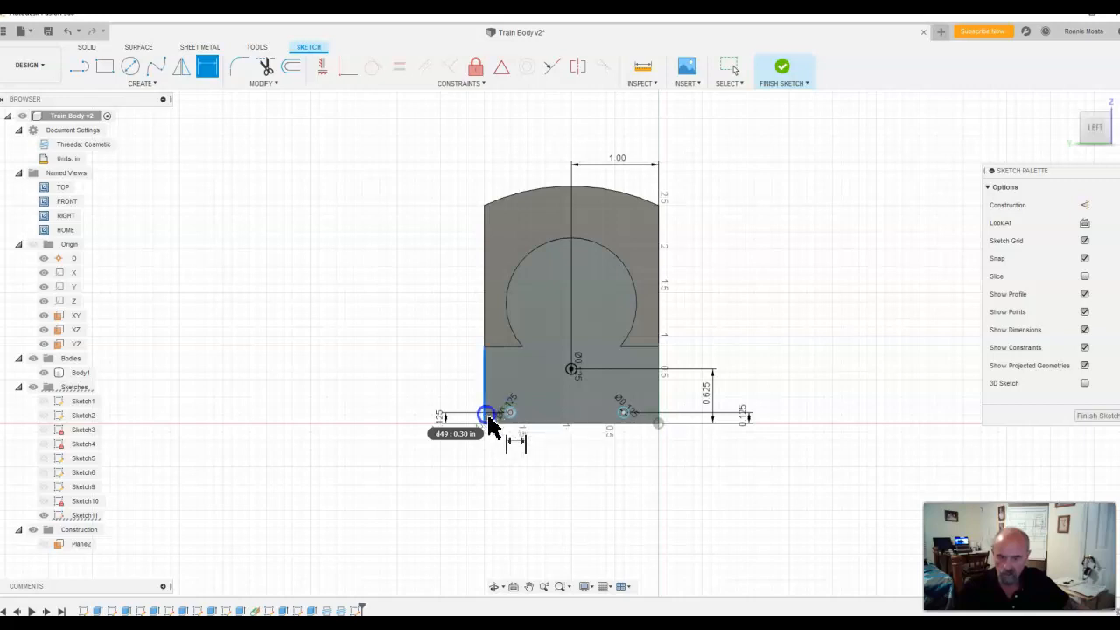
left_click(506, 448)
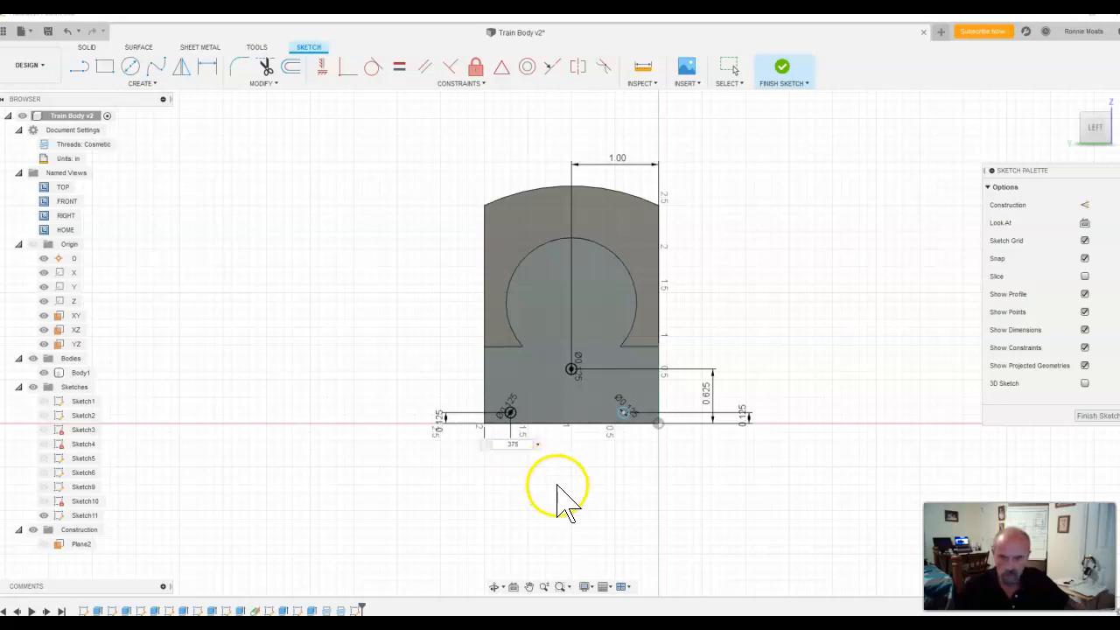
key("Return")
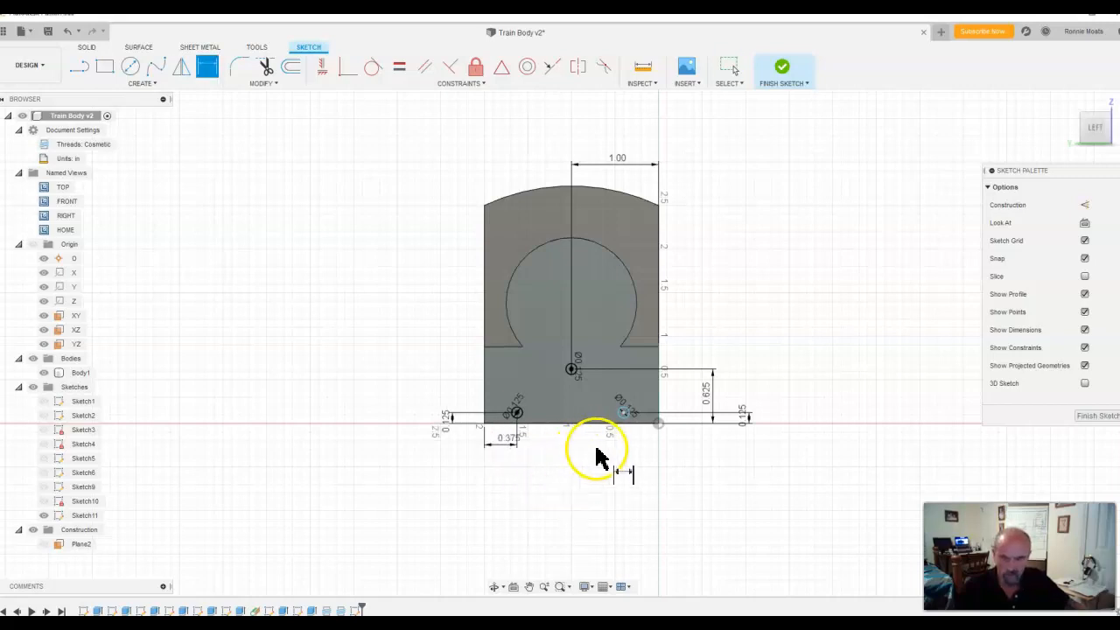
left_click(624, 414)
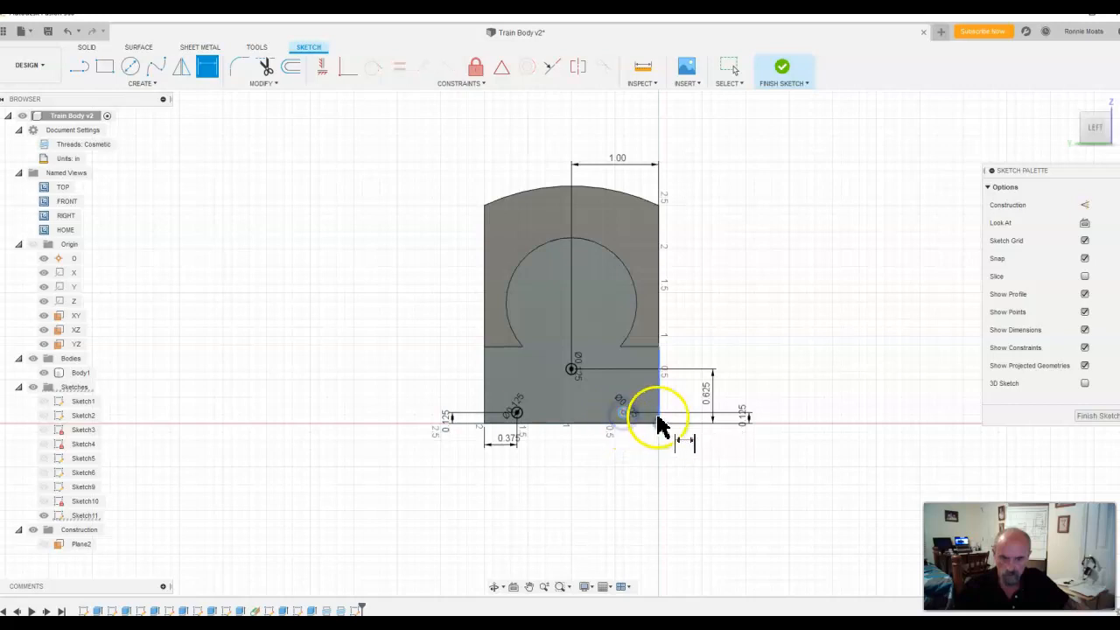
left_click(660, 422)
left_click(641, 440)
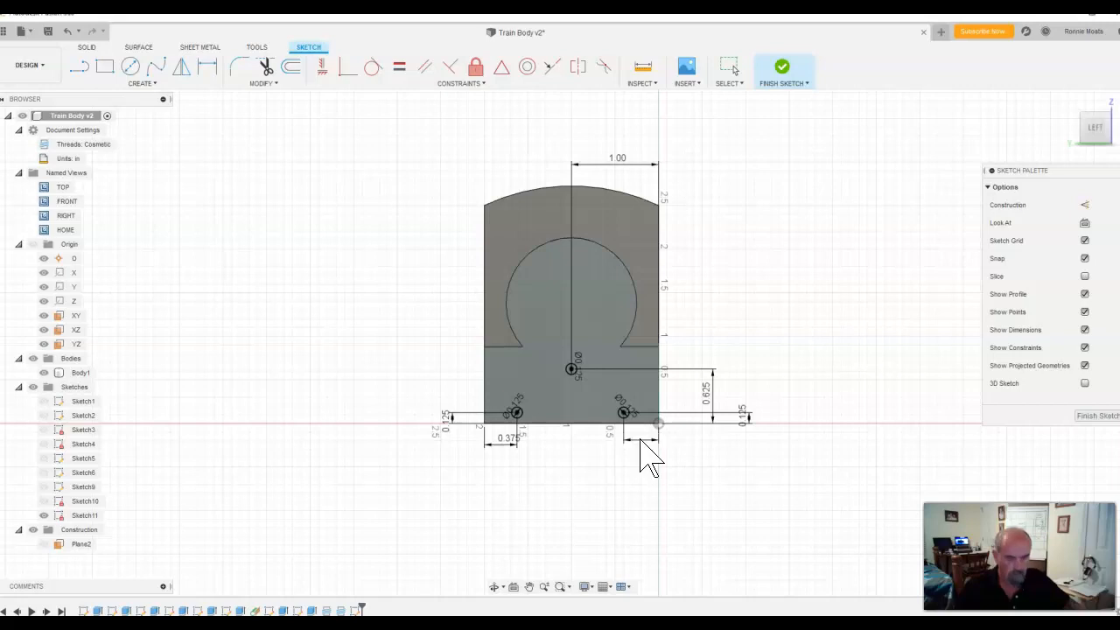
key("Return")
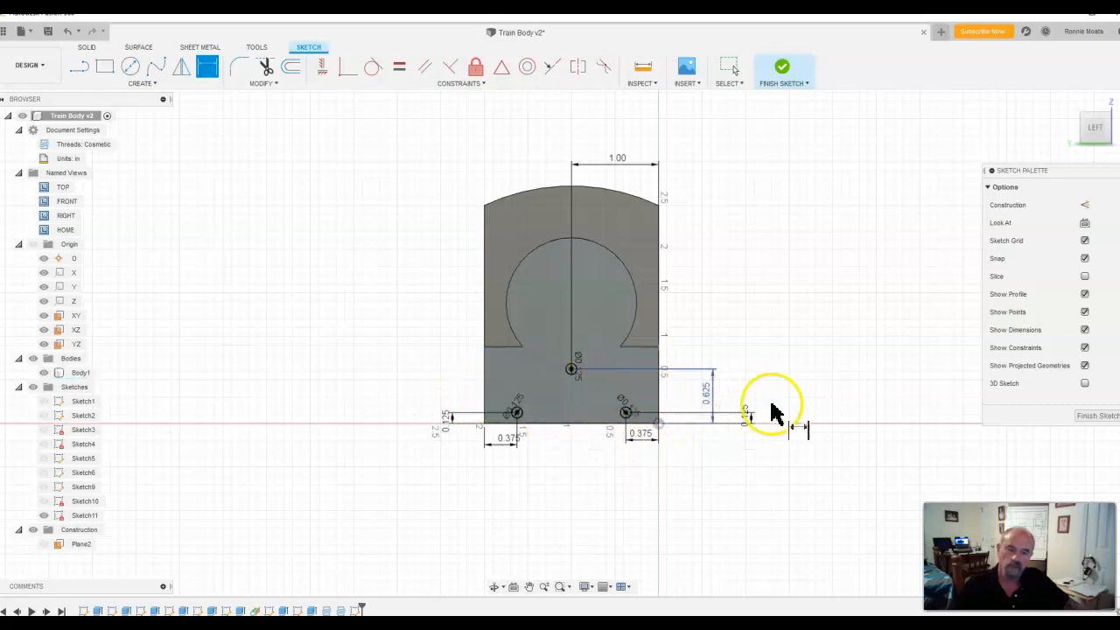
left_click(781, 70)
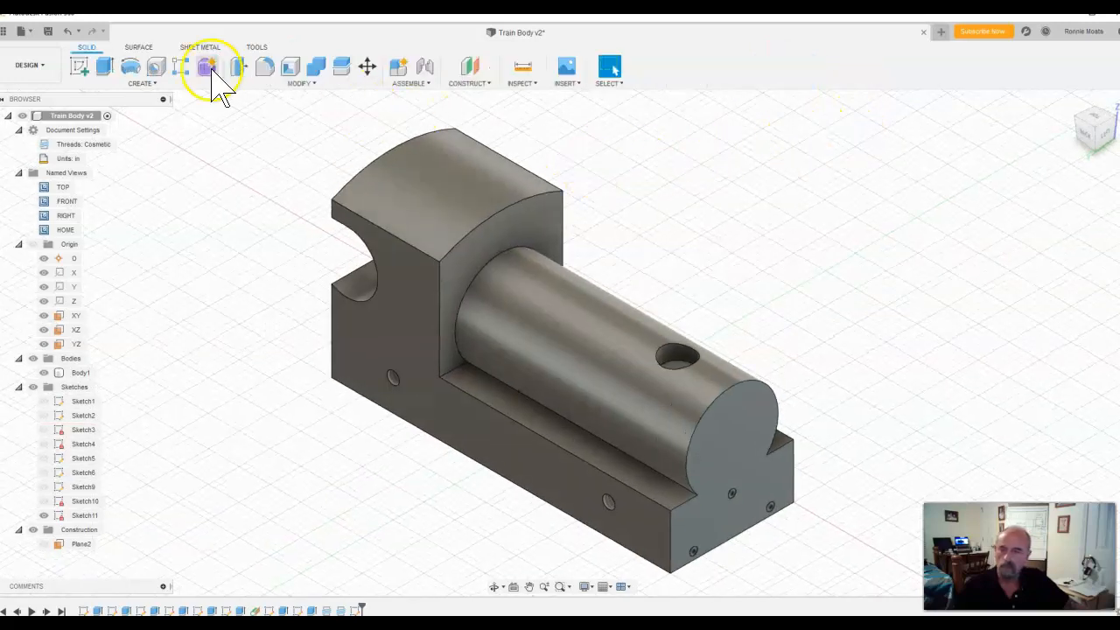
left_click(104, 68)
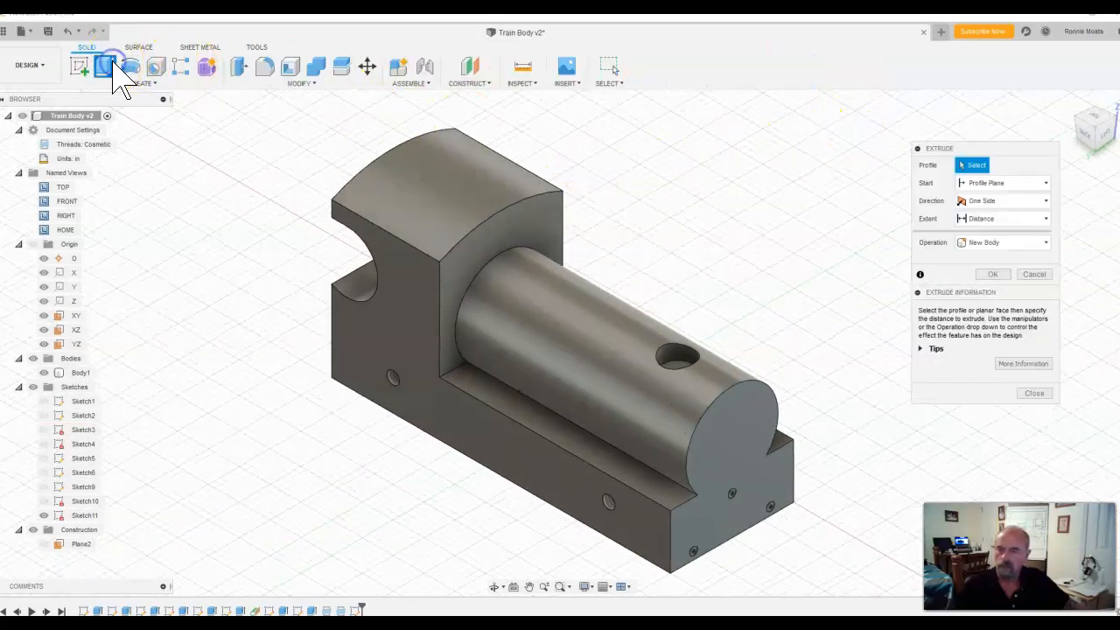
left_click(777, 520)
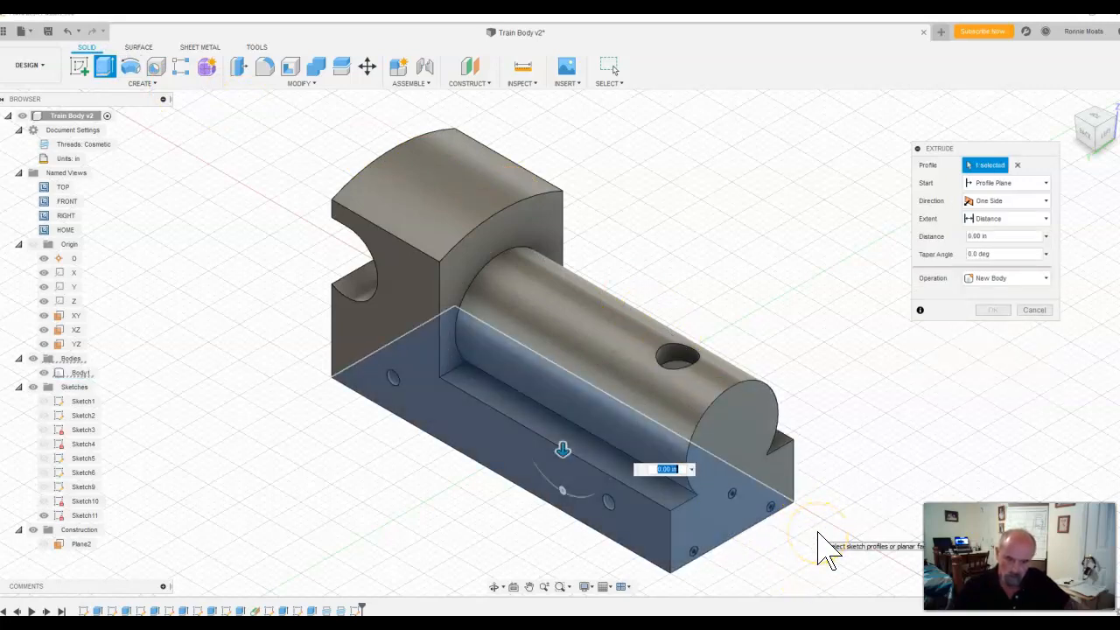
key("Escape")
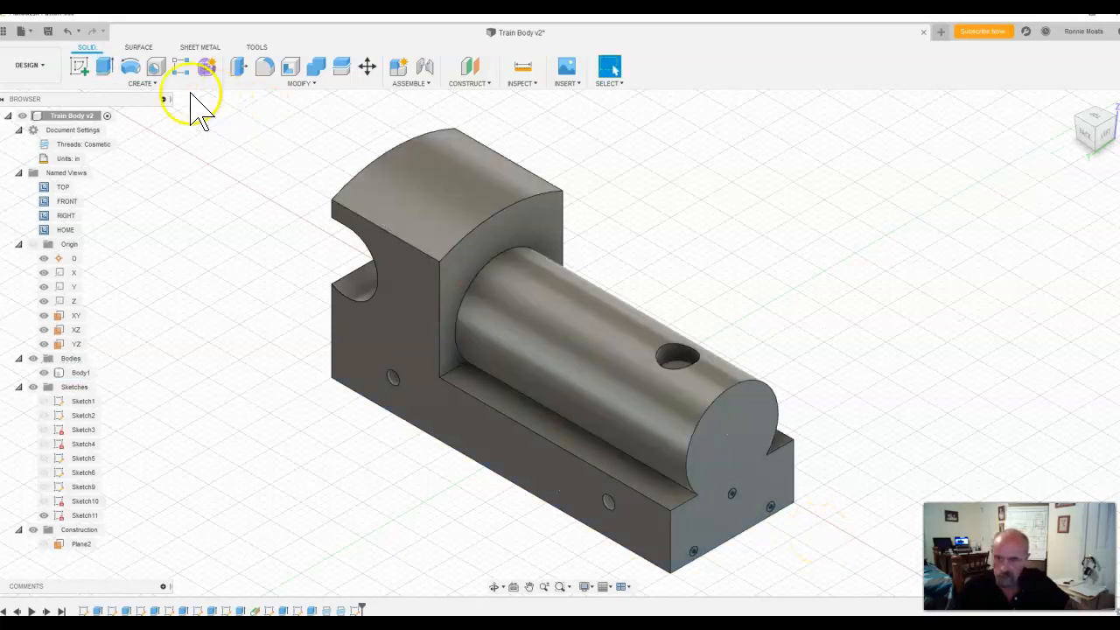
Step: Extrude the three 1/8 in circles on the cylinder-end face as a cut with a distance of -0.125 in
left_click(104, 66)
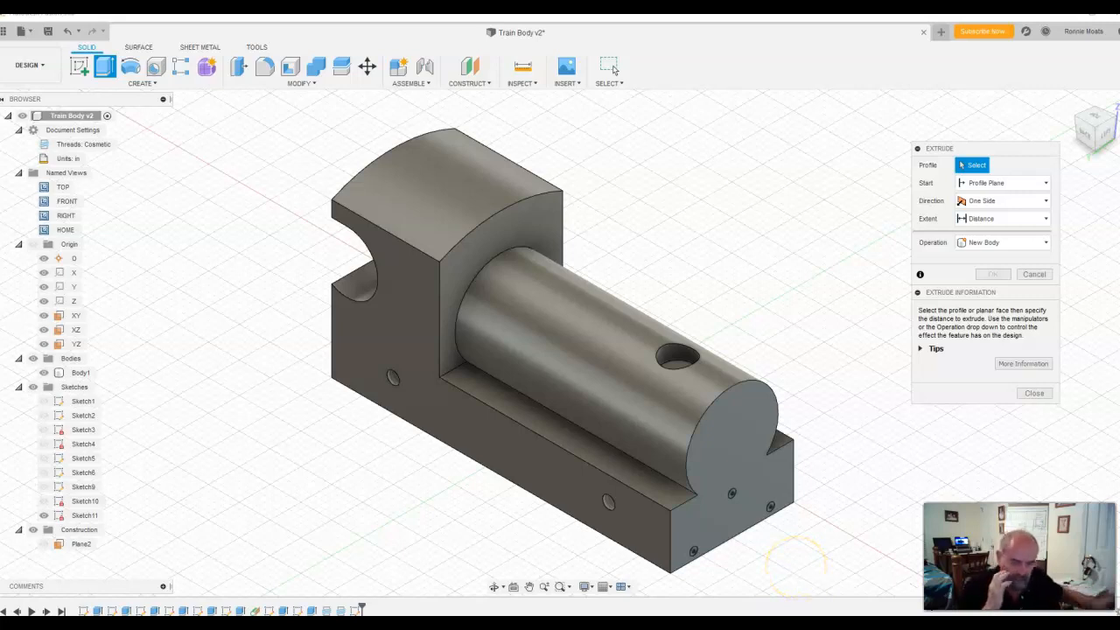
scroll(800, 550, "down", 2)
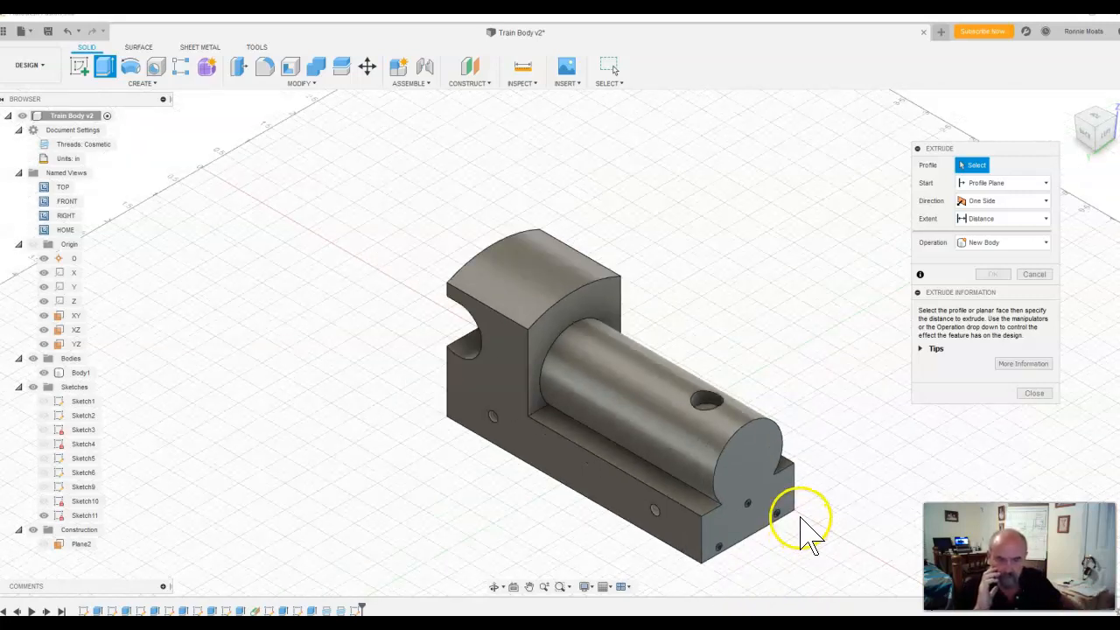
scroll(800, 519, "up", 6)
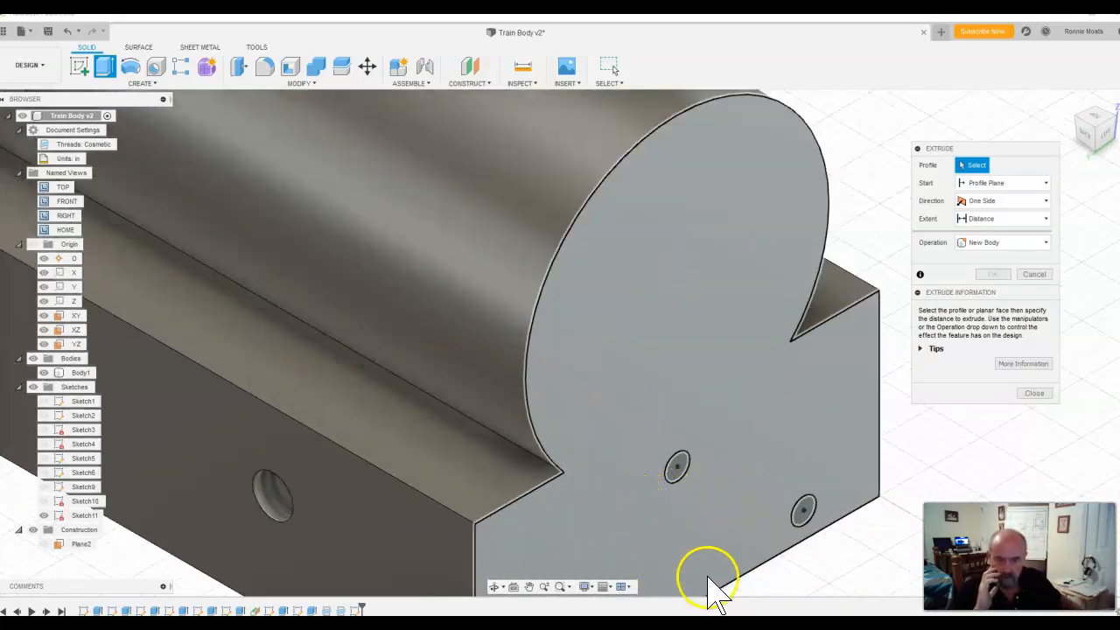
middle_click_drag(826, 521, 797, 342)
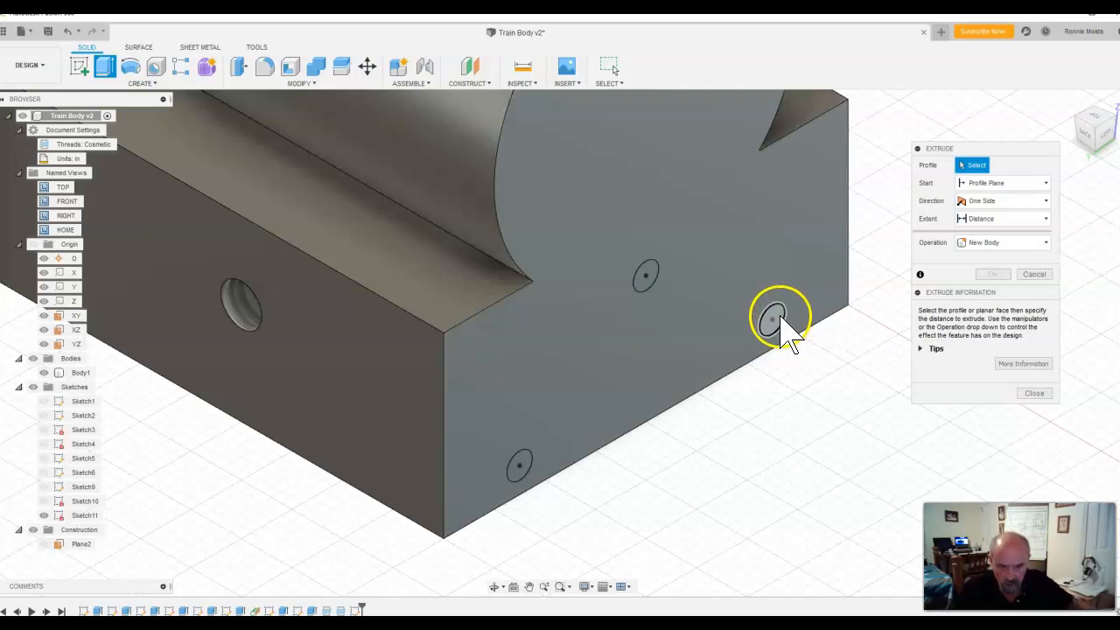
left_click(778, 321)
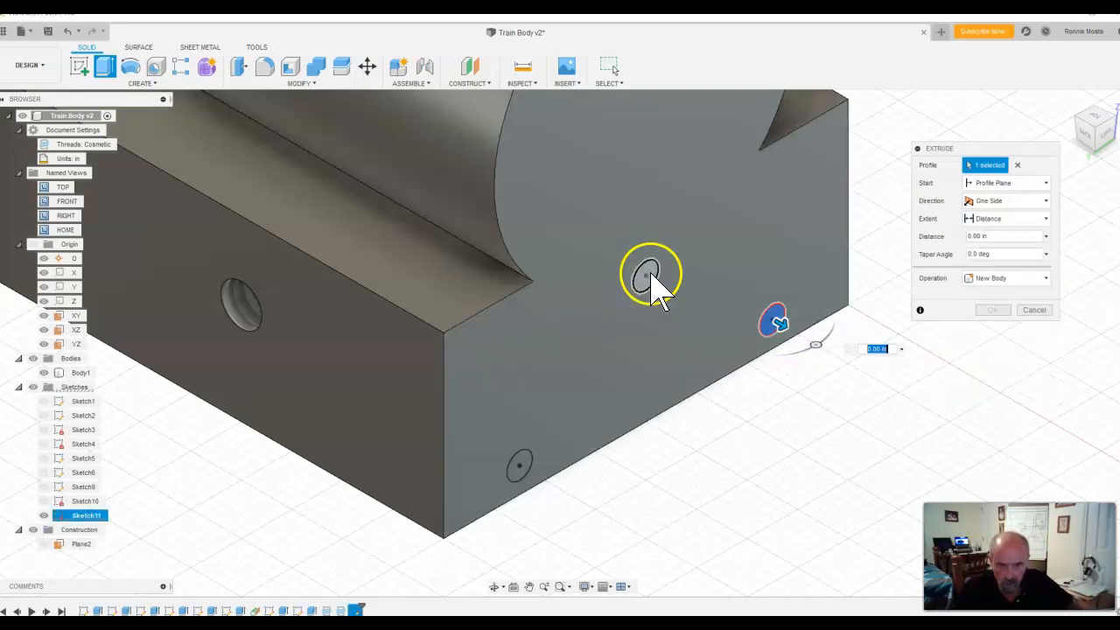
left_click(651, 279)
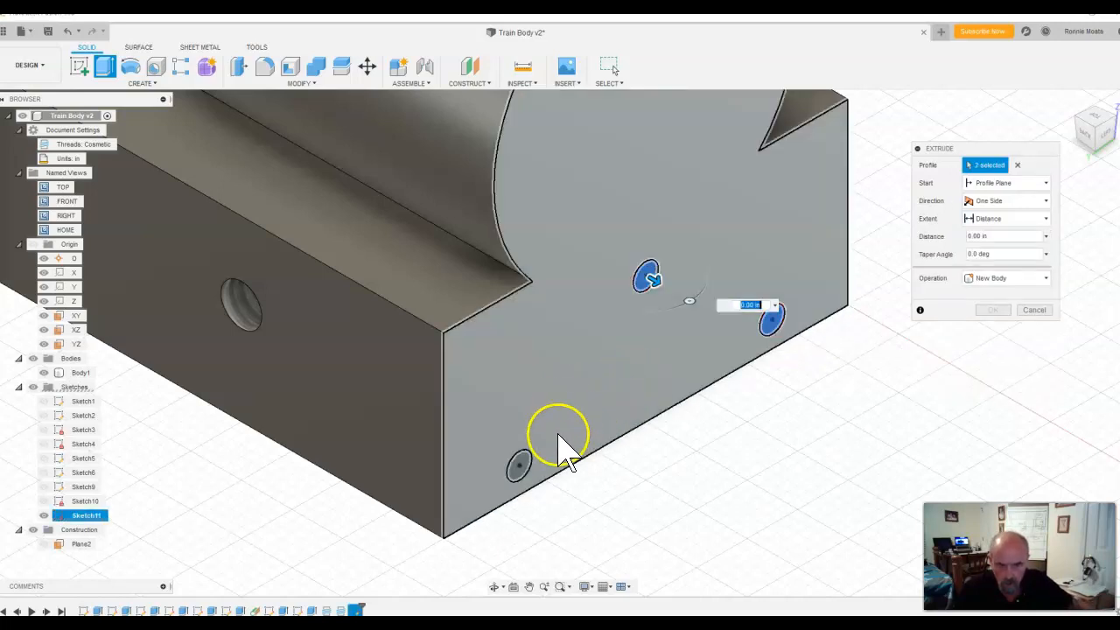
left_click(523, 465)
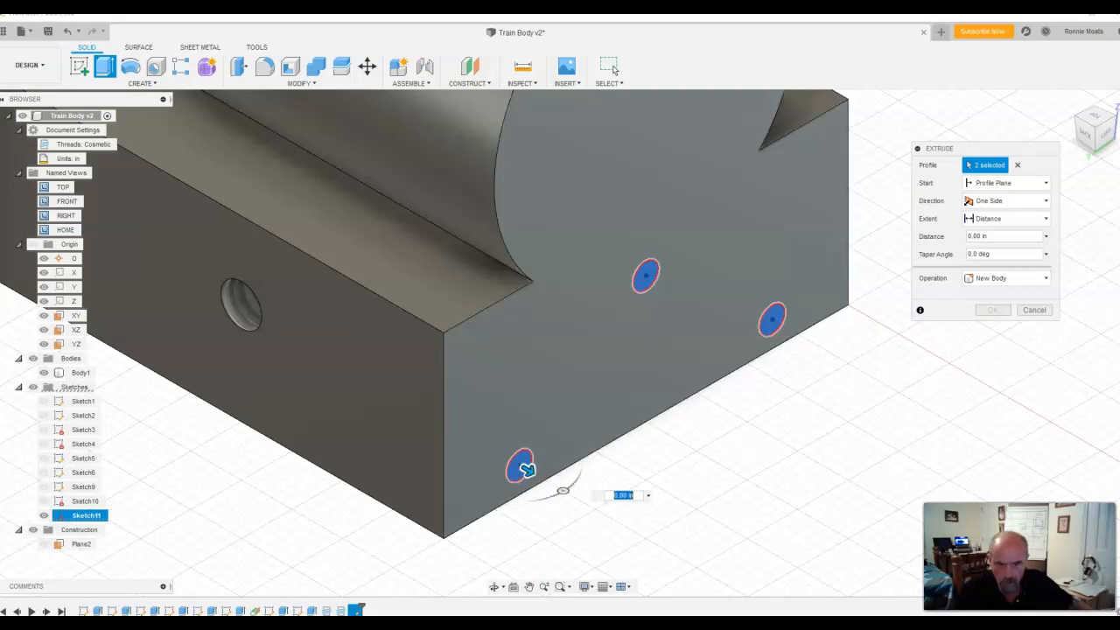
left_click(1044, 278)
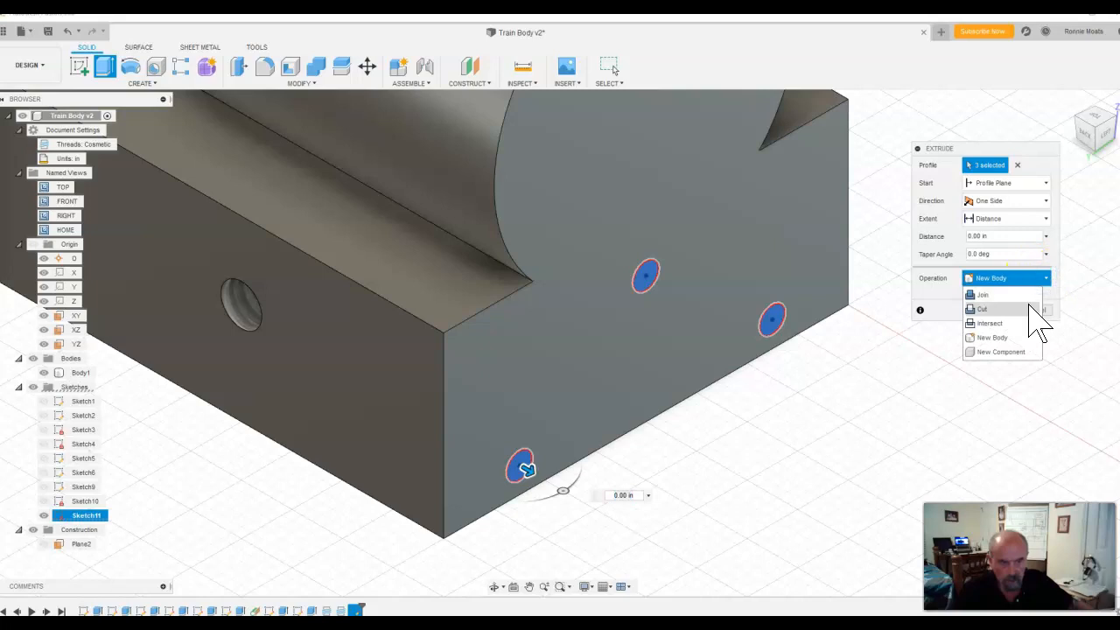
left_click(1030, 307)
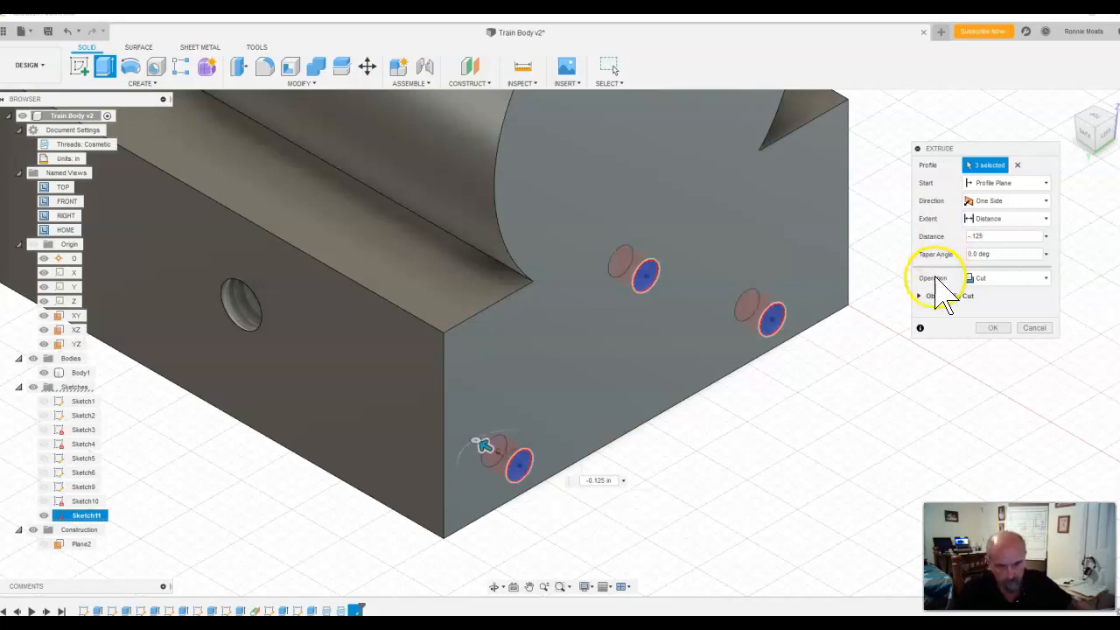
left_click(996, 329)
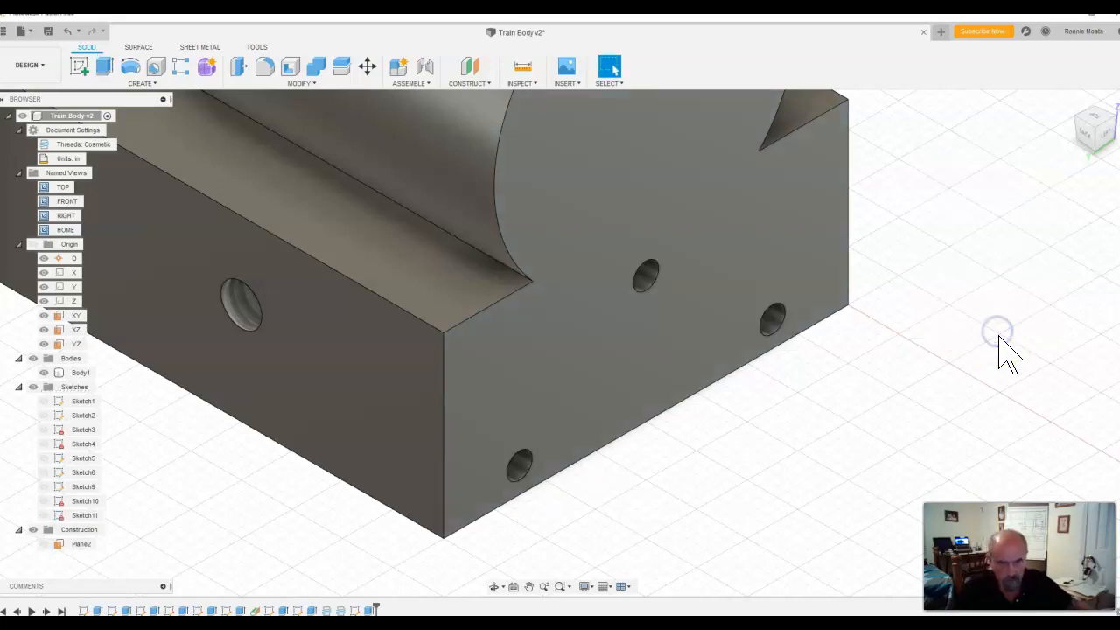
Step: Review the part from both ends and check the next drawing page, Slide3.JPG, for the edge-rounding requirement
left_click(1069, 105)
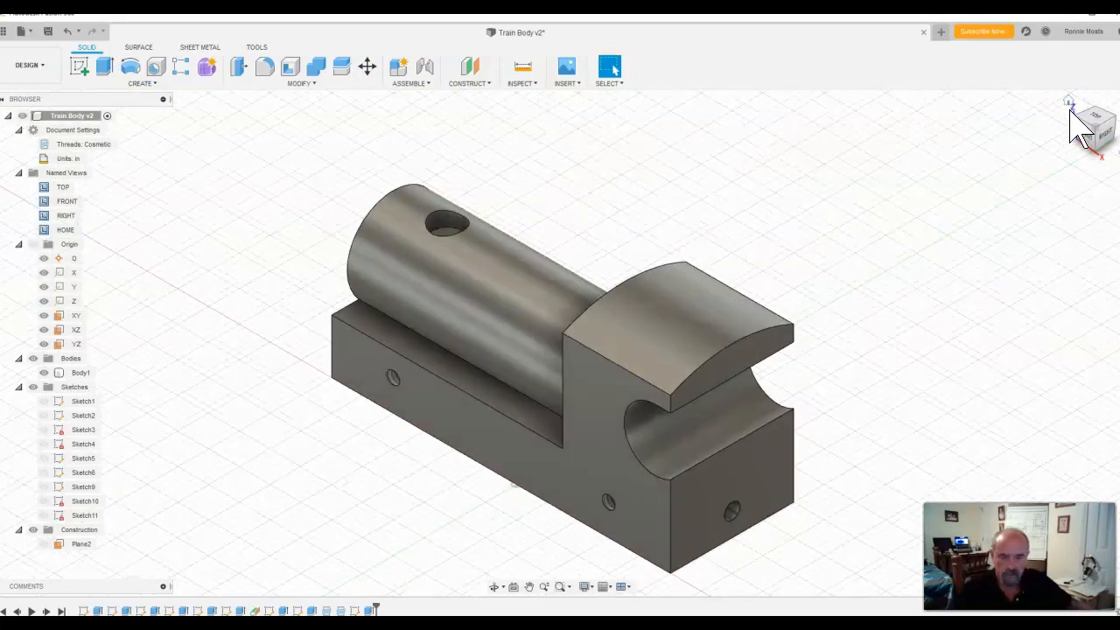
left_click(1096, 111)
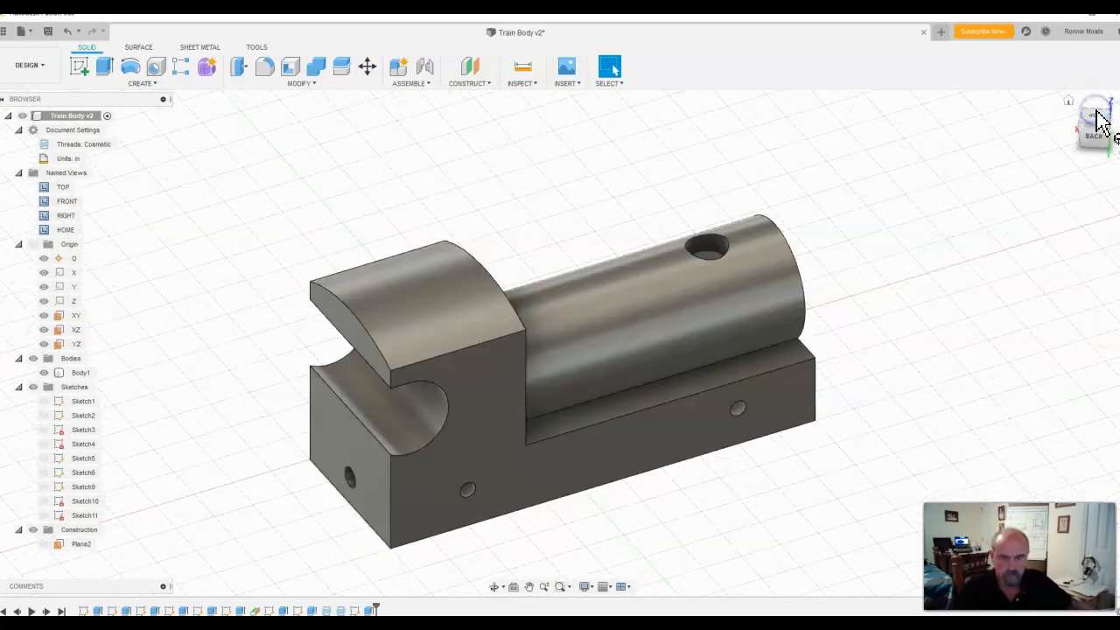
left_click(698, 552)
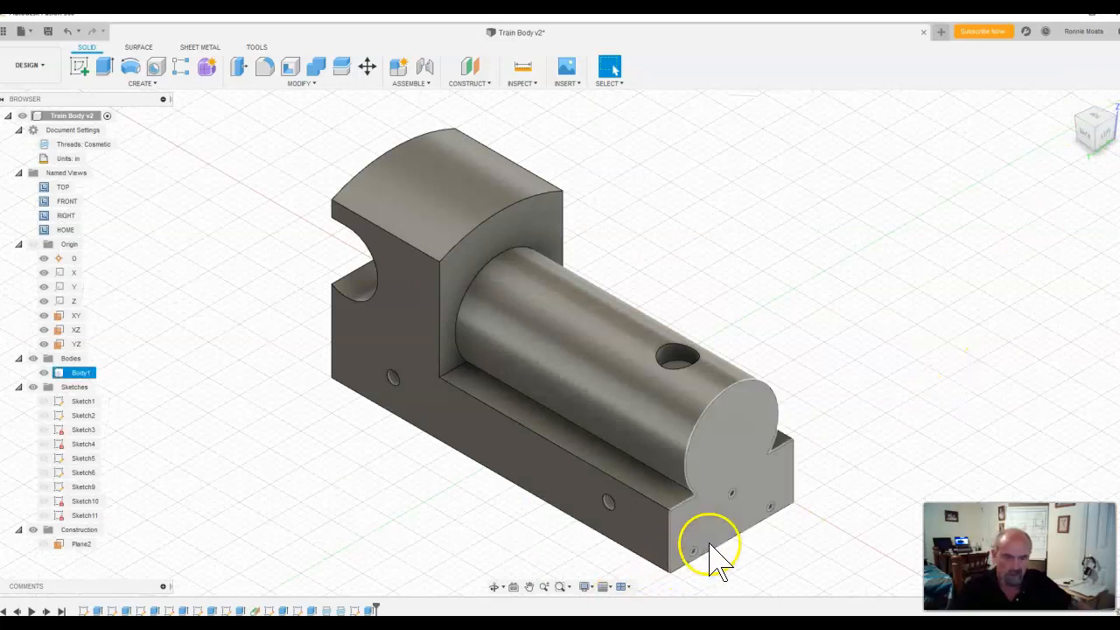
left_click(831, 546)
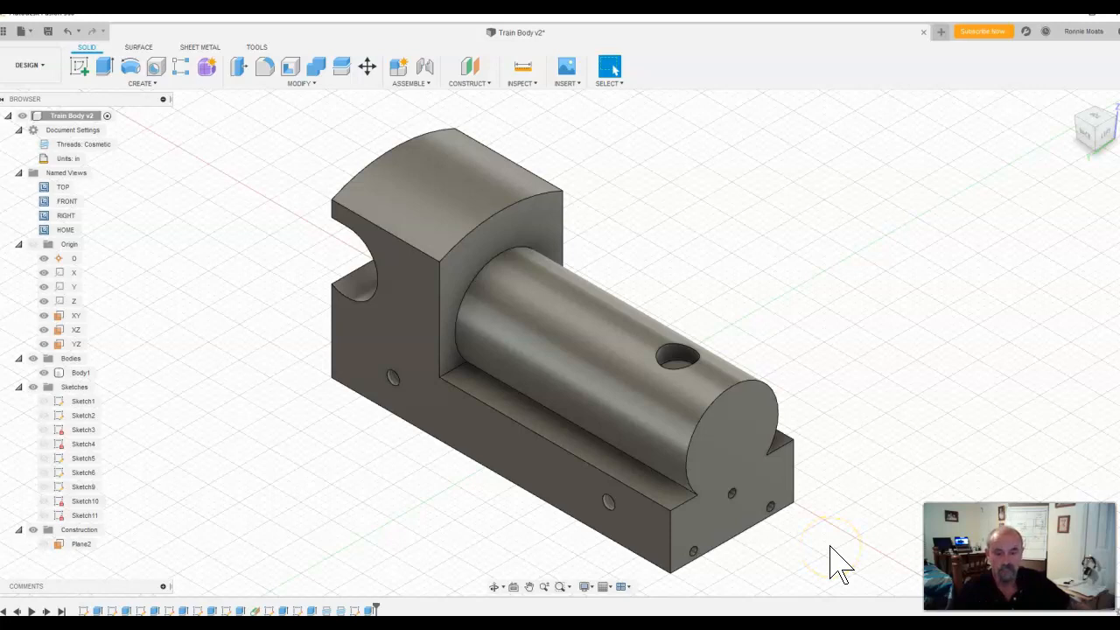
left_click(652, 538)
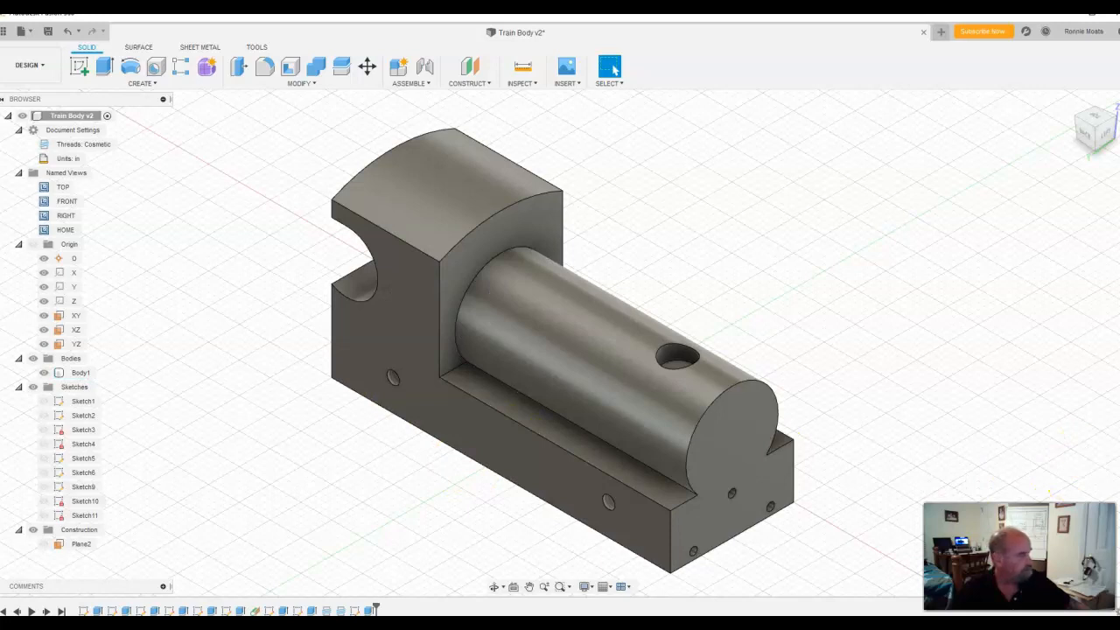
left_click_drag(1119, 34, 686, 31)
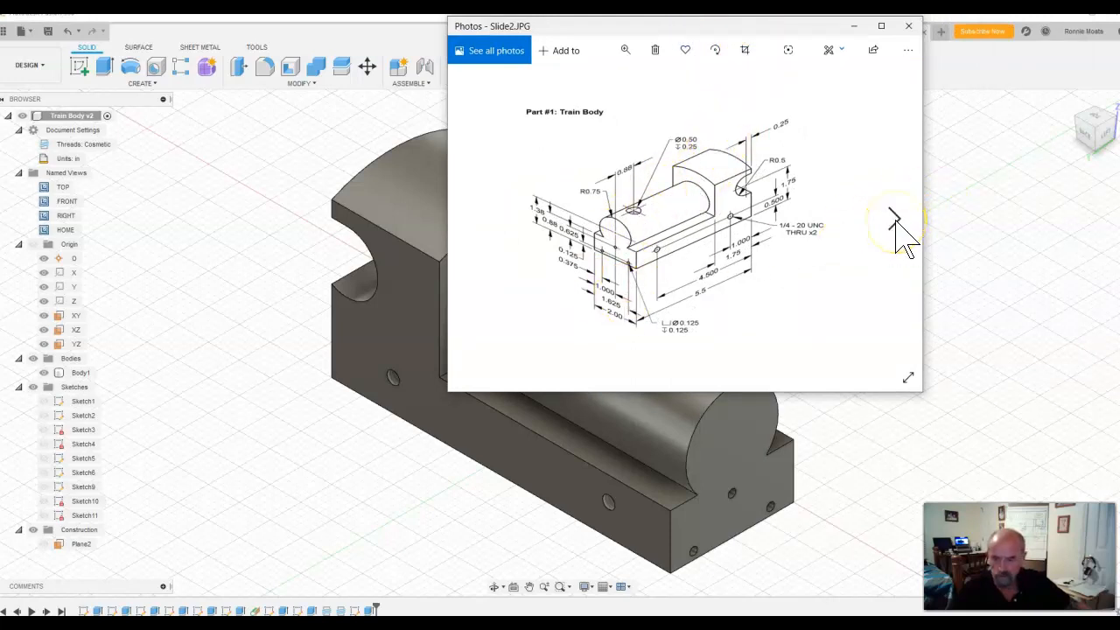
left_click(895, 220)
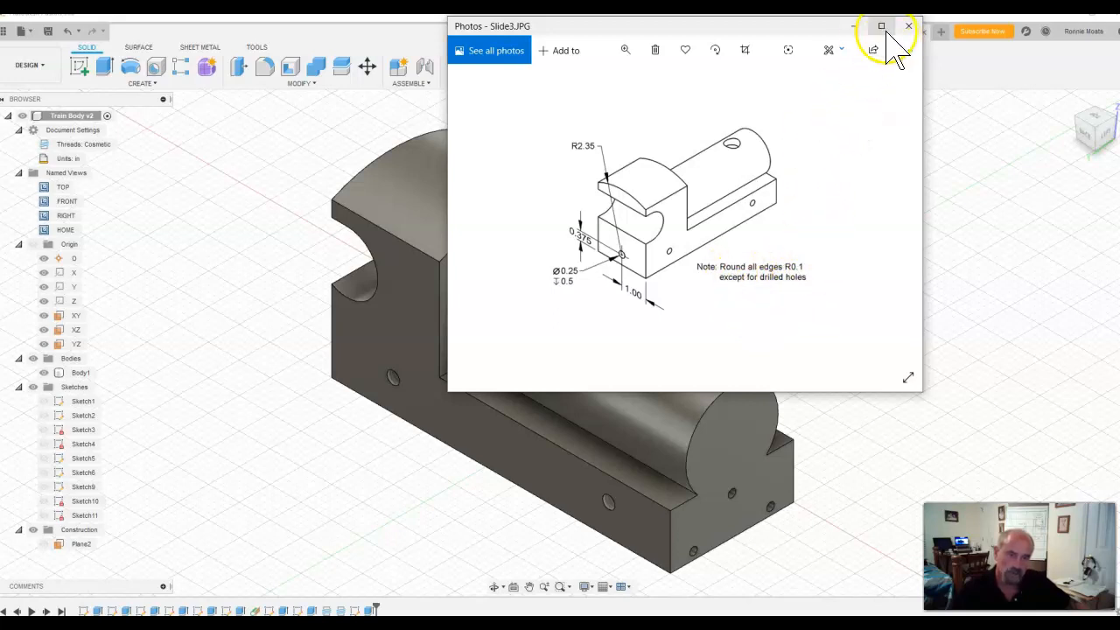
left_click(854, 26)
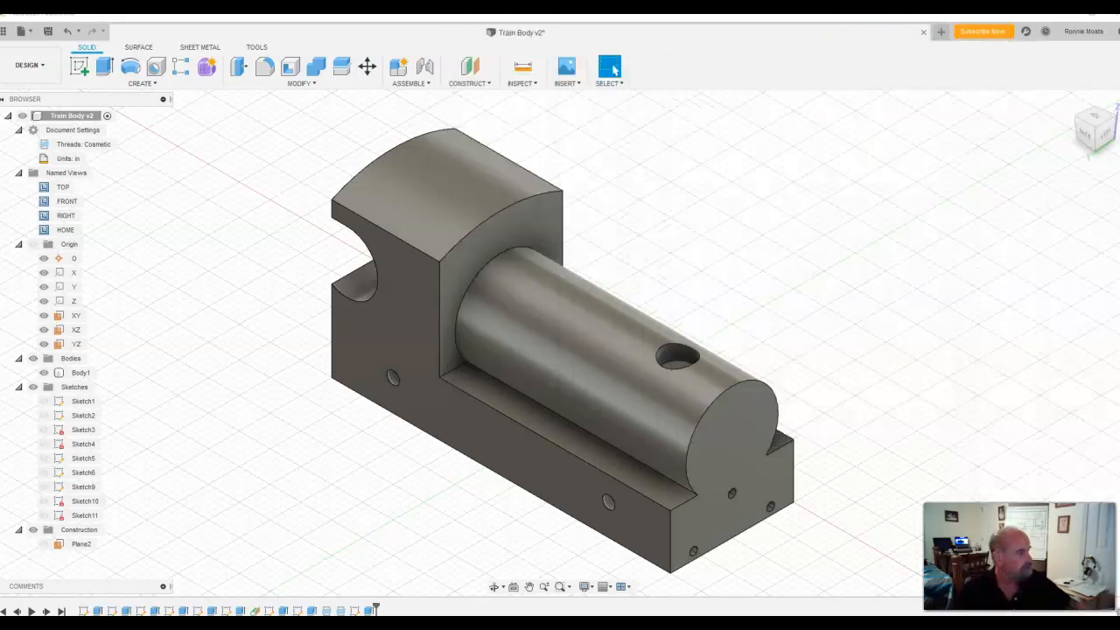
Step: Fillet the cylinder's curved end edge with a constant radius of 0.1 in
left_click(265, 64)
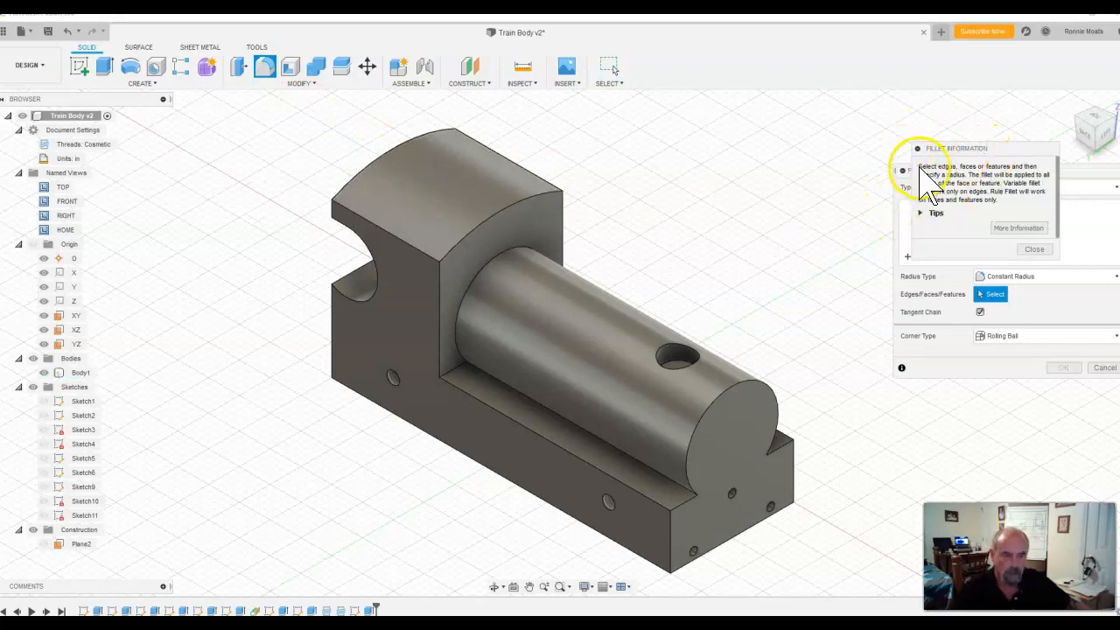
left_click(1035, 250)
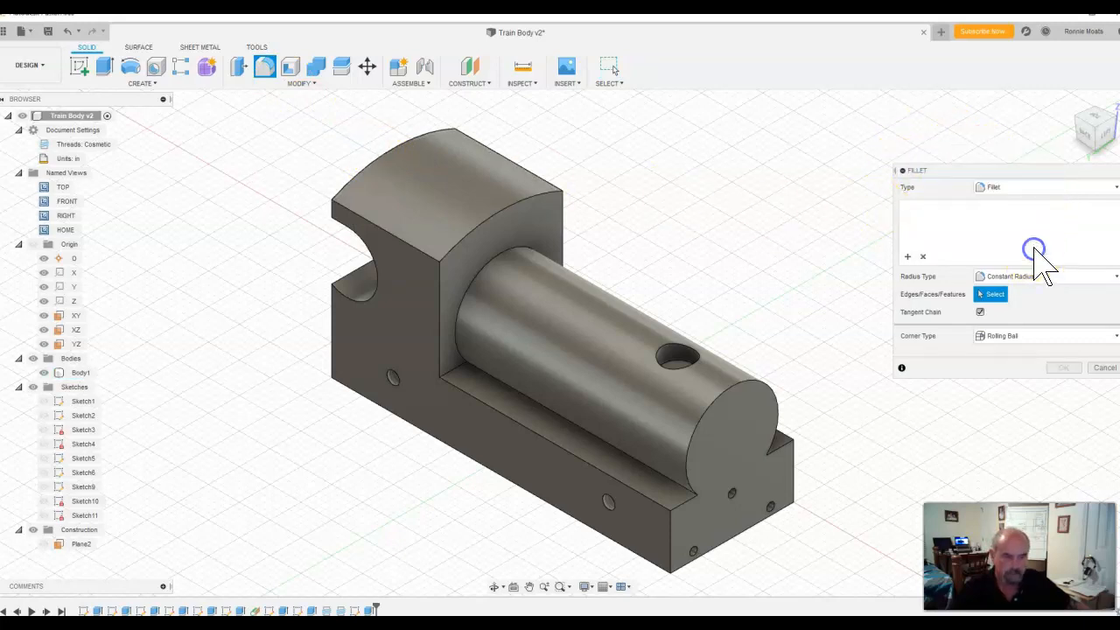
left_click_drag(1002, 171, 926, 100)
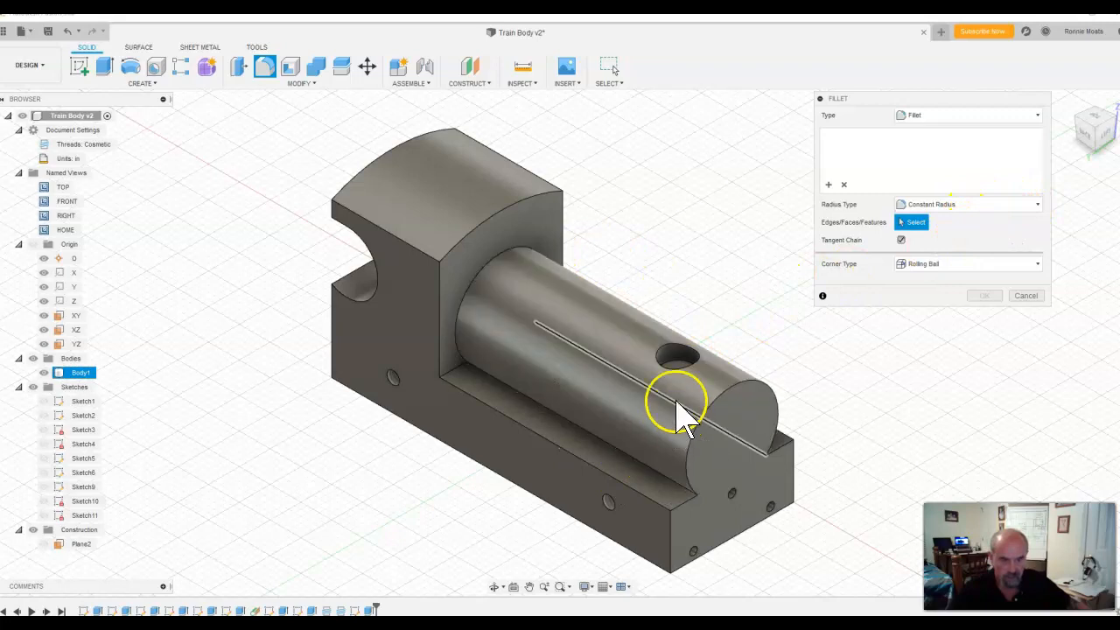
left_click(729, 401)
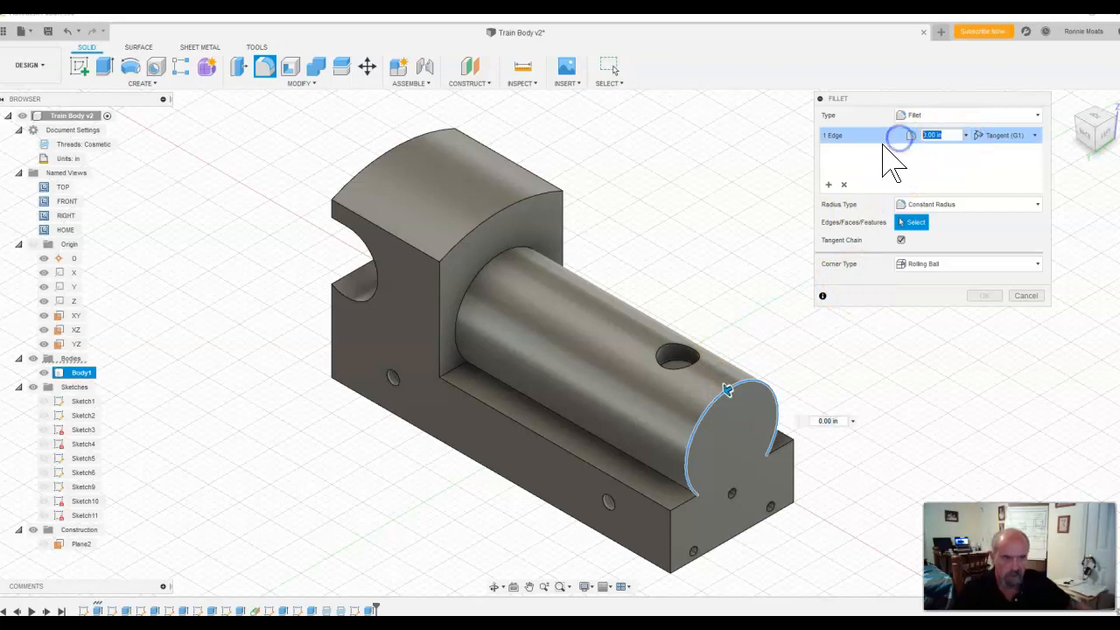
left_click(833, 420)
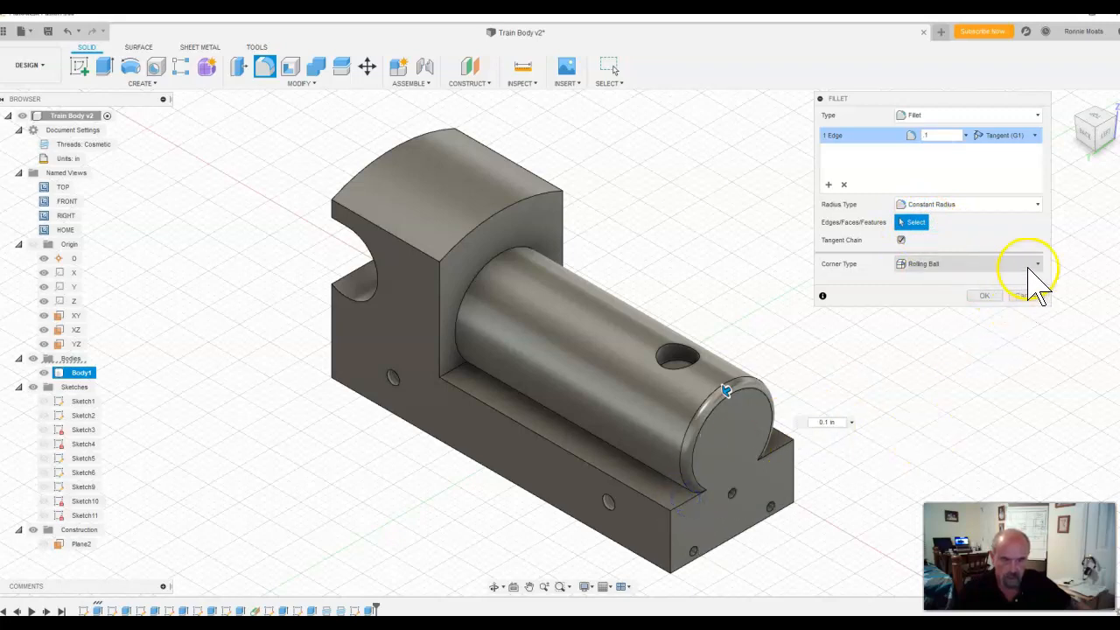
left_click(992, 296)
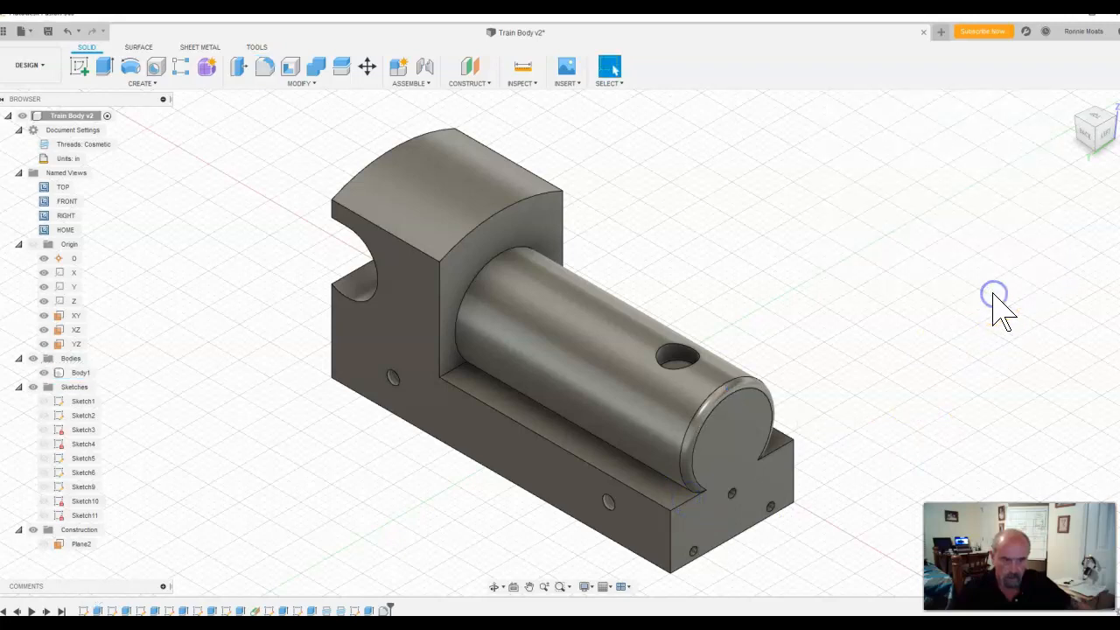
Step: Start another fillet and select the base's two short top edges, near long top edge and both vertical edges at the cylinder end
left_click(266, 68)
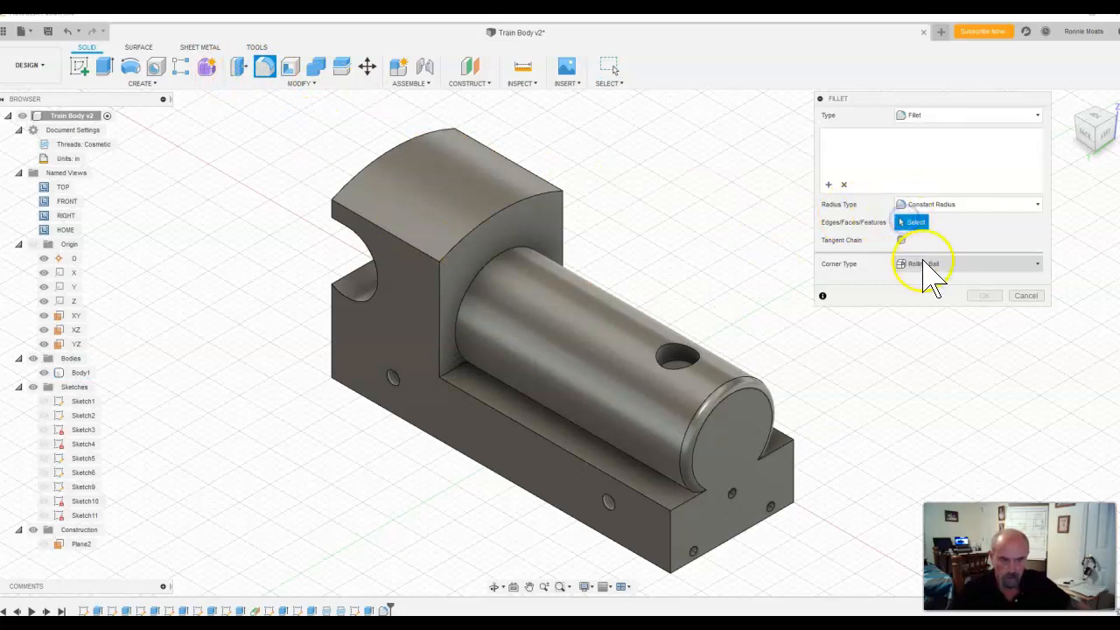
left_click(690, 501)
left_click(777, 453)
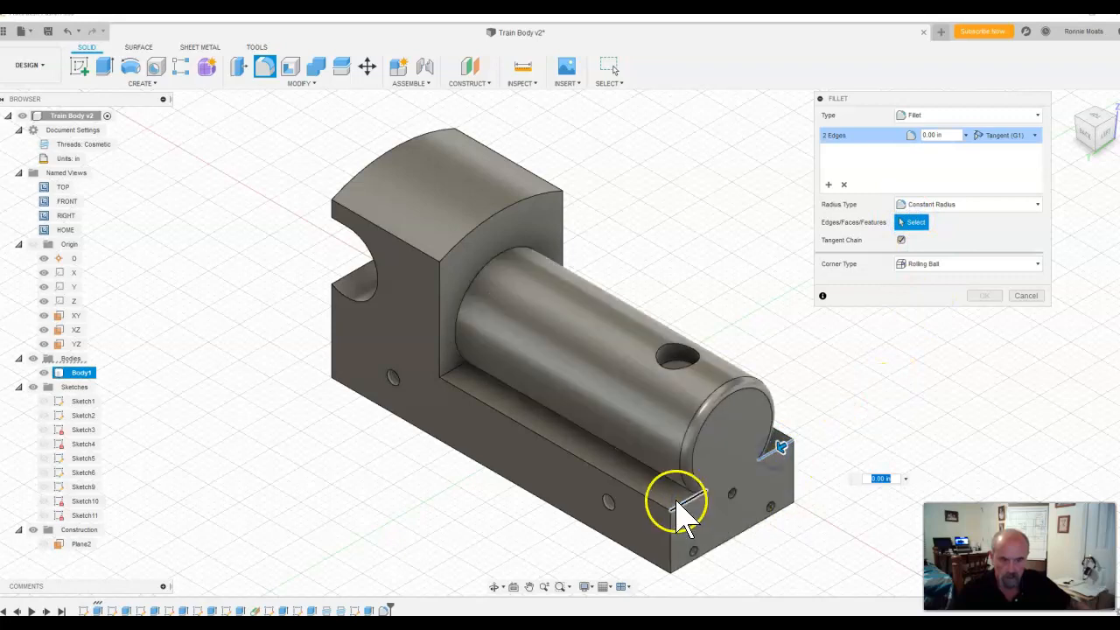
left_click(650, 500)
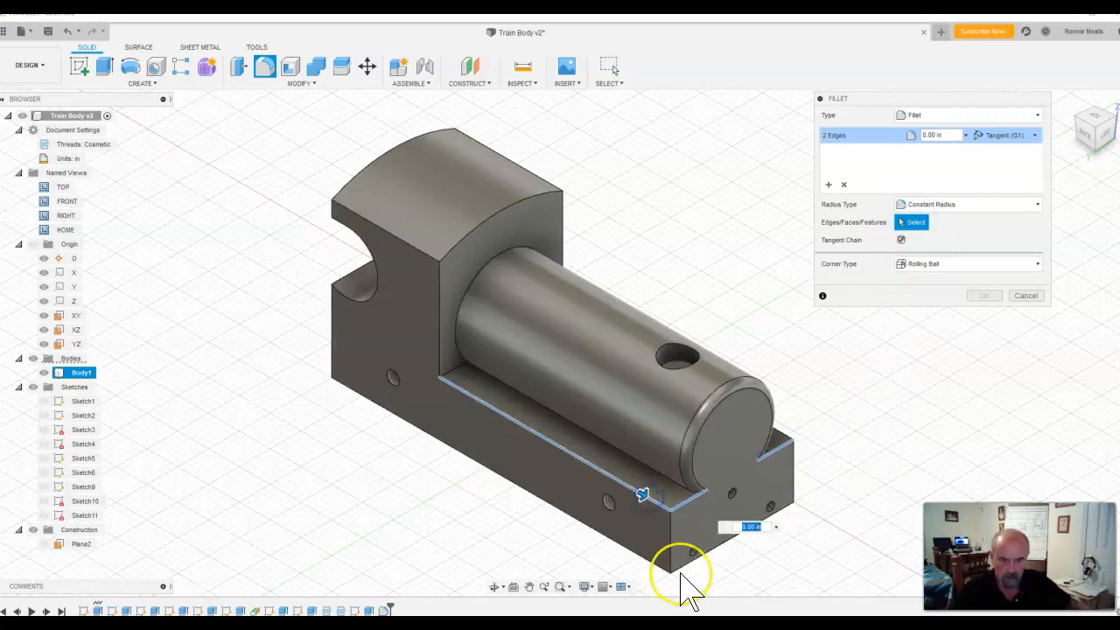
left_click(671, 539)
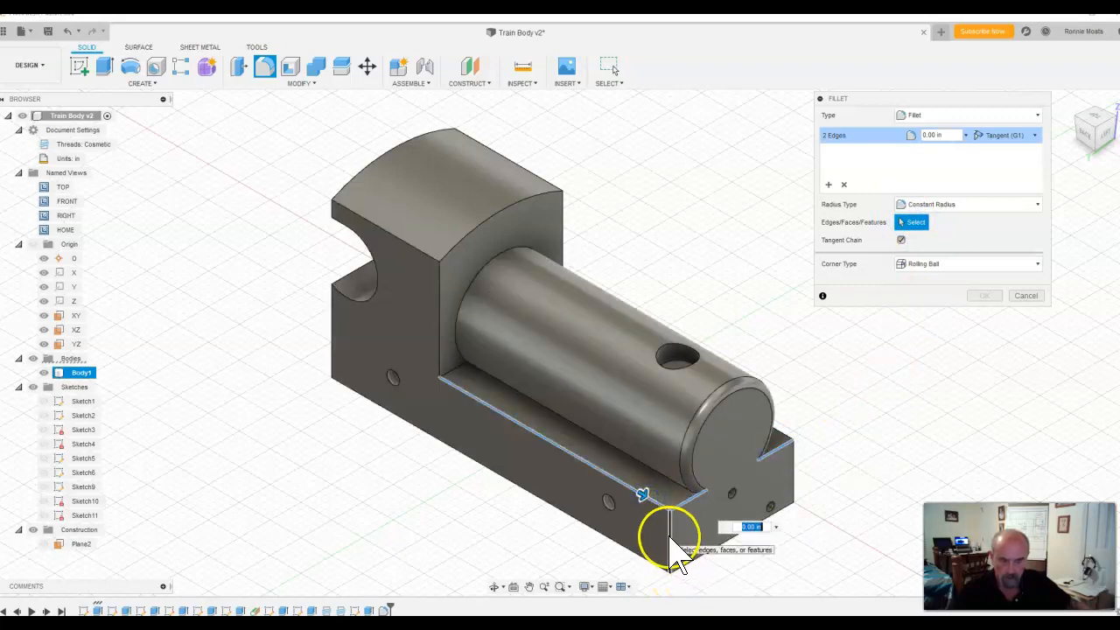
left_click(600, 531)
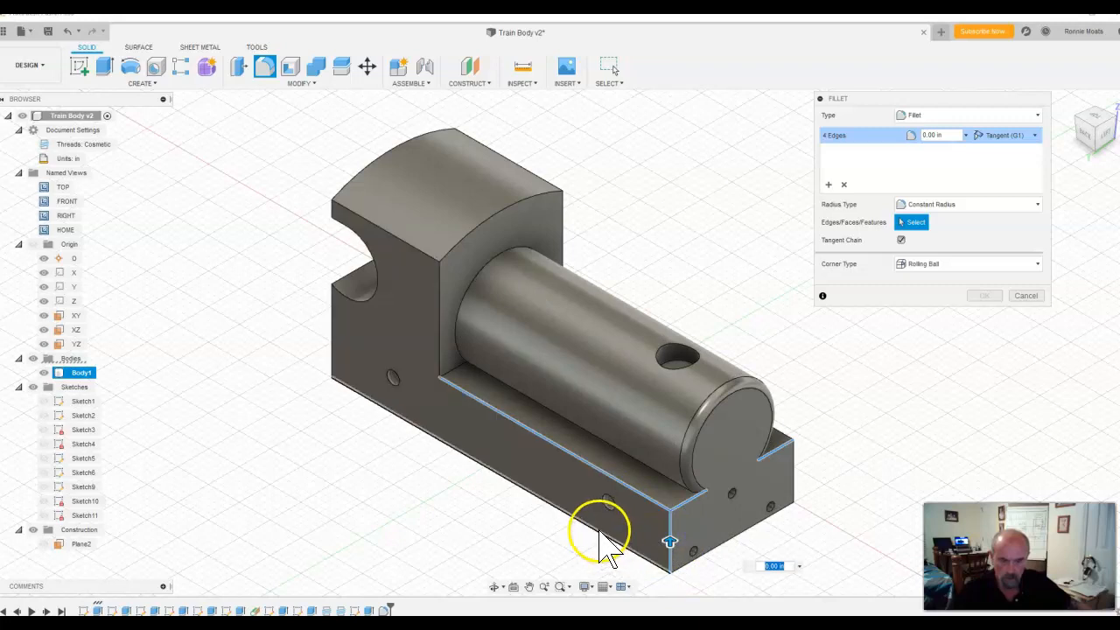
left_click(793, 477)
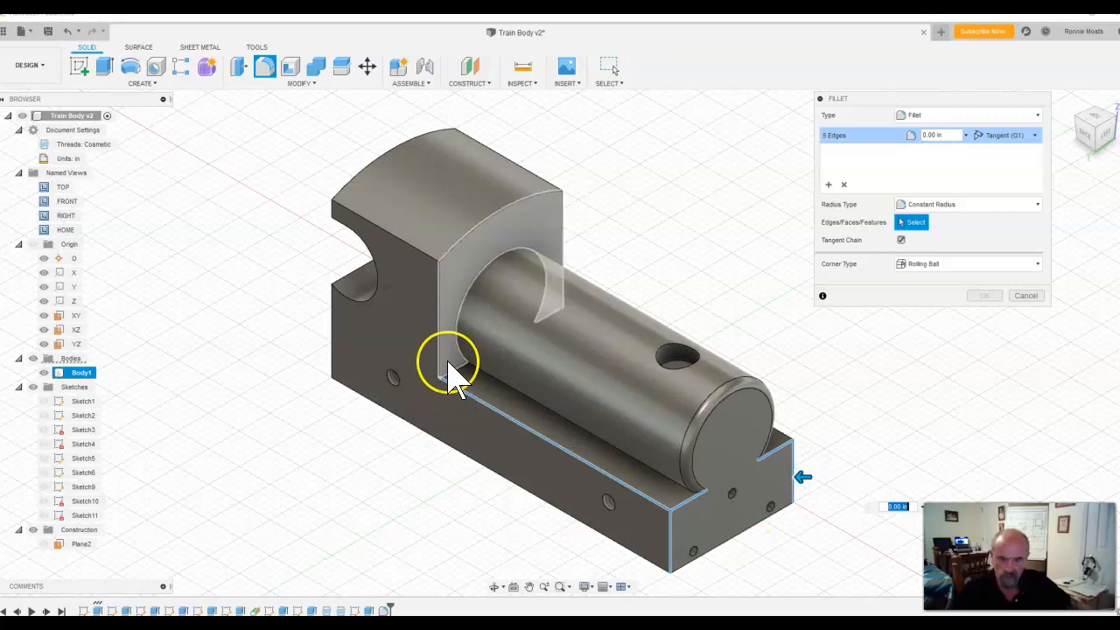
left_click(444, 367)
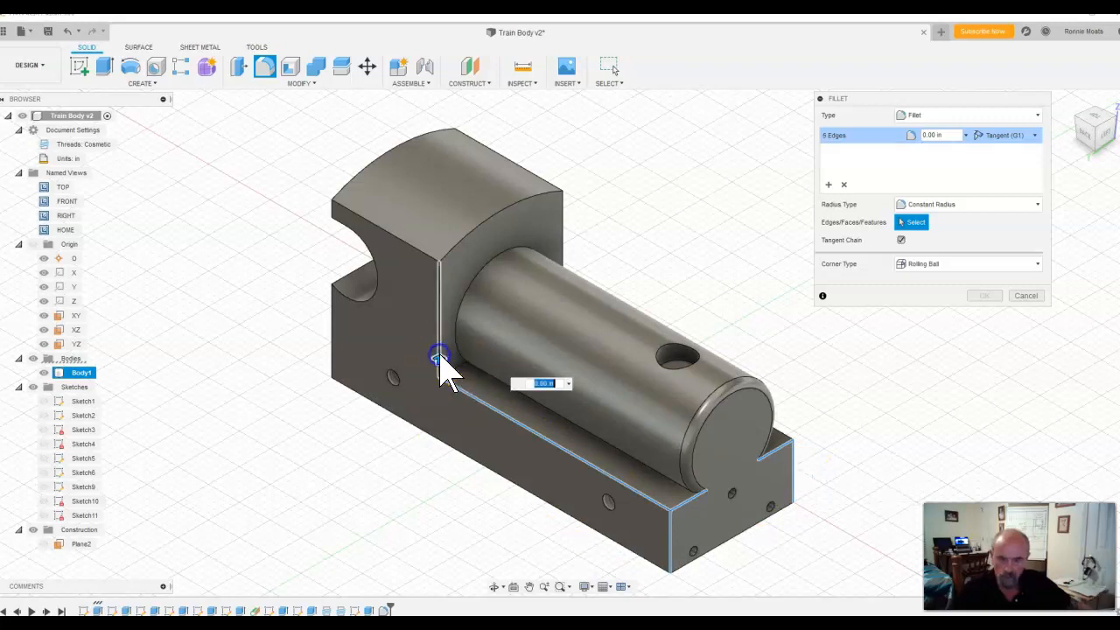
left_click(486, 221)
left_click(560, 185)
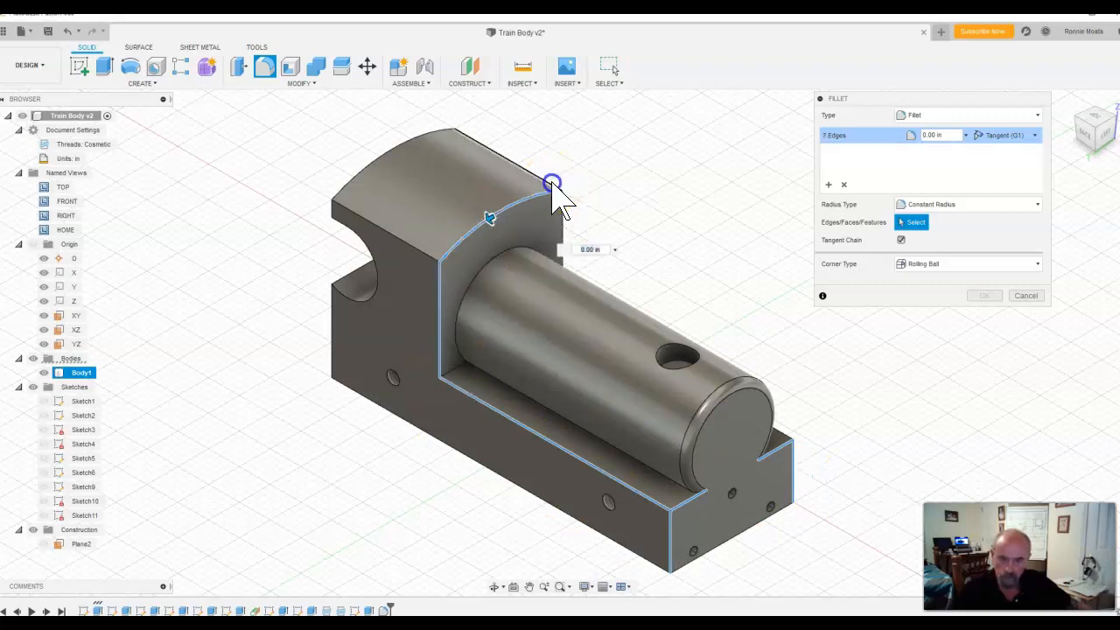
left_click(386, 236)
left_click(371, 172)
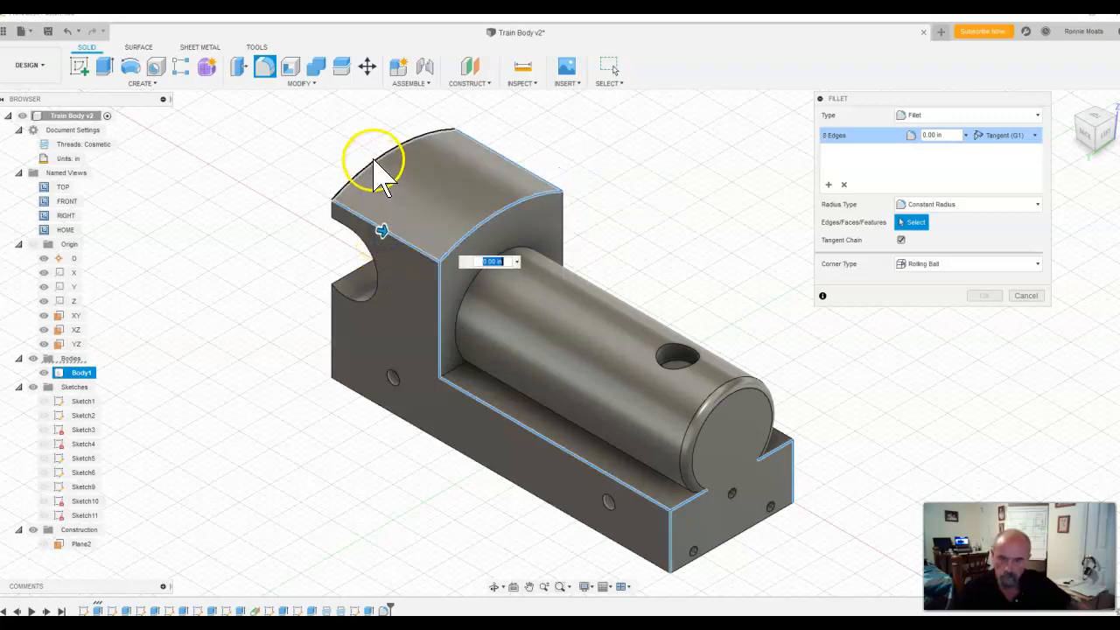
left_click(363, 215)
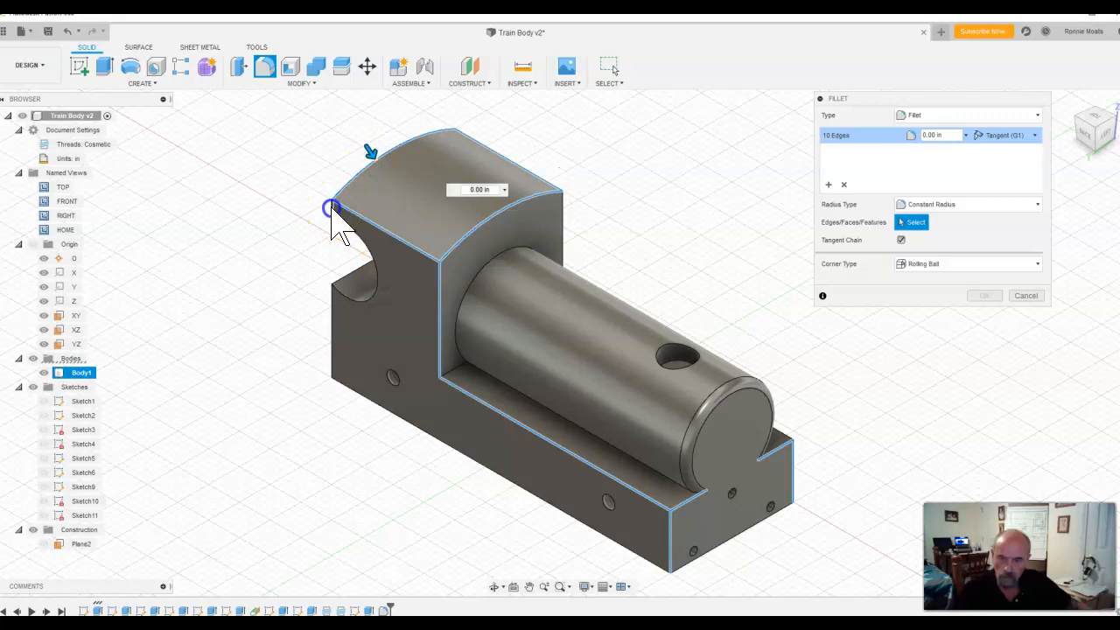
left_click(350, 236)
left_click(347, 228)
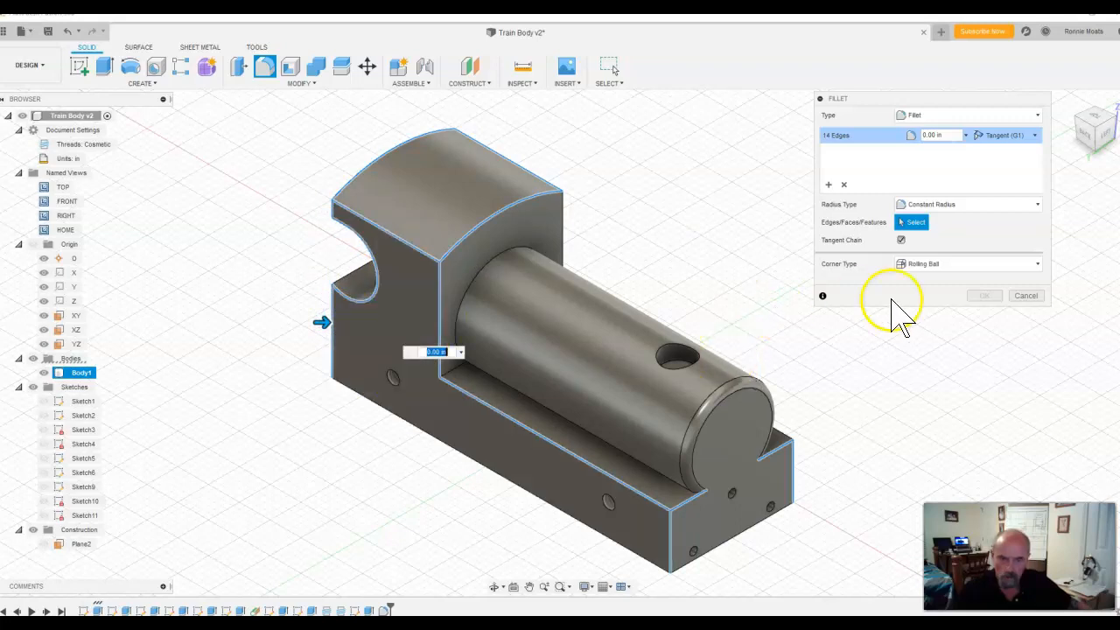
left_click(1100, 119)
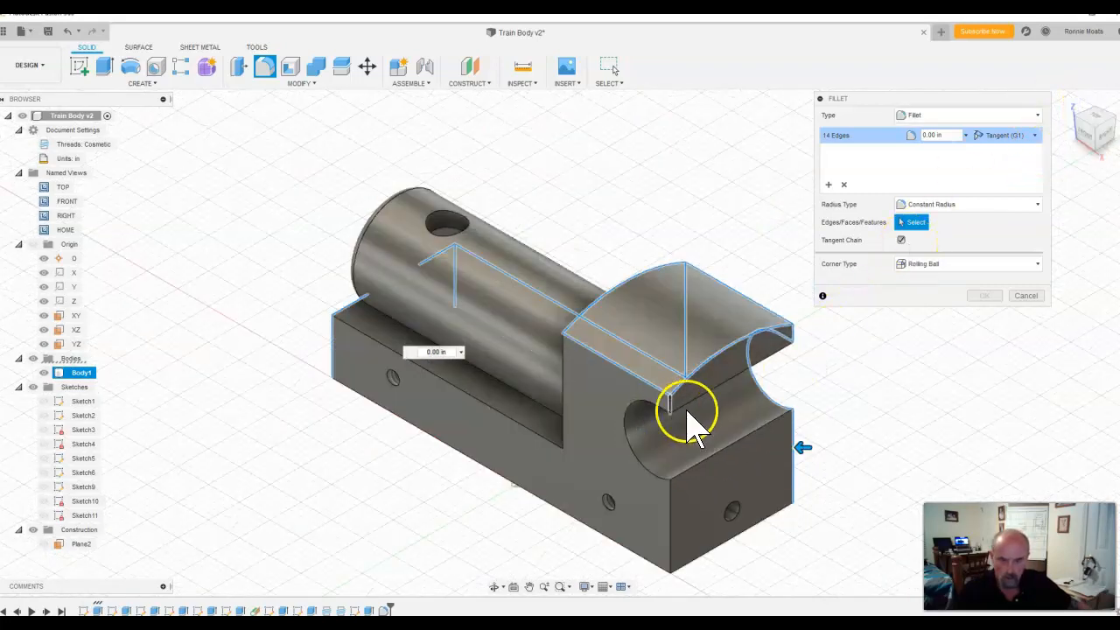
left_click(670, 413)
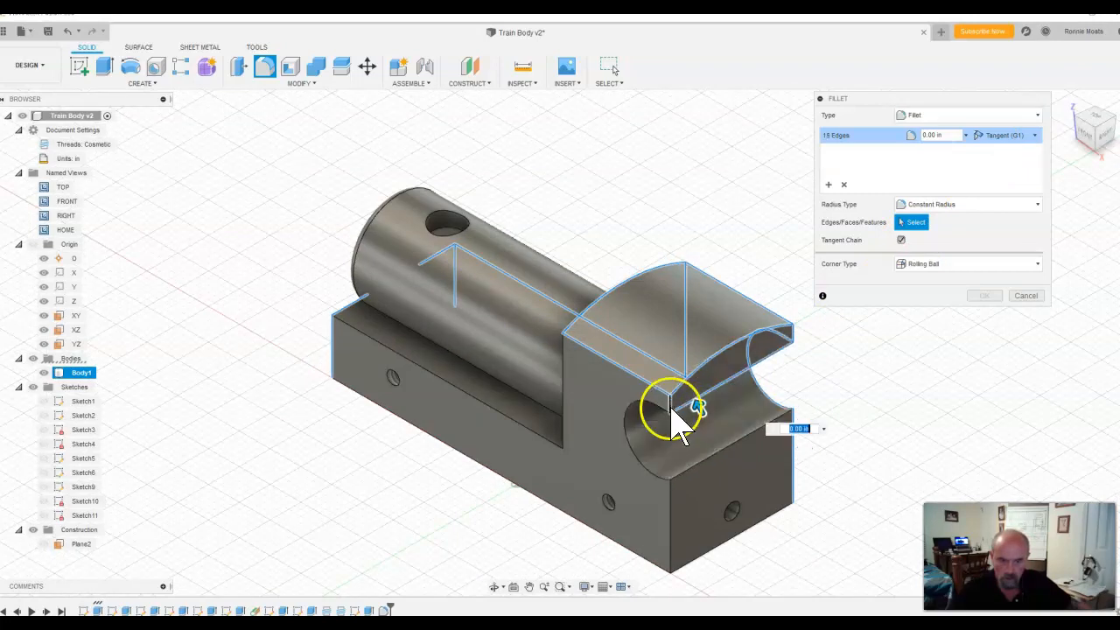
left_click(651, 405)
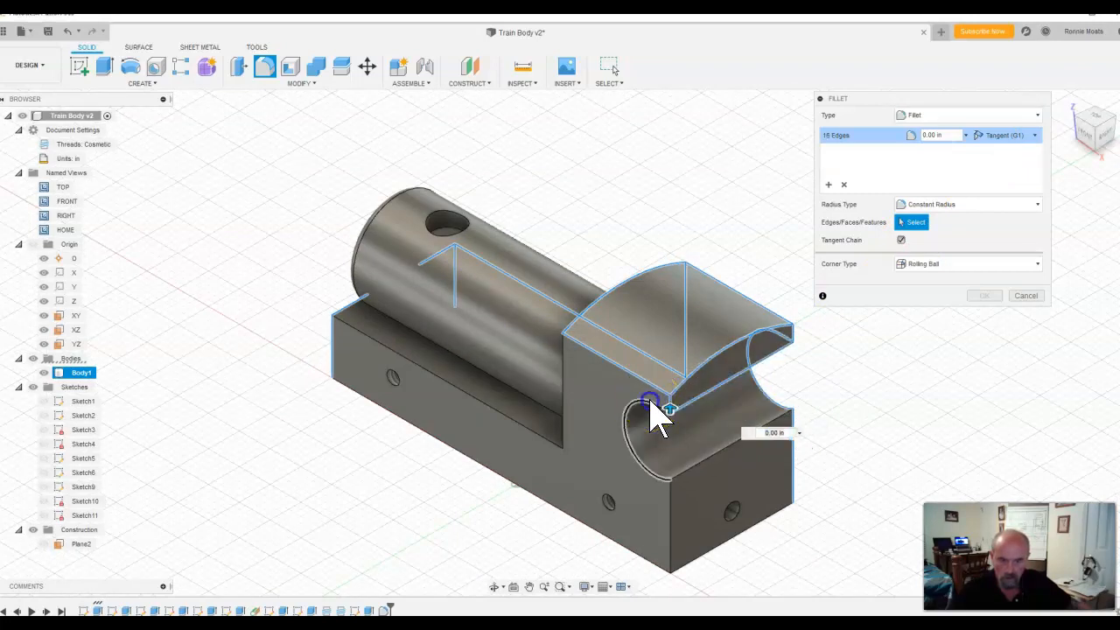
left_click(661, 407)
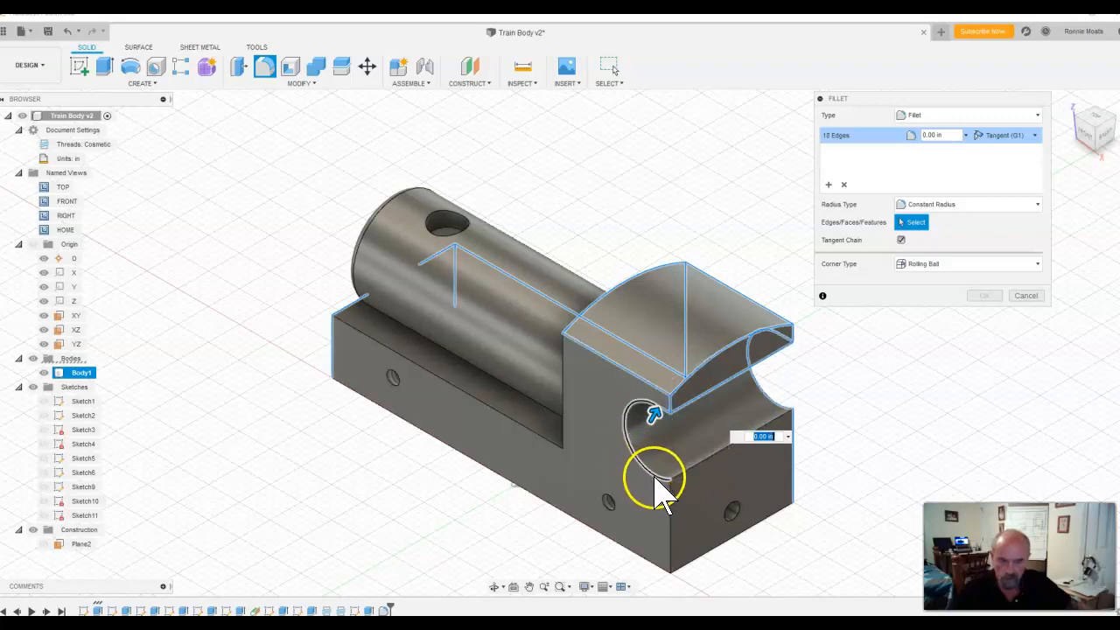
left_click(730, 446)
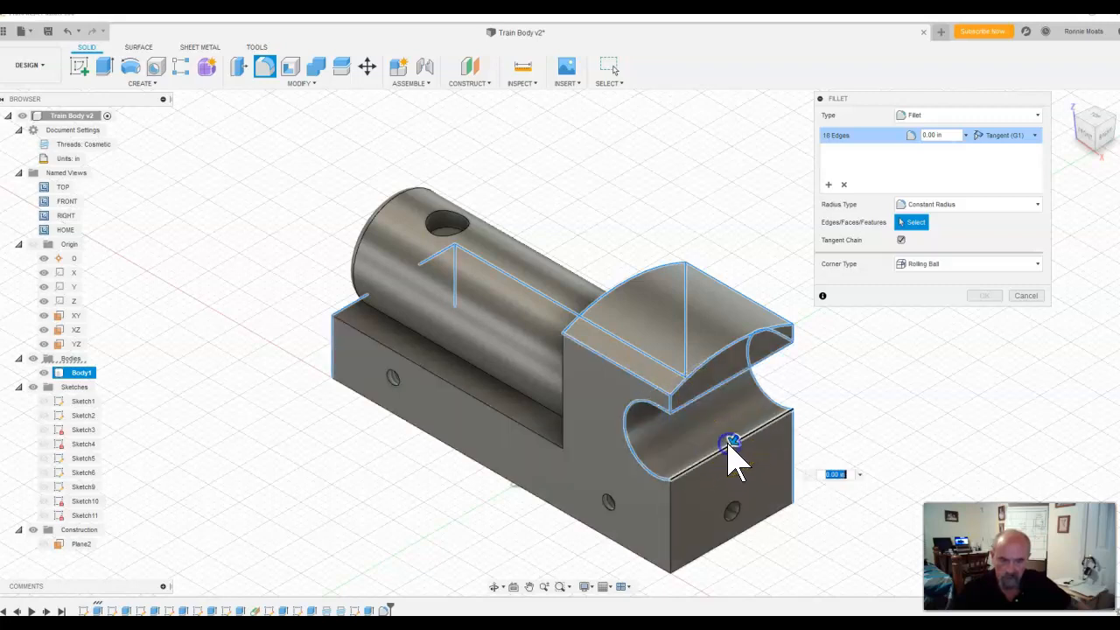
left_click(670, 526)
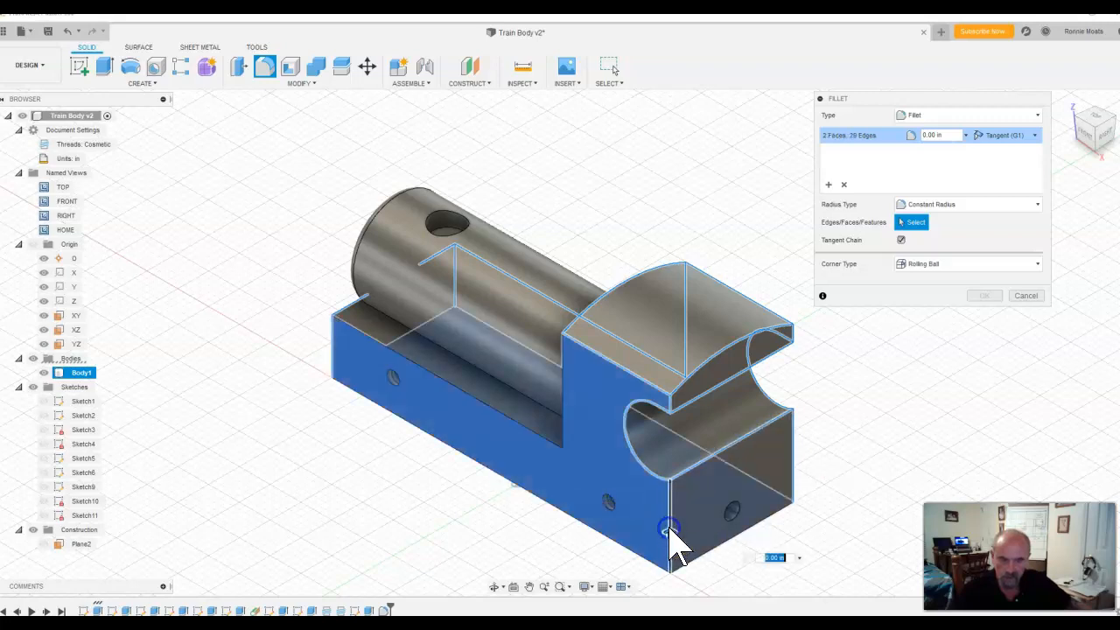
left_click(563, 401)
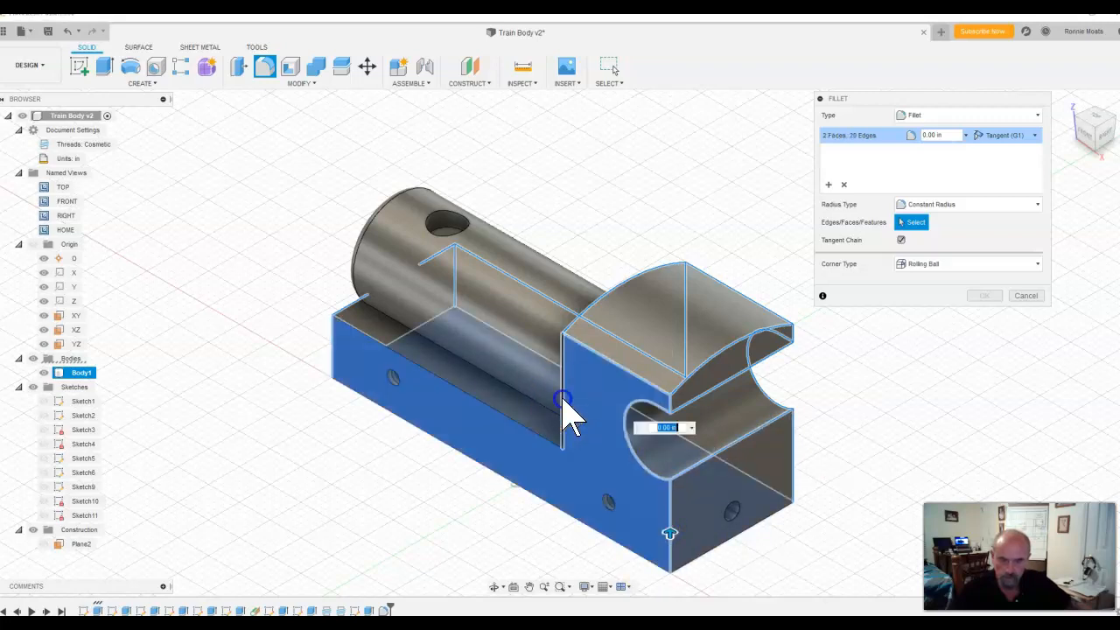
left_click(525, 432)
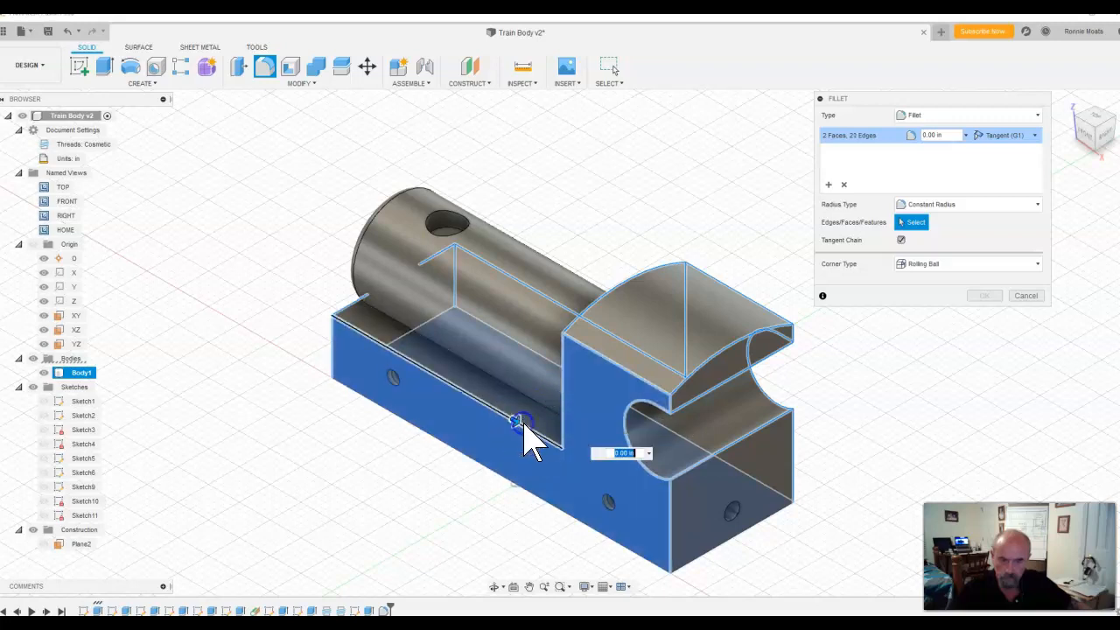
left_click(713, 394)
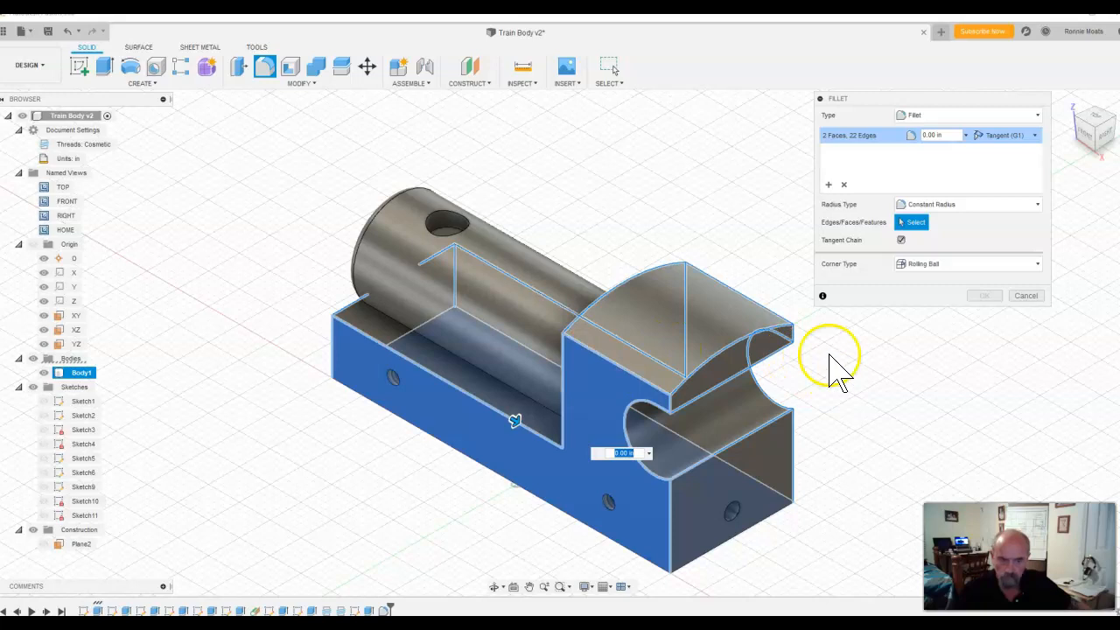
left_click(604, 381)
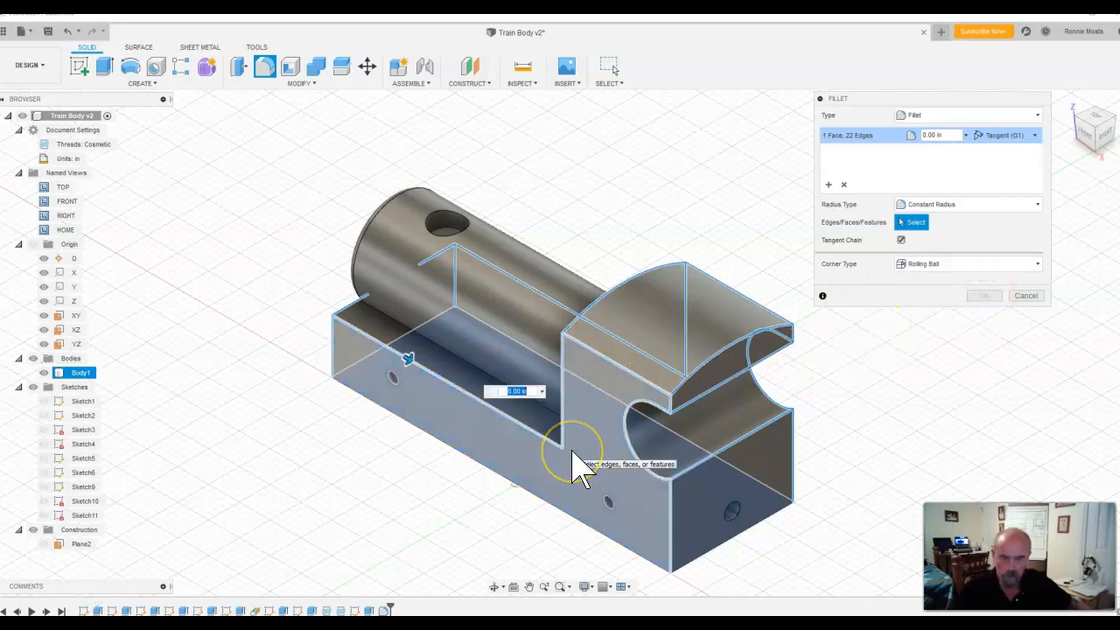
key("Escape")
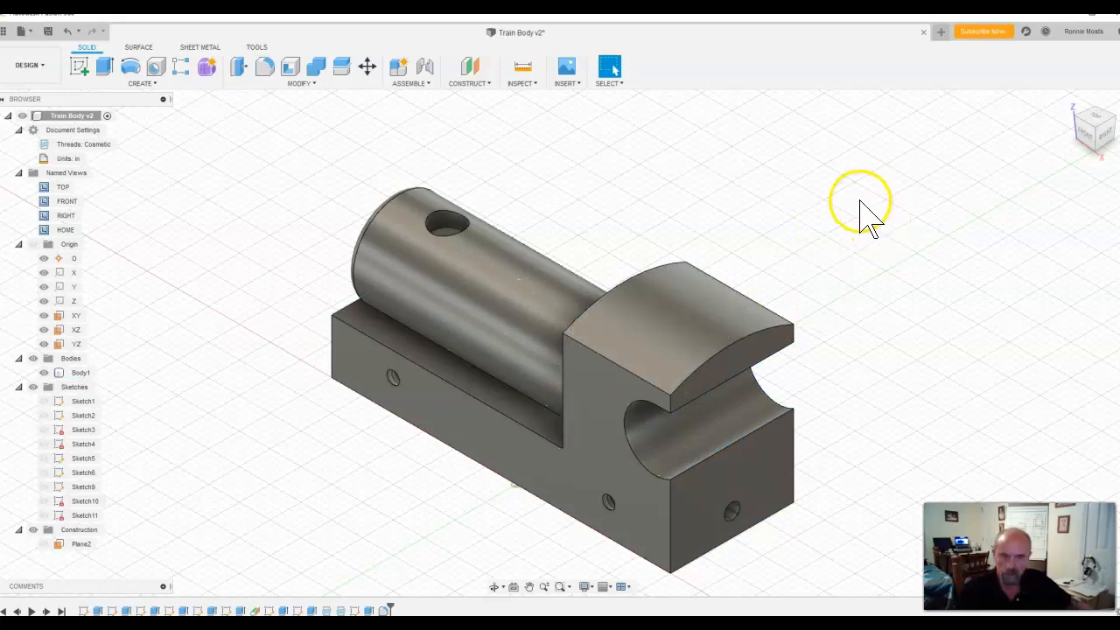
left_click(265, 70)
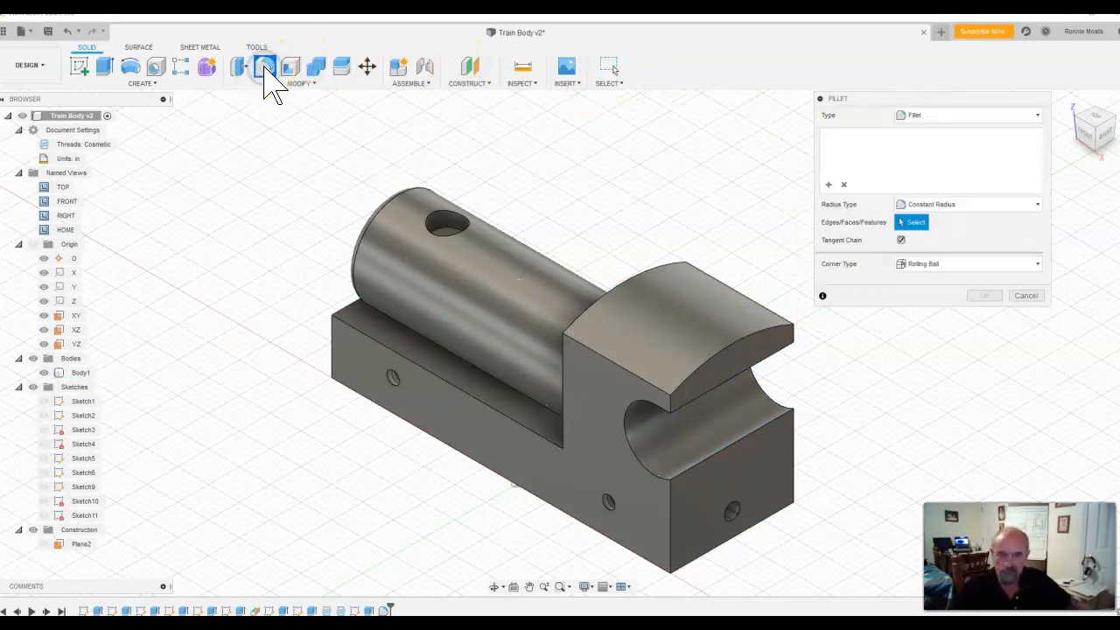
left_click(602, 307)
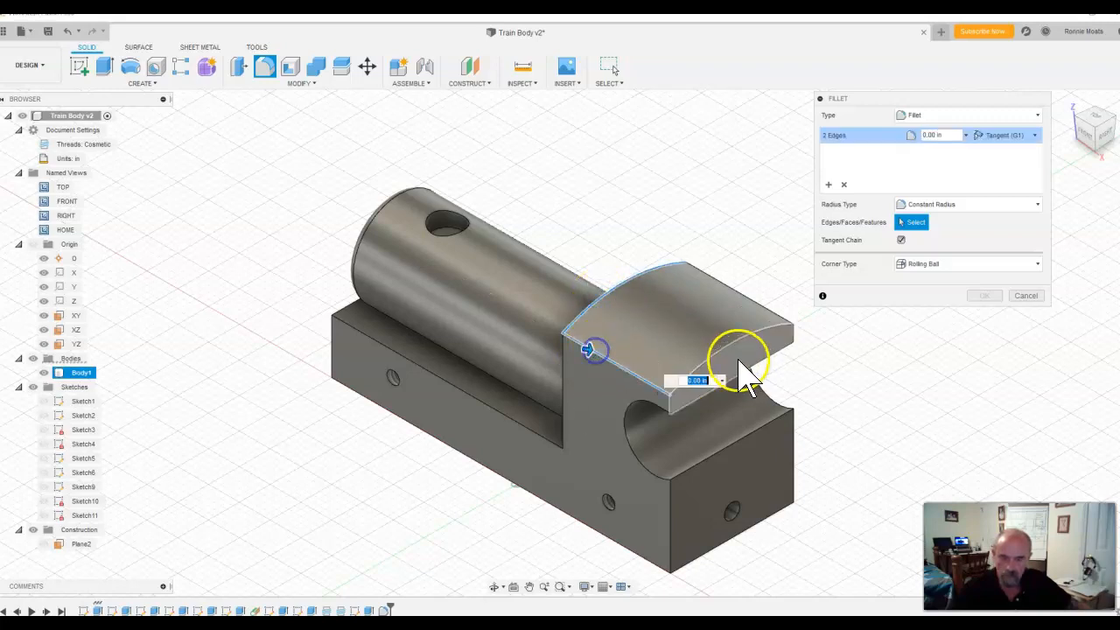
left_click(755, 348)
left_click(754, 302)
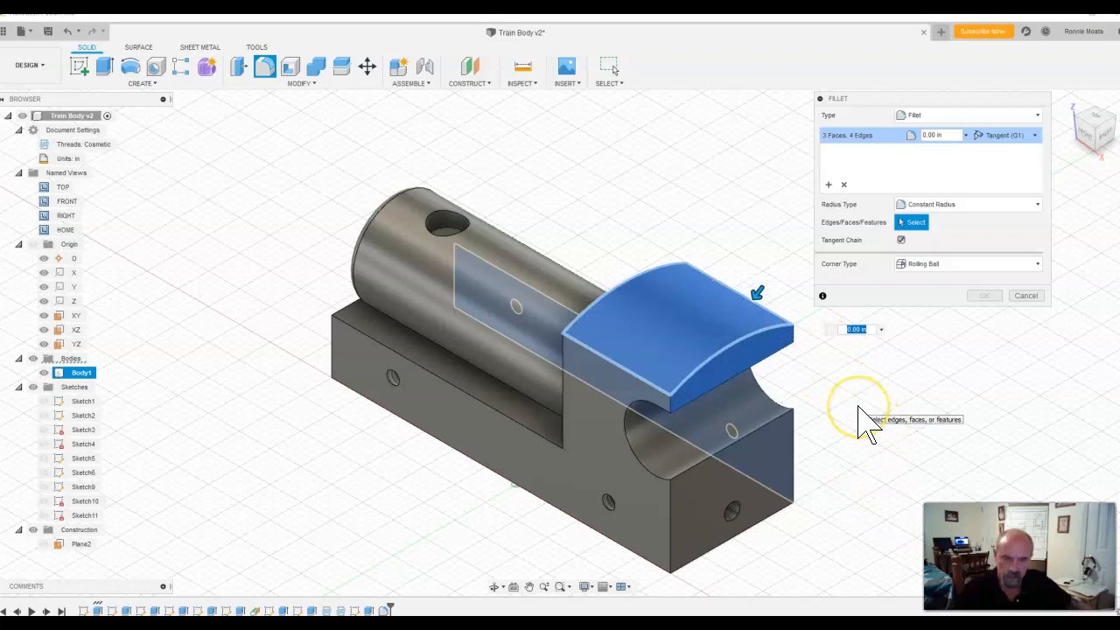
key("Escape")
Step: Fillet the four edges around the cab's curved roof with a constant radius of 0.1 in
left_click(265, 67)
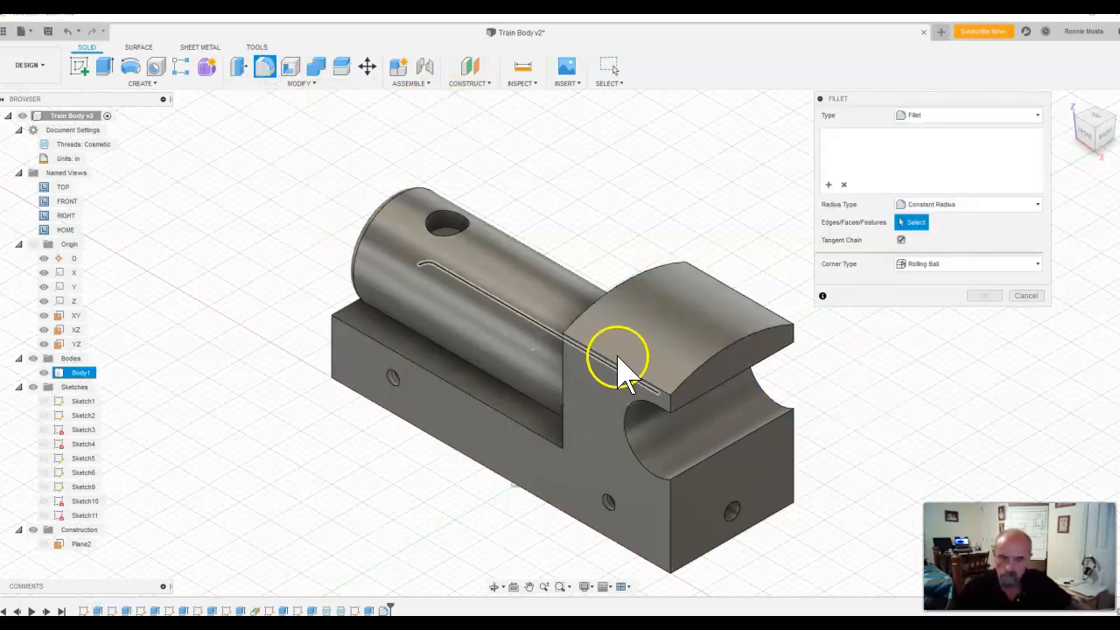
left_click(620, 289)
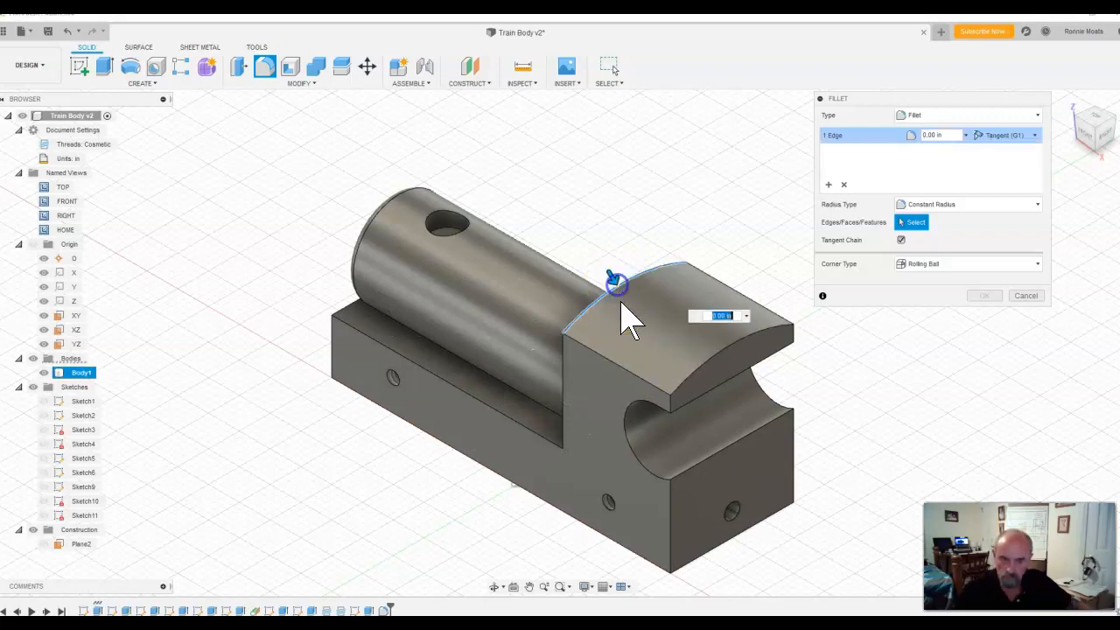
left_click(620, 368)
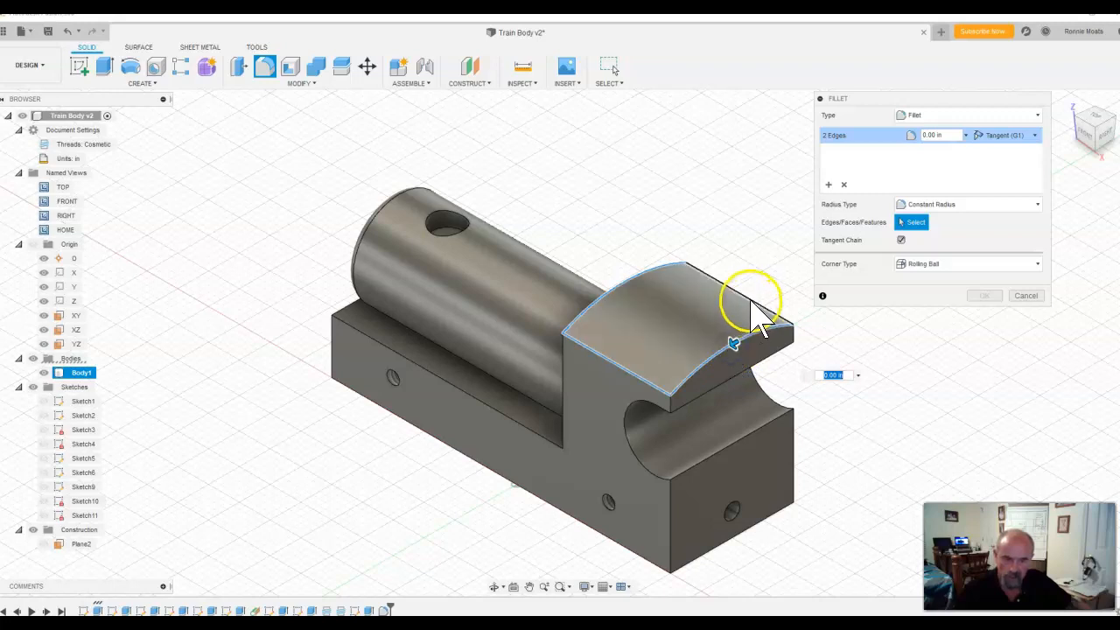
left_click(751, 300)
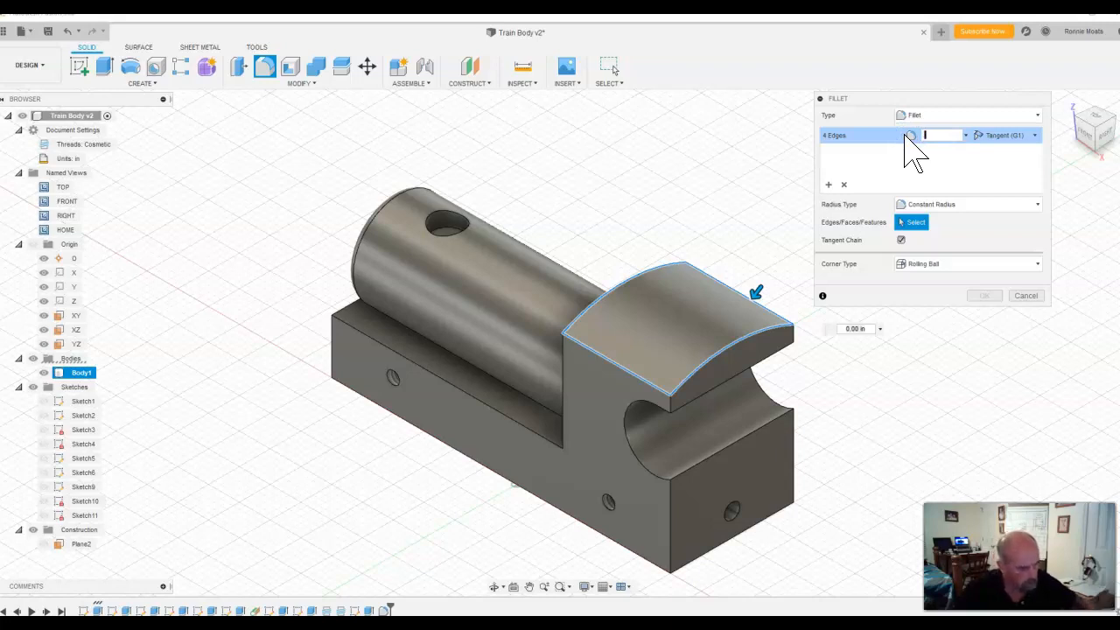
type("1")
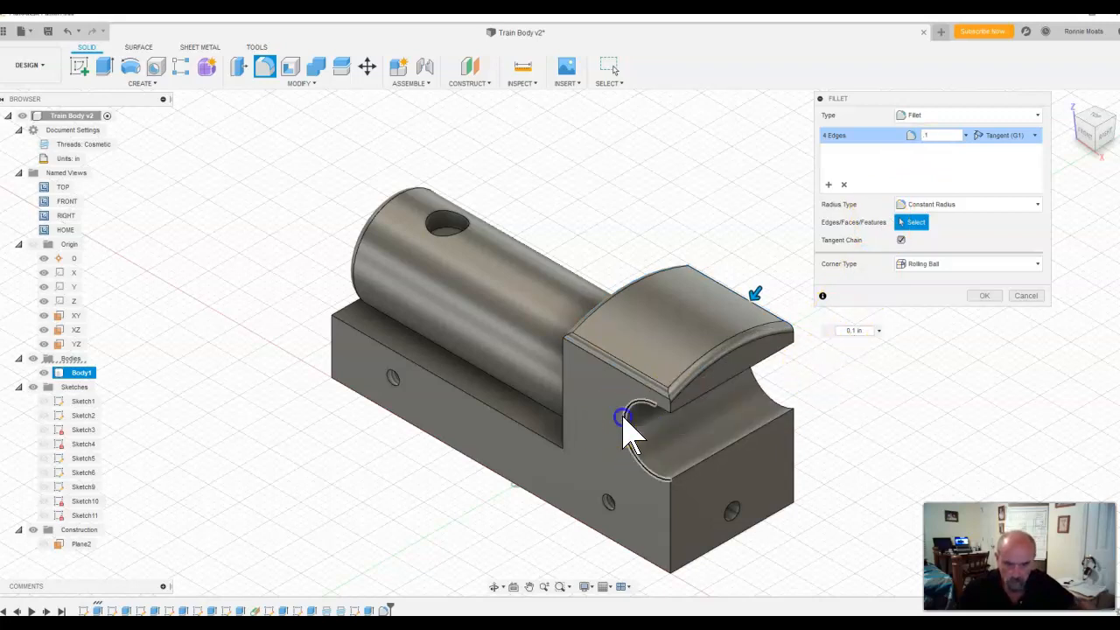
left_click(670, 413)
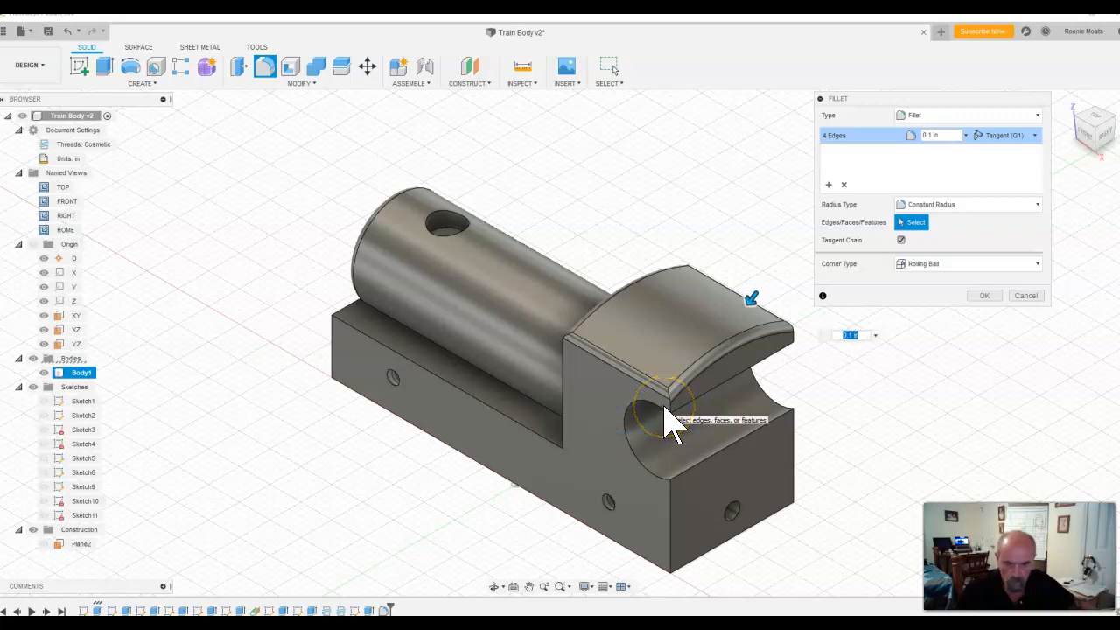
left_click(985, 296)
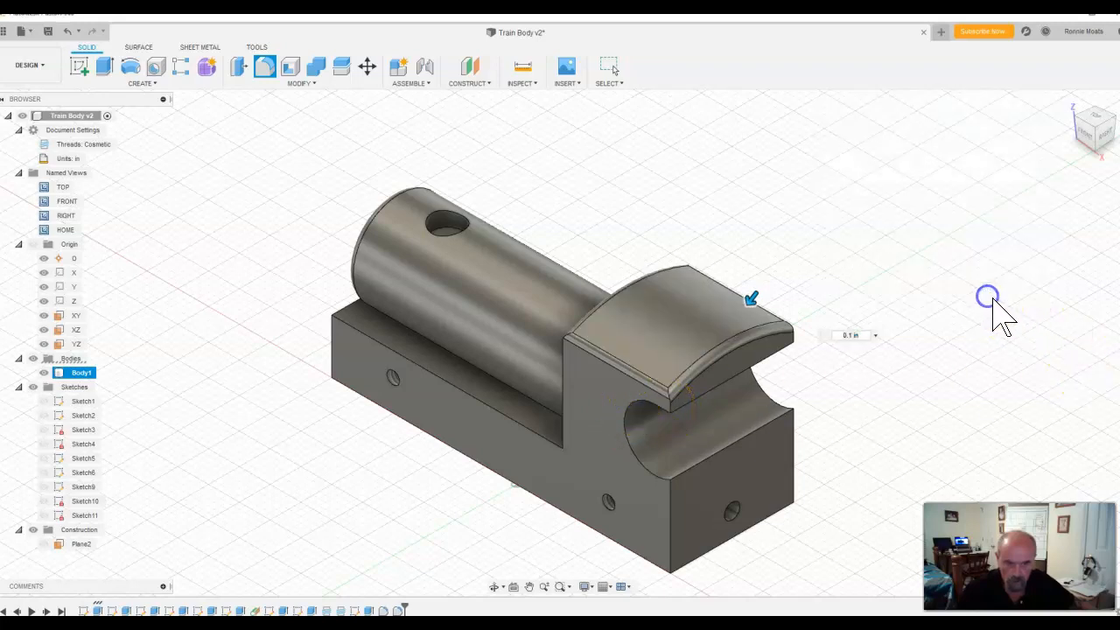
Step: Start a fillet and select the edges around the cab's cutout: roof overhang corners, lower overhang edge, near-side curve and lower rim
left_click(263, 66)
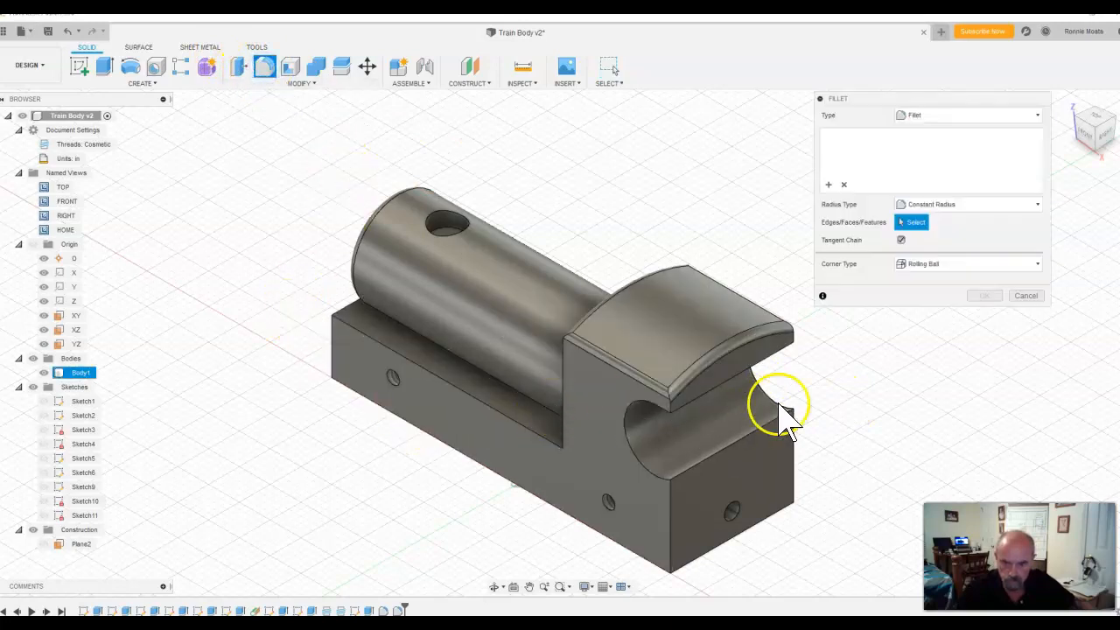
left_click(670, 406)
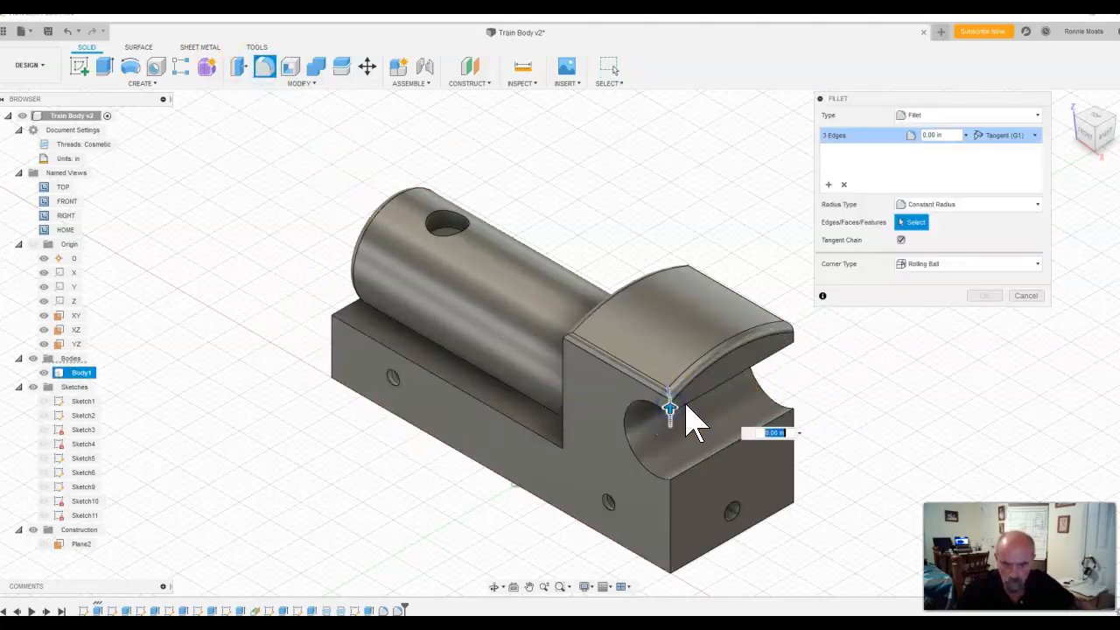
left_click(778, 374)
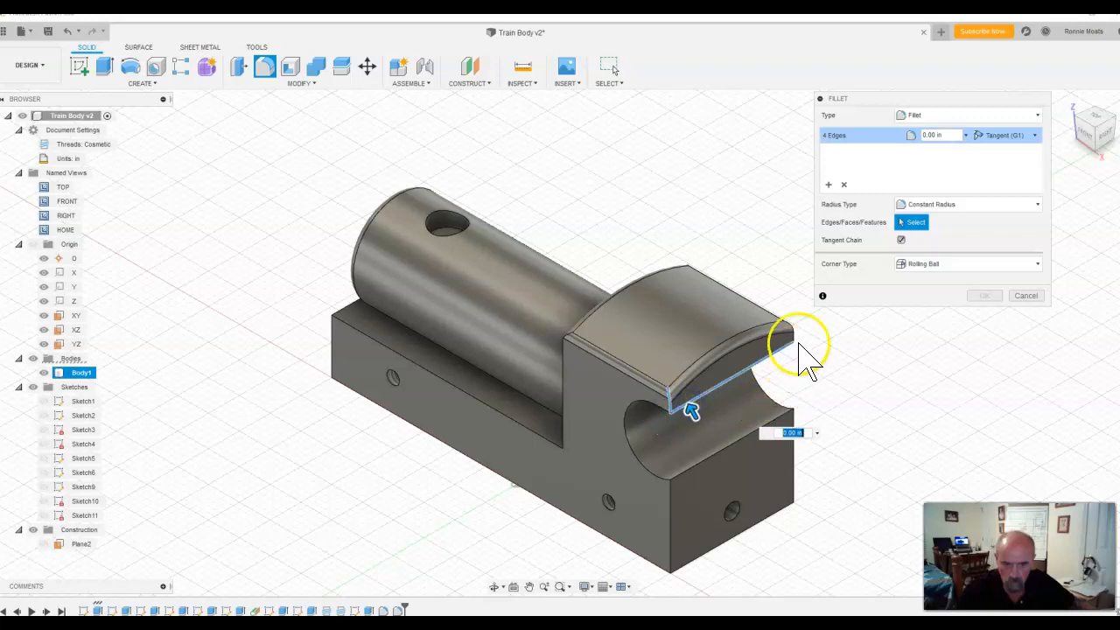
left_click(644, 409)
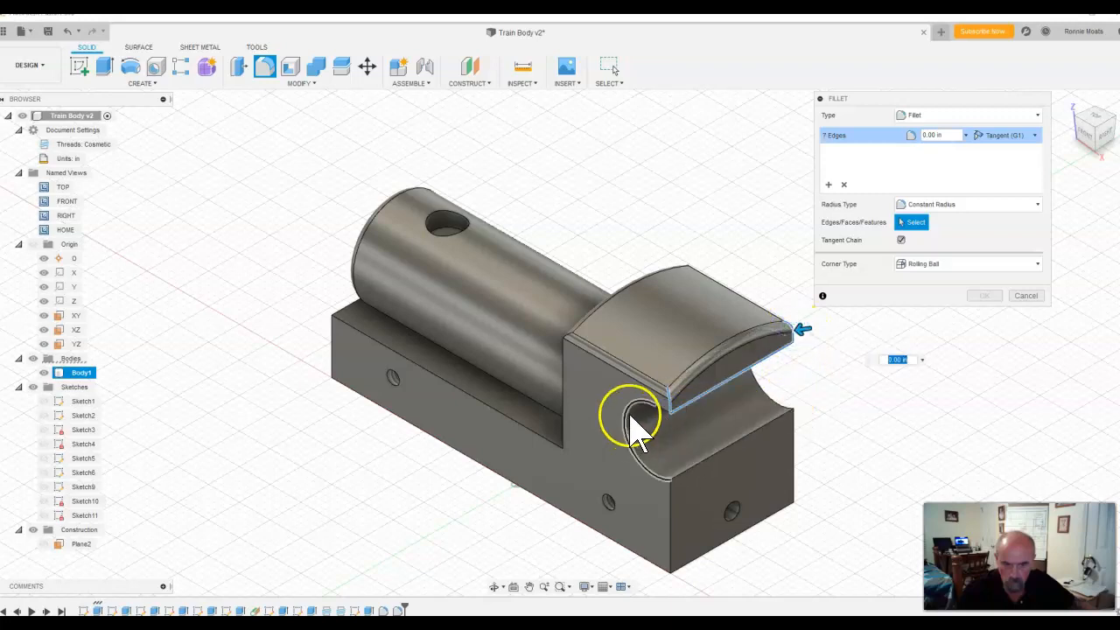
left_click(658, 405)
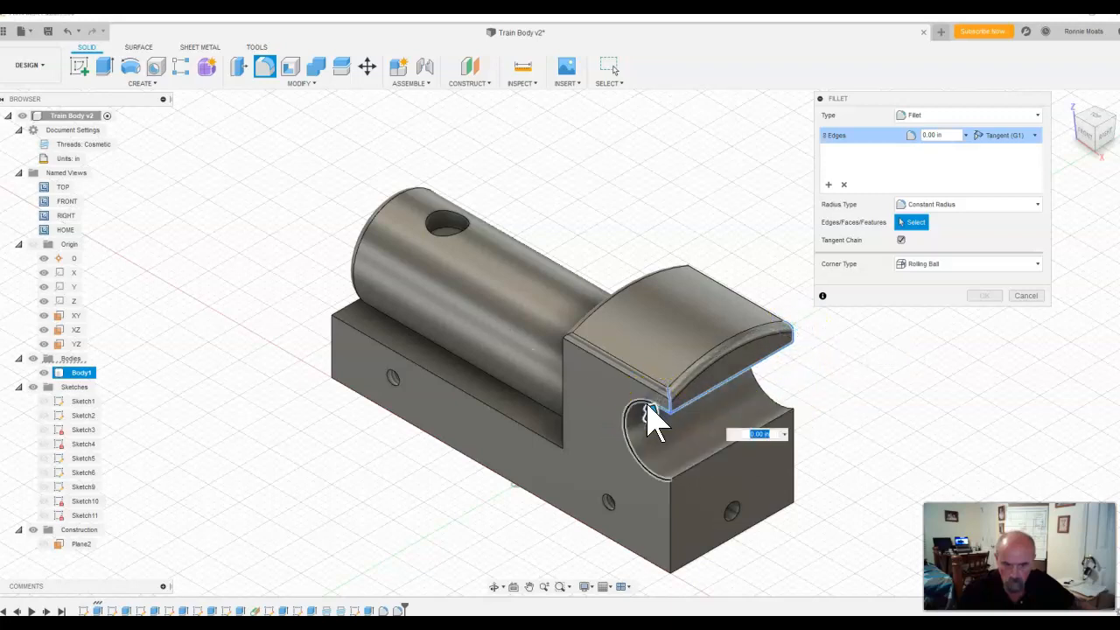
left_click(687, 474)
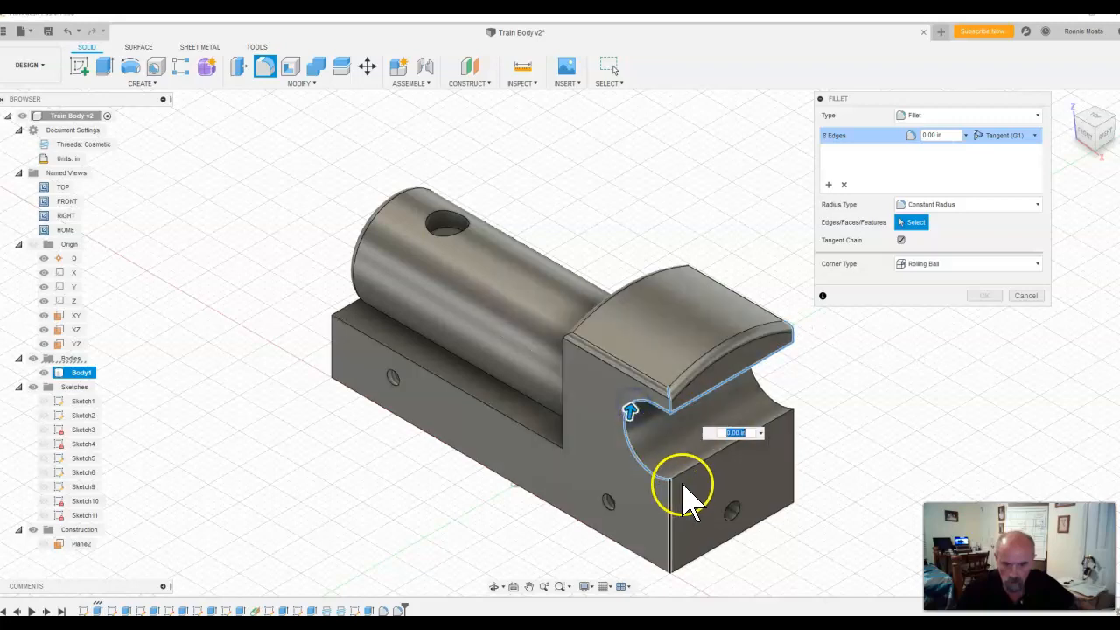
left_click(690, 464)
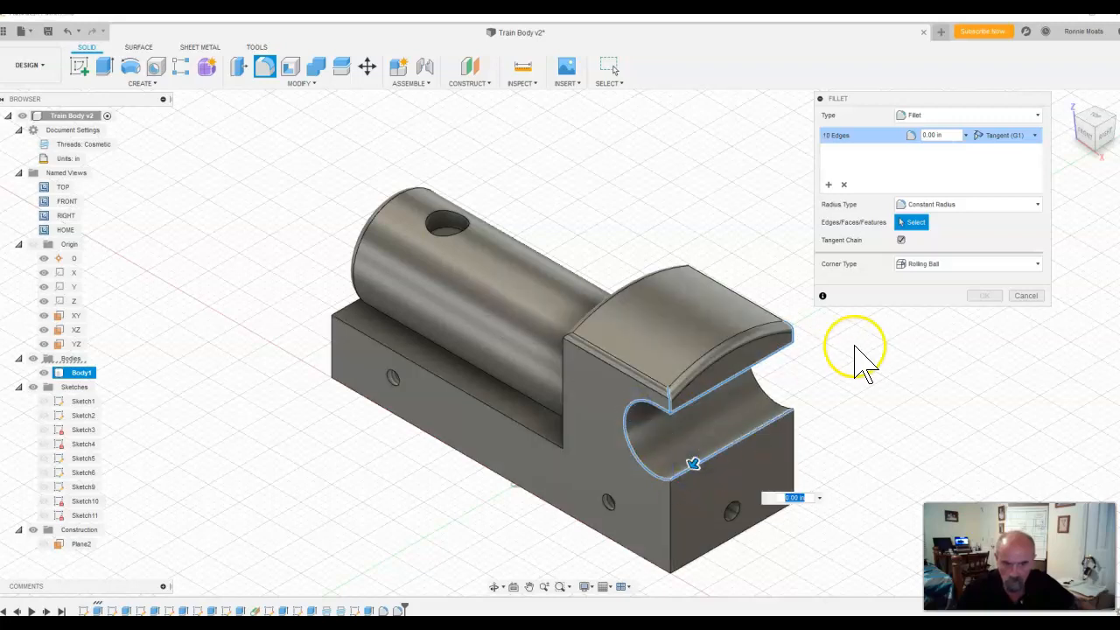
Step: Add the cab's vertical corner edges and the near side's base top and end edges, and fillet the whole selection at 0.1 in
left_click(673, 530)
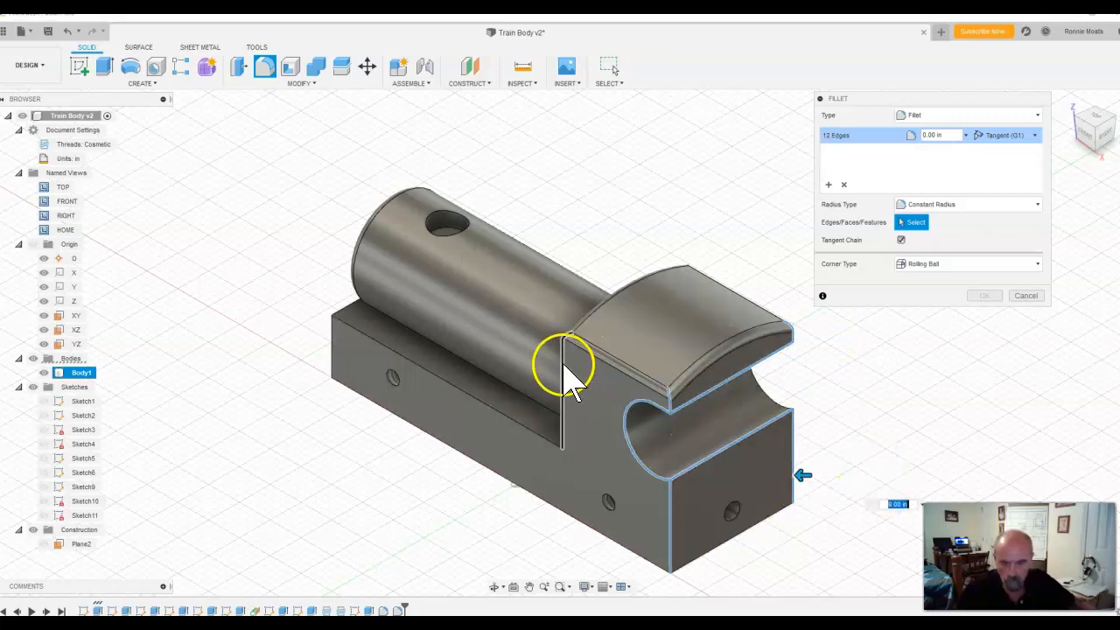
left_click(566, 368)
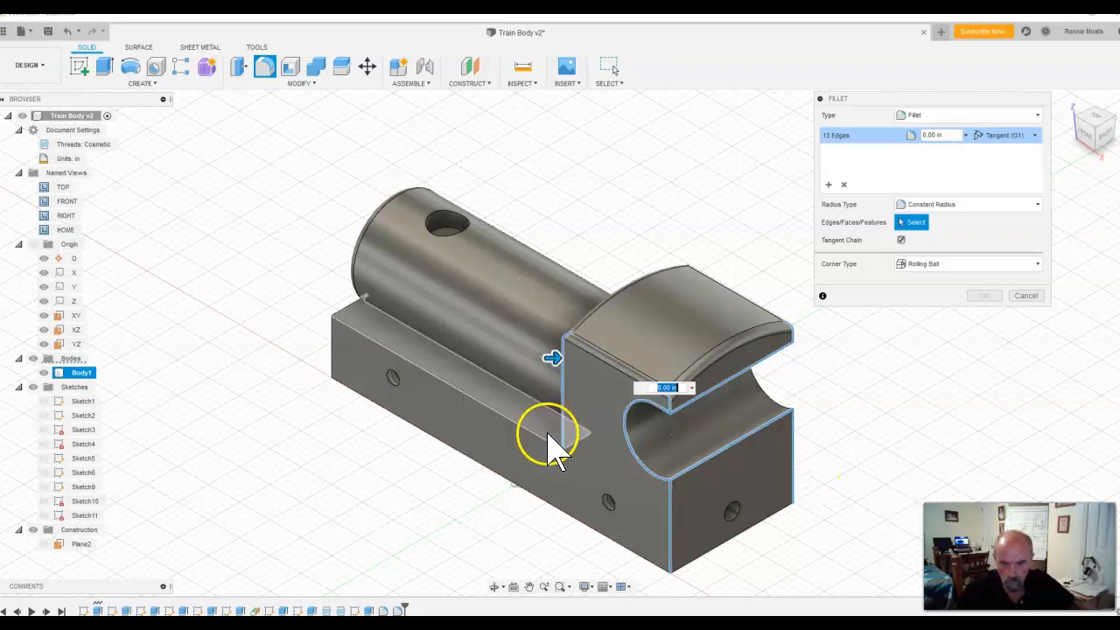
left_click(369, 341)
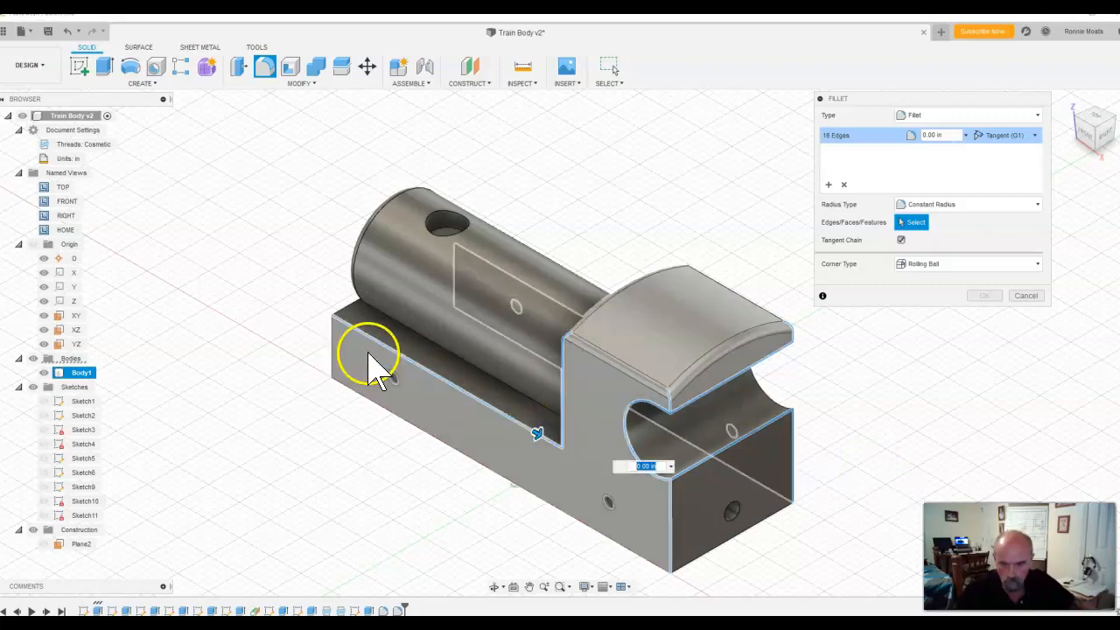
left_click(328, 322)
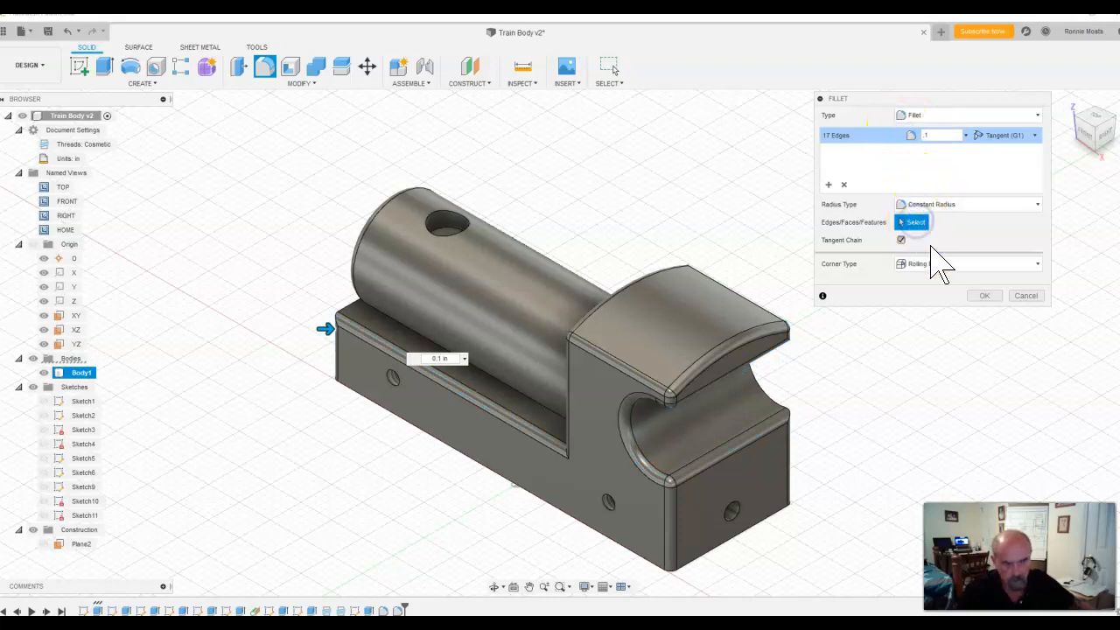
left_click(1100, 118)
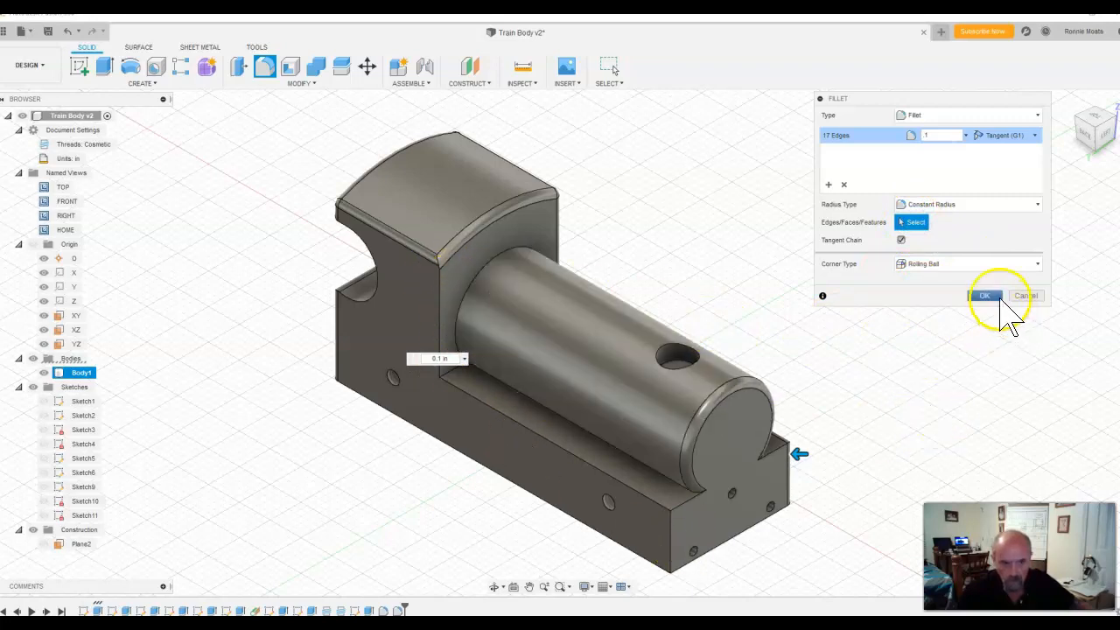
left_click(996, 298)
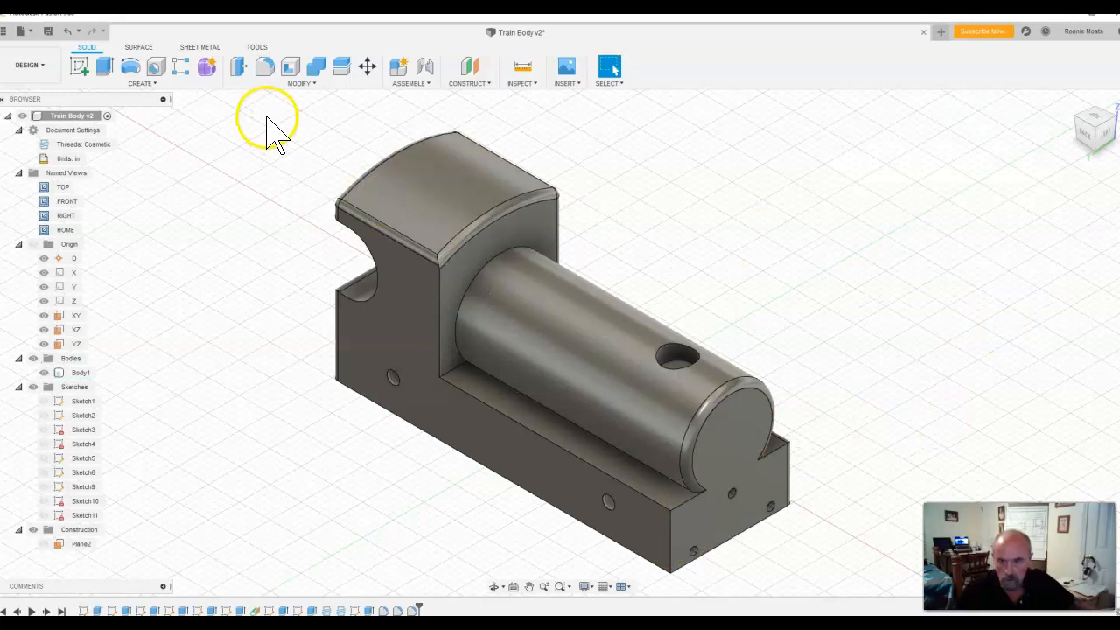
Step: Fillet the opposite side's cab corner, base top edges, cylinder-end vertical edge and curved cutout edges with a constant radius of 0.1 in
left_click(262, 74)
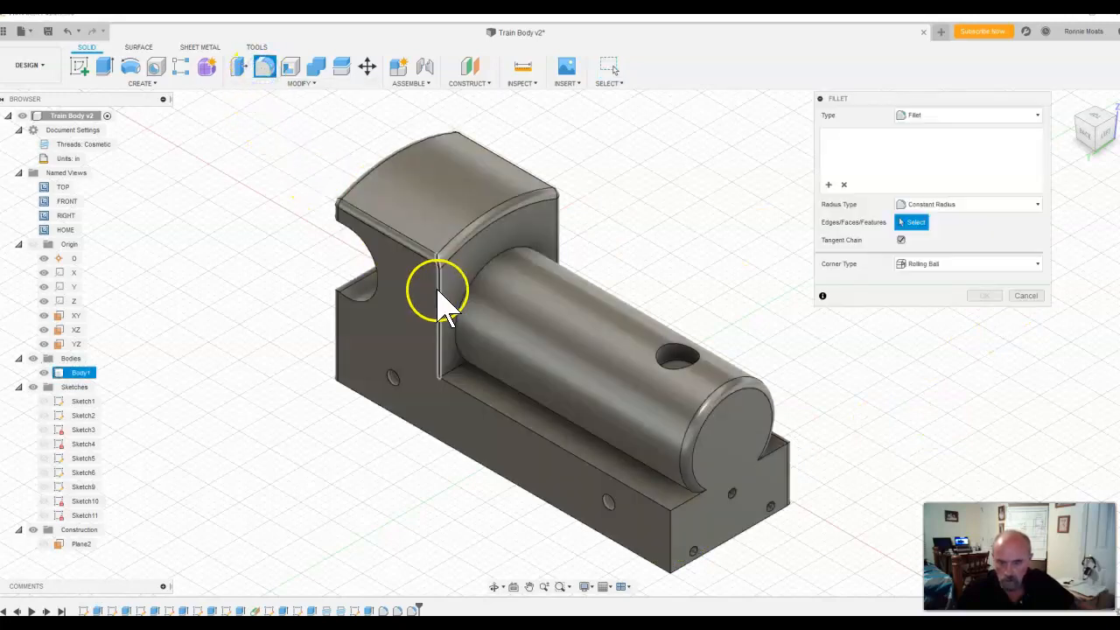
left_click(438, 292)
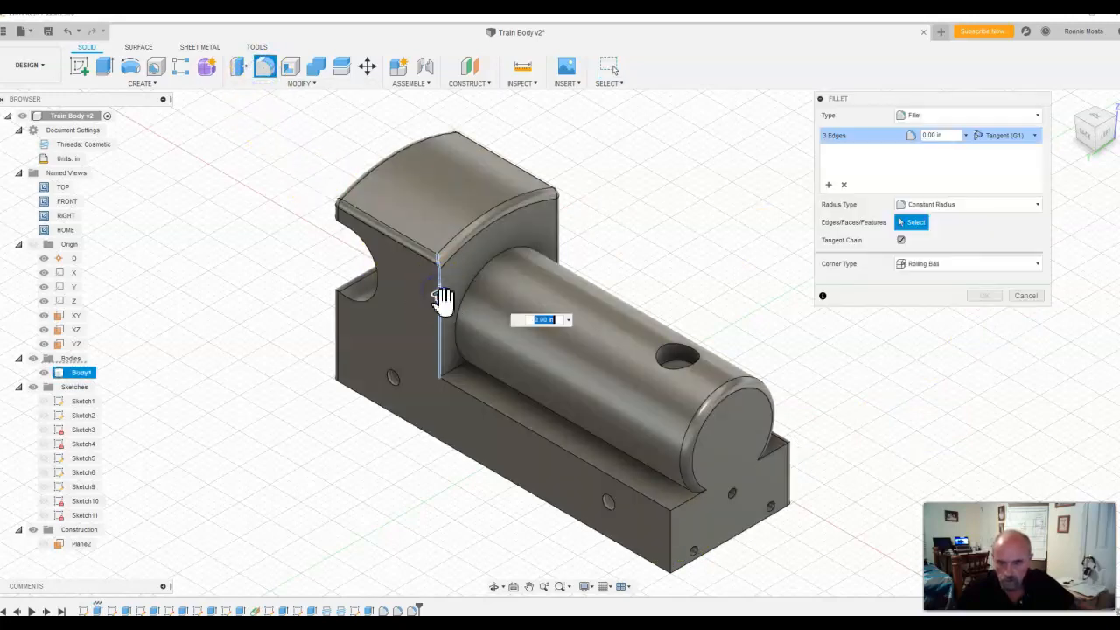
left_click(486, 406)
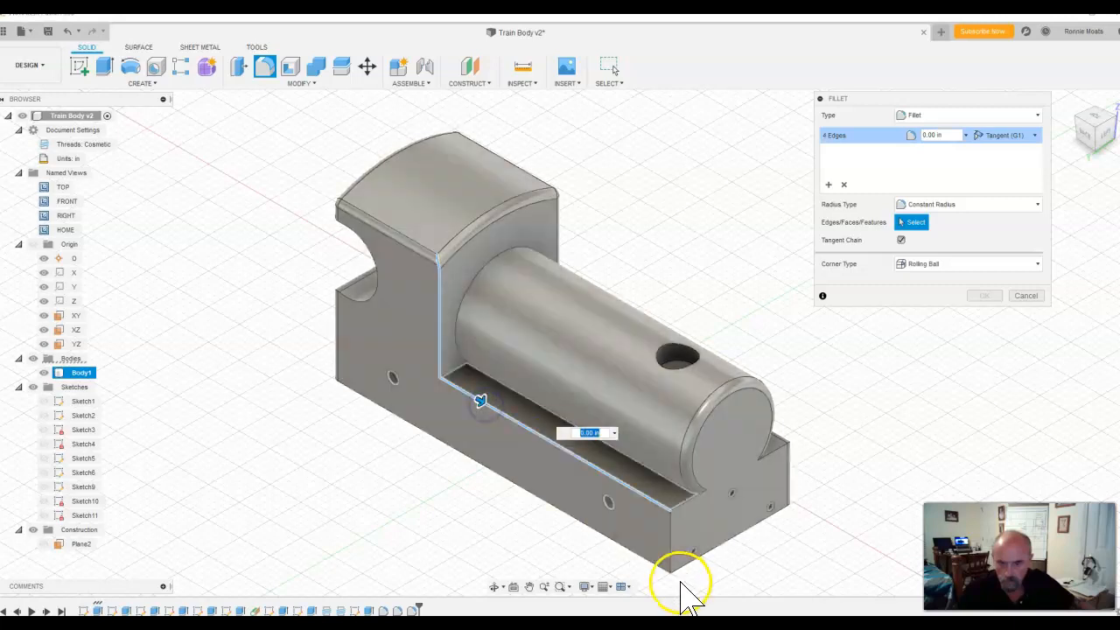
left_click(670, 551)
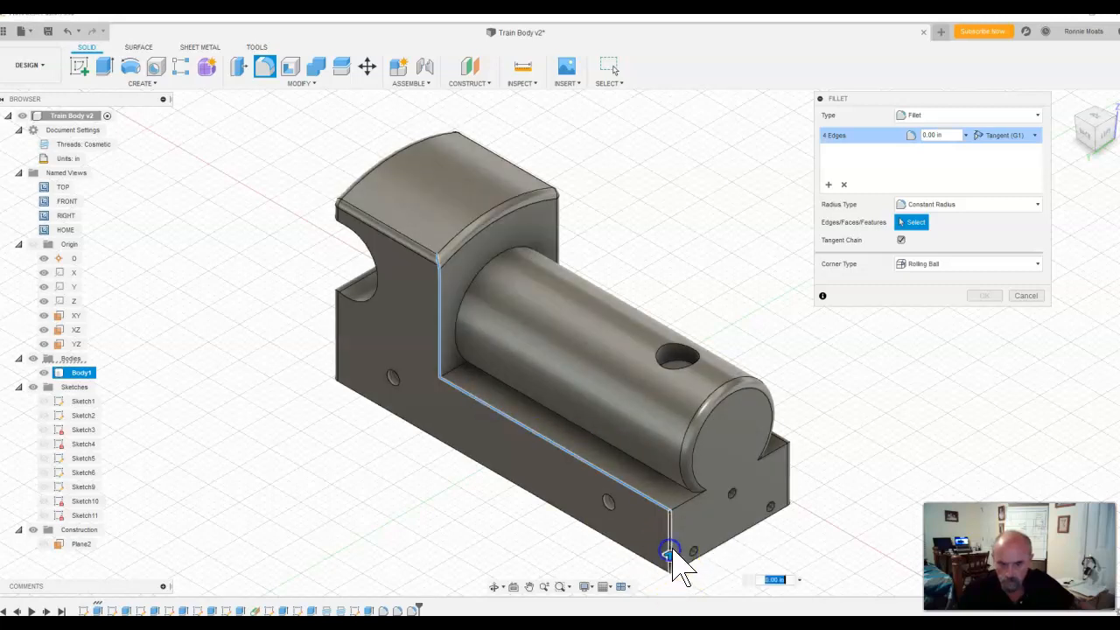
left_click(686, 500)
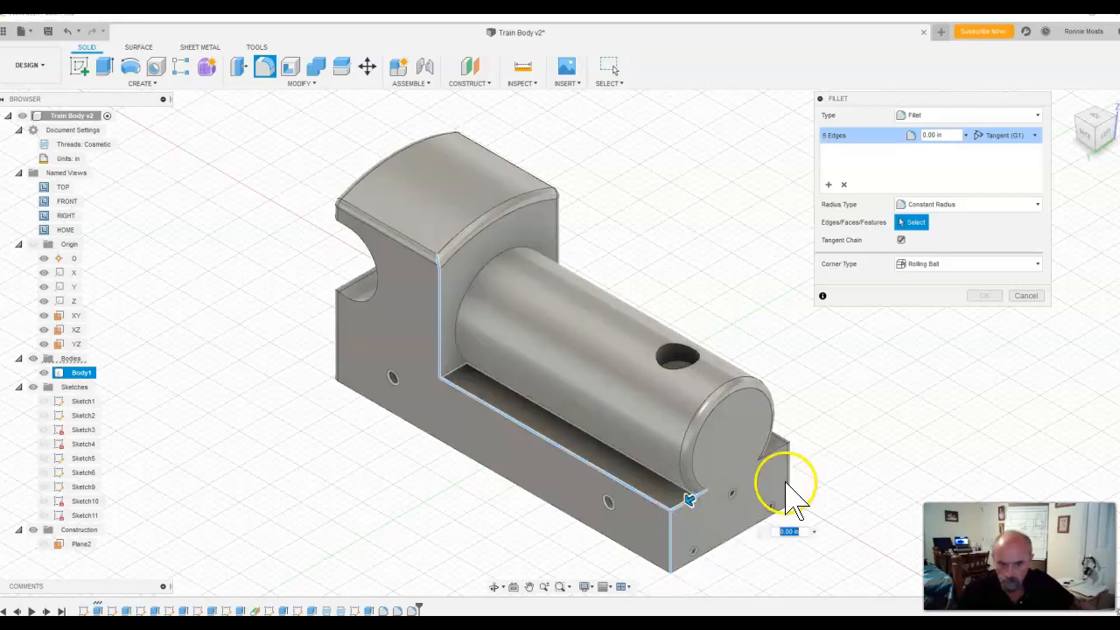
left_click(783, 450)
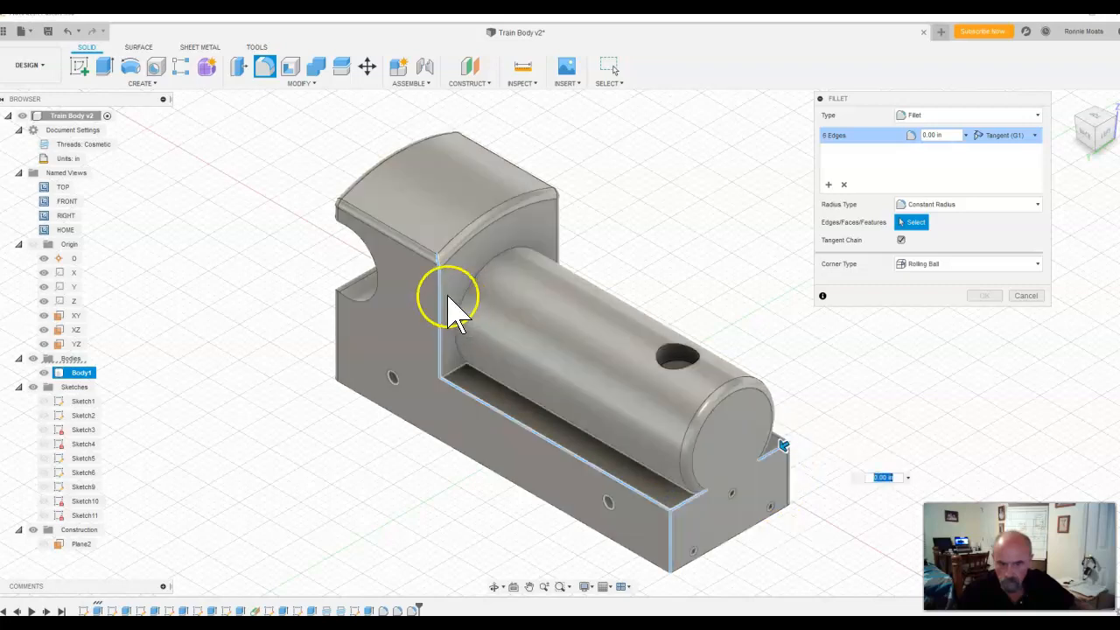
left_click(378, 277)
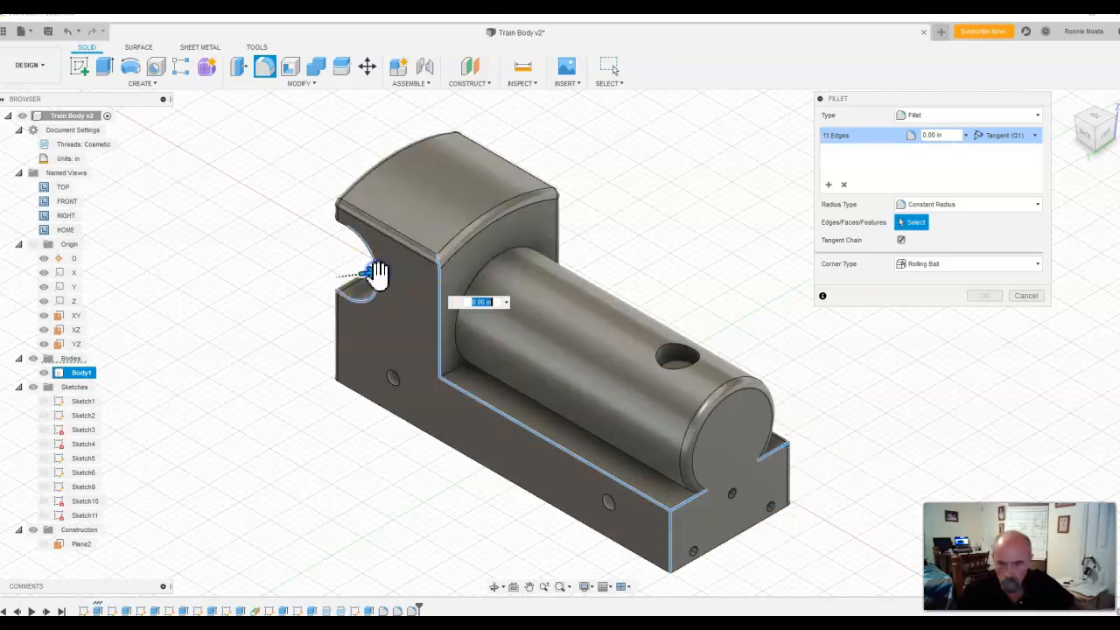
left_click(342, 225)
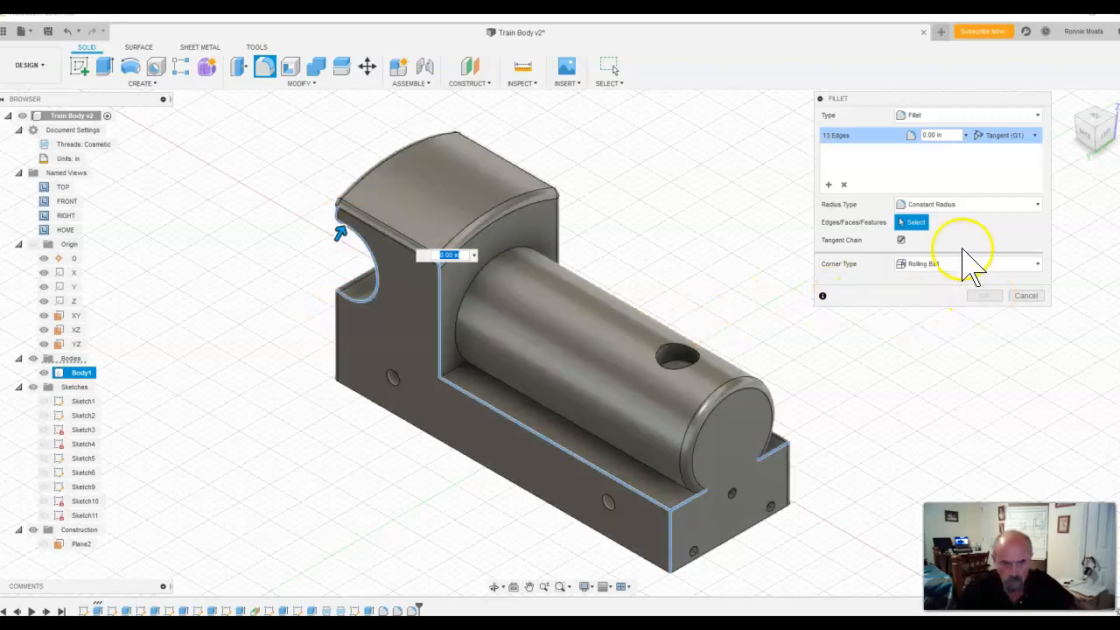
left_click(898, 138)
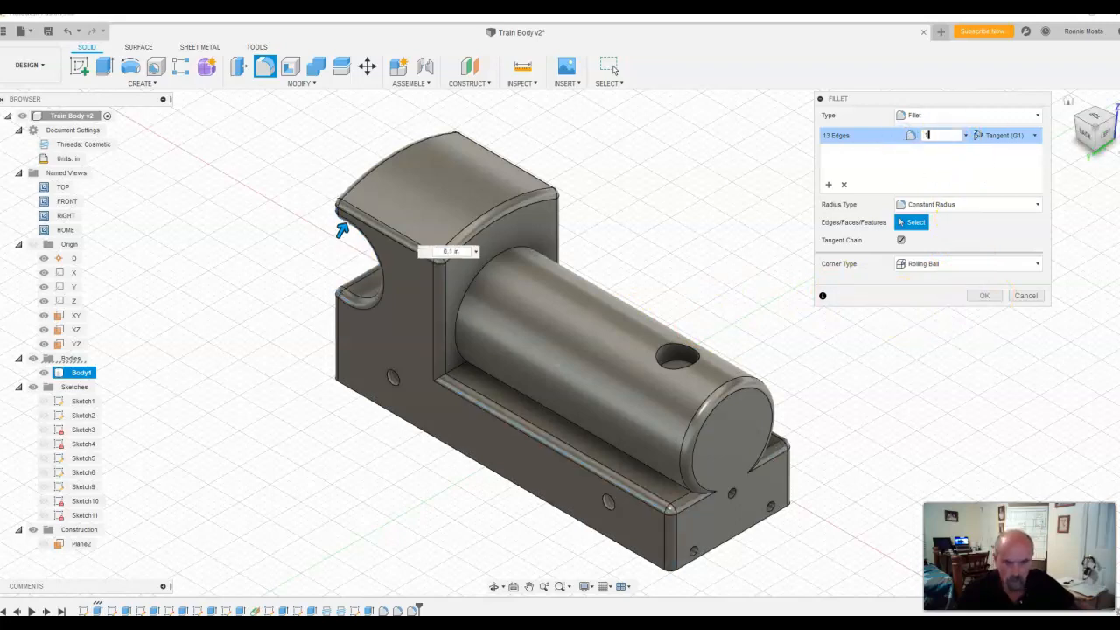
left_click(989, 297)
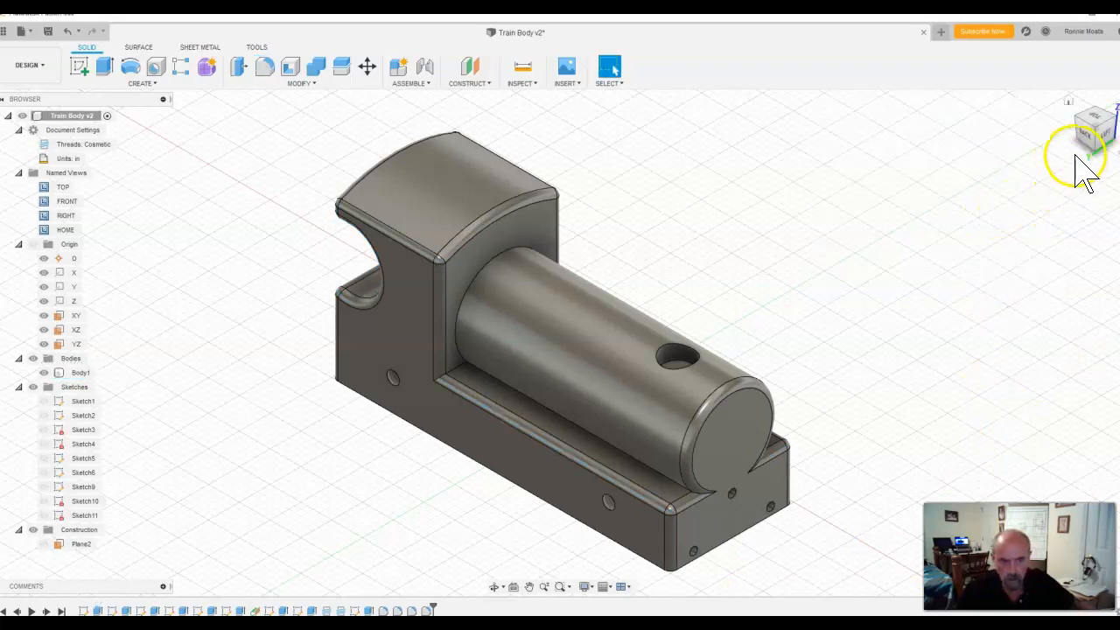
Step: Fillet the curved edge where the cylinder meets the cab with a constant radius of 0.1 in
mouse_move(1095, 150)
middle_mouse_down("shift")
mouse_move(1003, 155)
mouse_move(883, 135)
mouse_move(870, 148)
mouse_move(845, 142)
mouse_move(843, 120)
mouse_move(905, 149)
mouse_move(1117, 149)
mouse_move(1069, 151)
mouse_move(1066, 108)
mouse_move(1102, 132)
mouse_move(1103, 220)
mouse_move(1119, 141)
middle_mouse_up("shift")
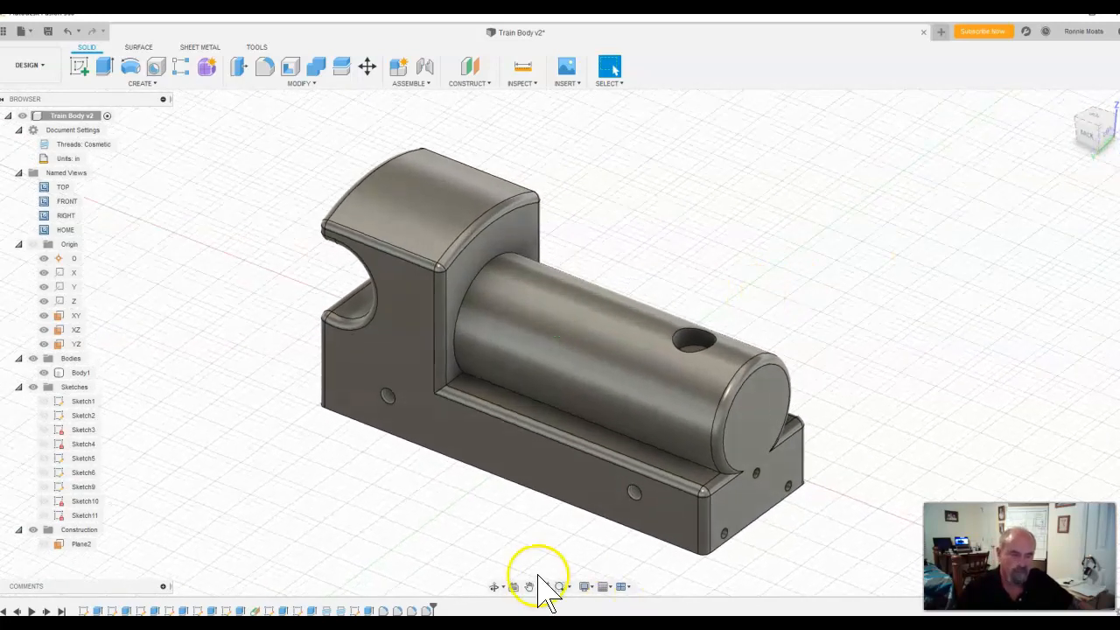
left_click(267, 70)
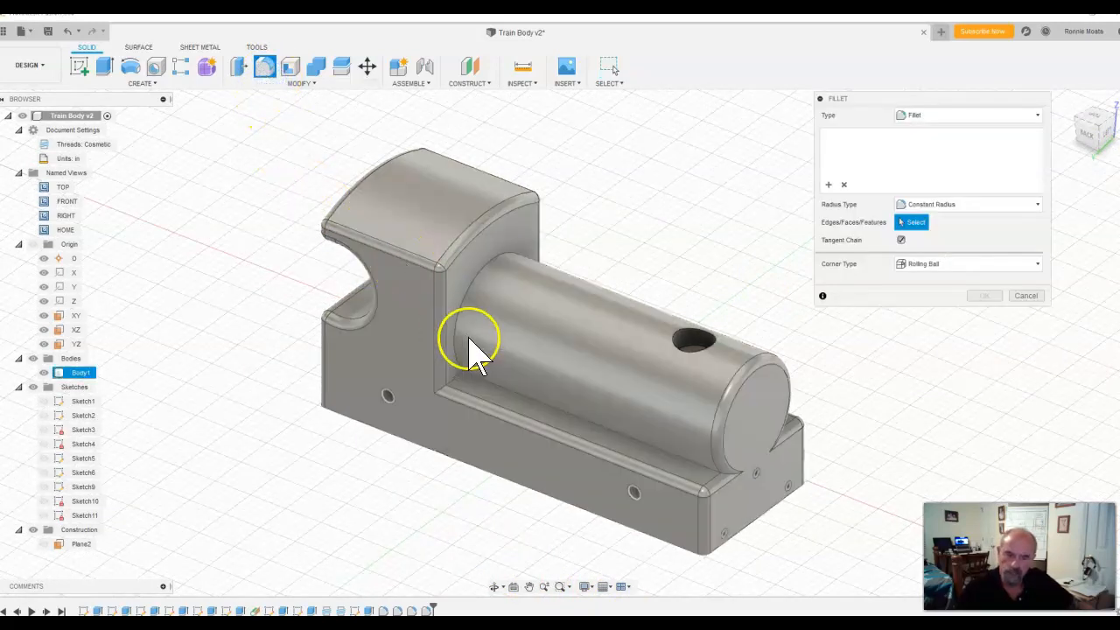
left_click(472, 302)
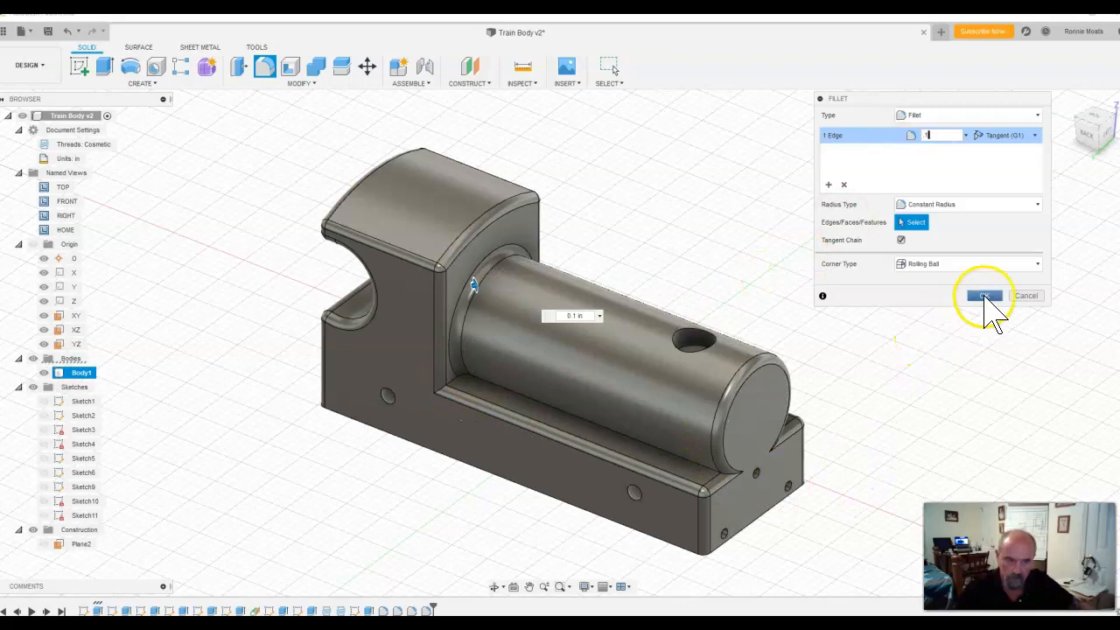
left_click(985, 296)
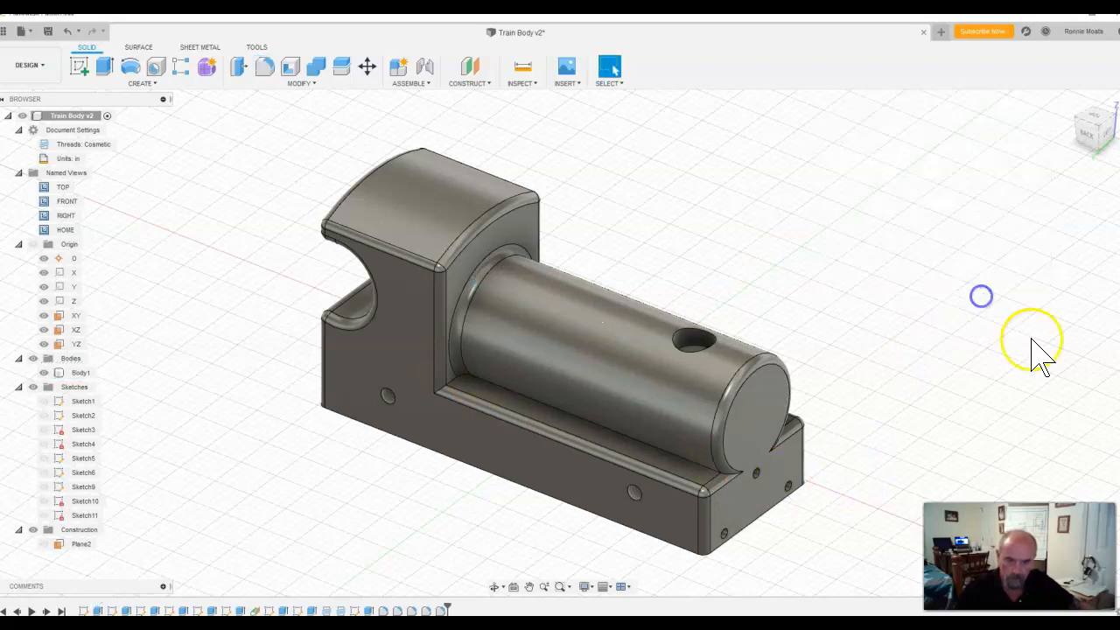
left_click(130, 68)
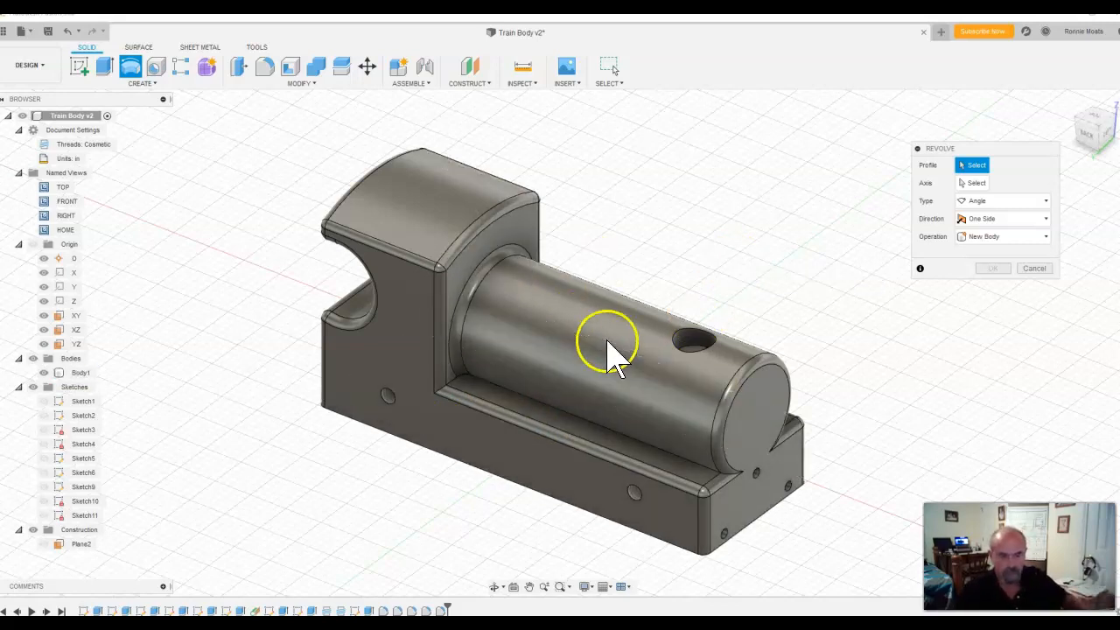
scroll(568, 394, "up", 6)
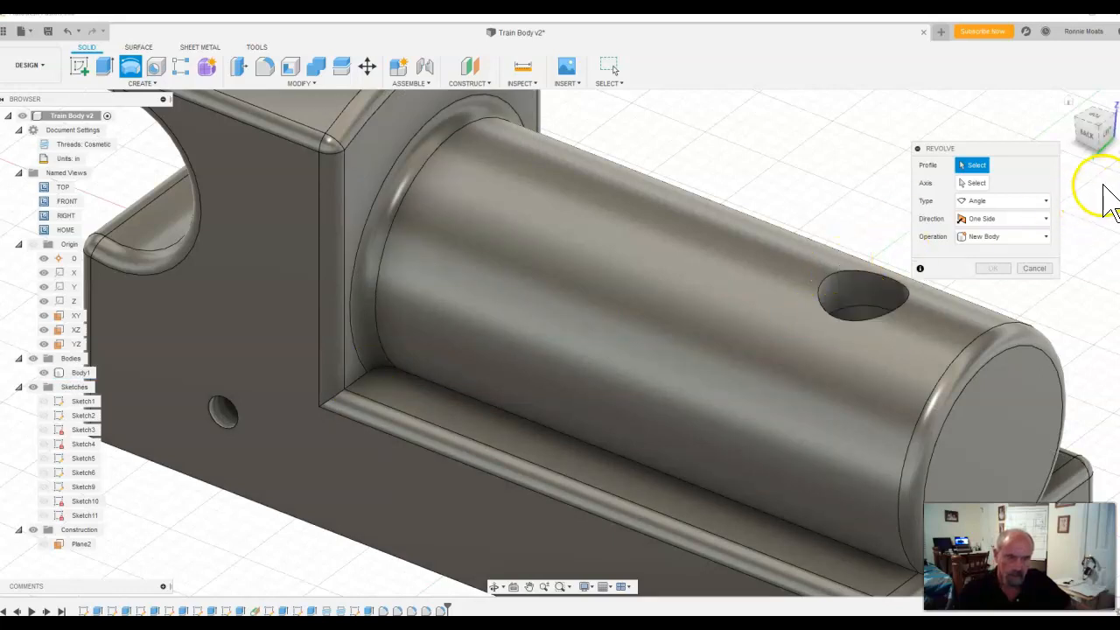
left_click(1046, 218)
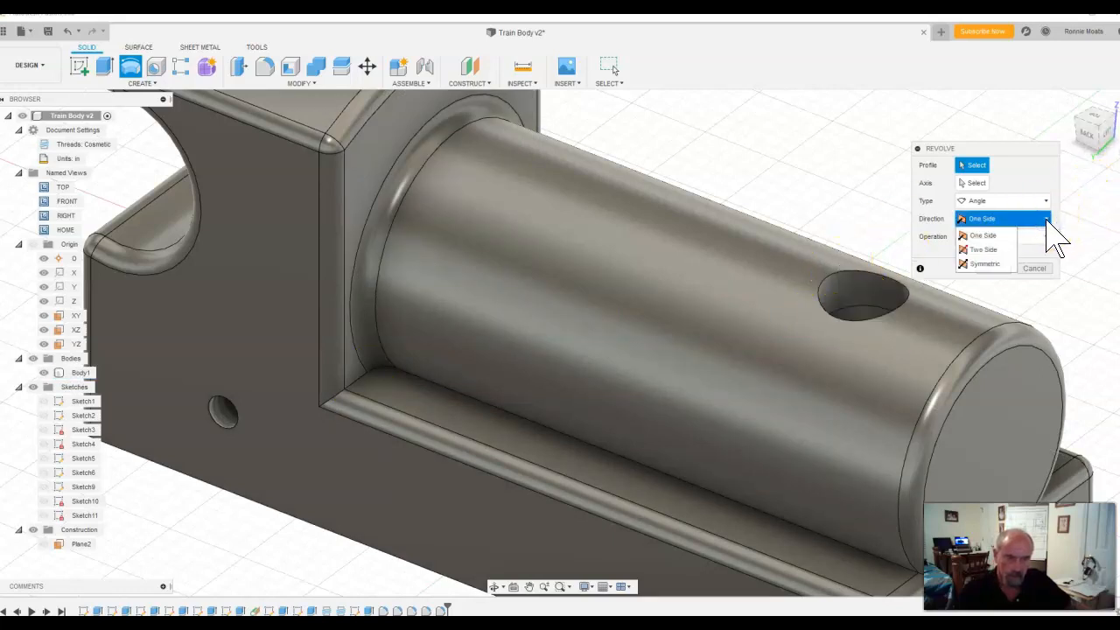
left_click(1050, 218)
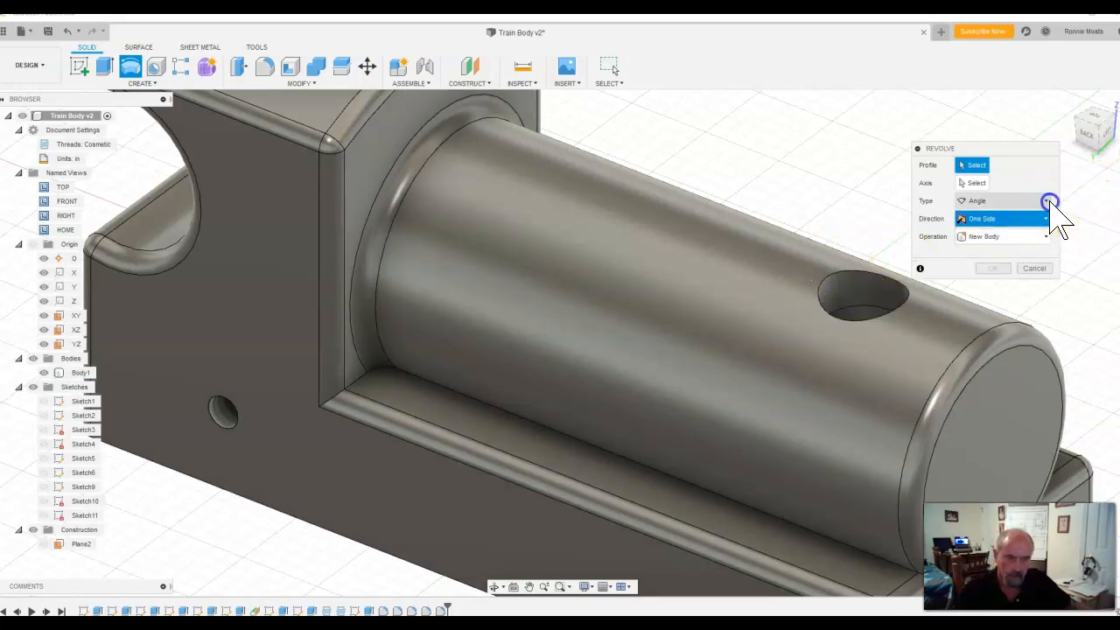
left_click(1046, 201)
left_click(1049, 202)
left_click(1047, 201)
left_click(1047, 201)
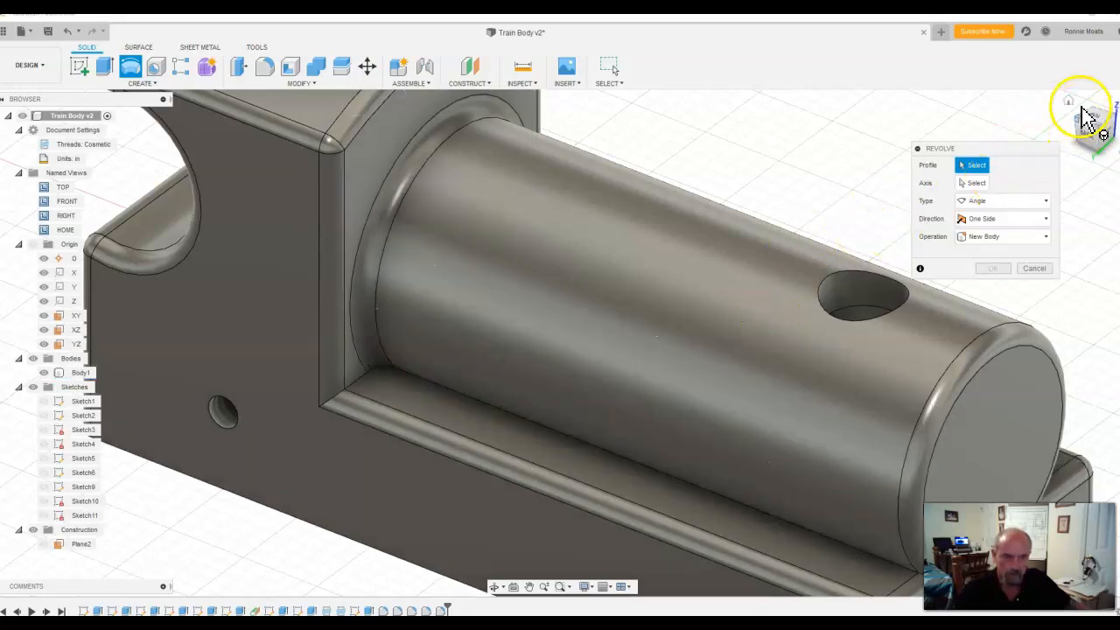
left_click(1069, 102)
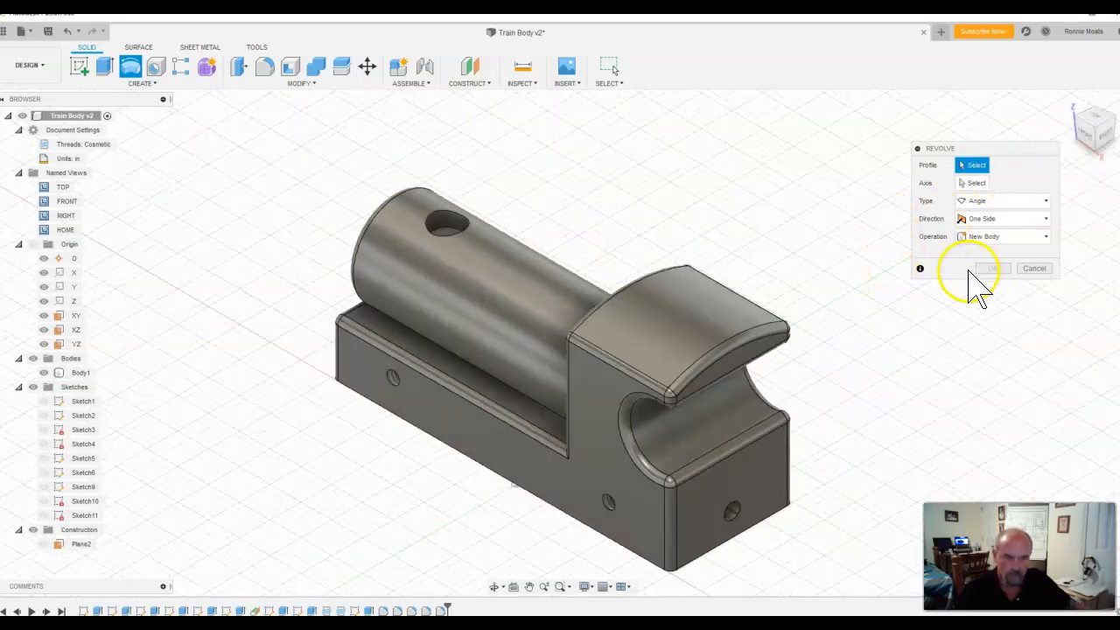
left_click(1042, 270)
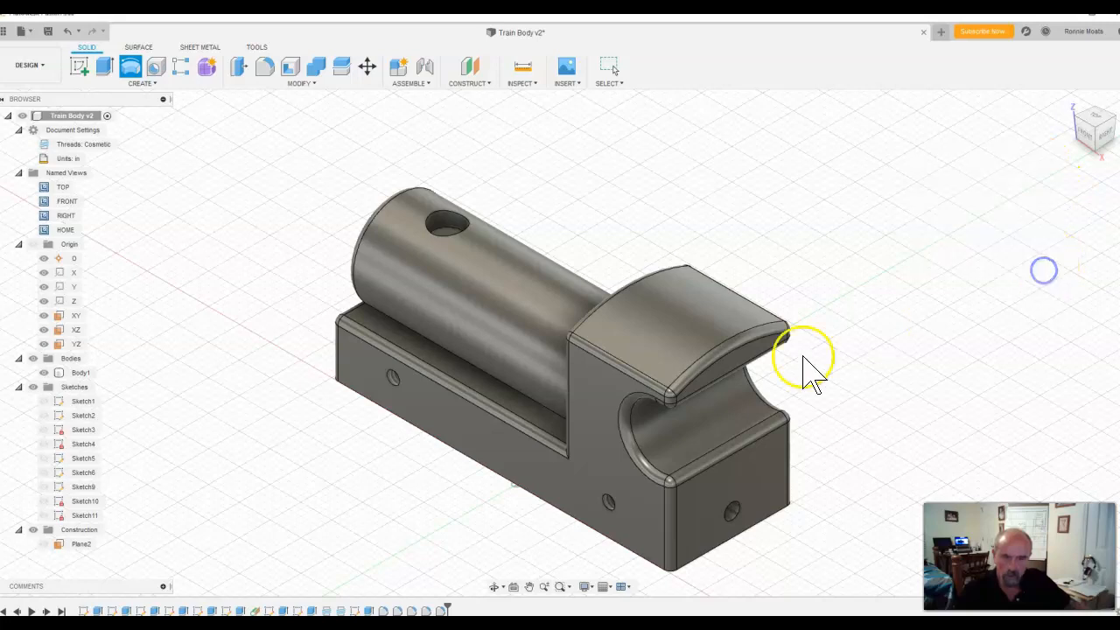
left_click(610, 452)
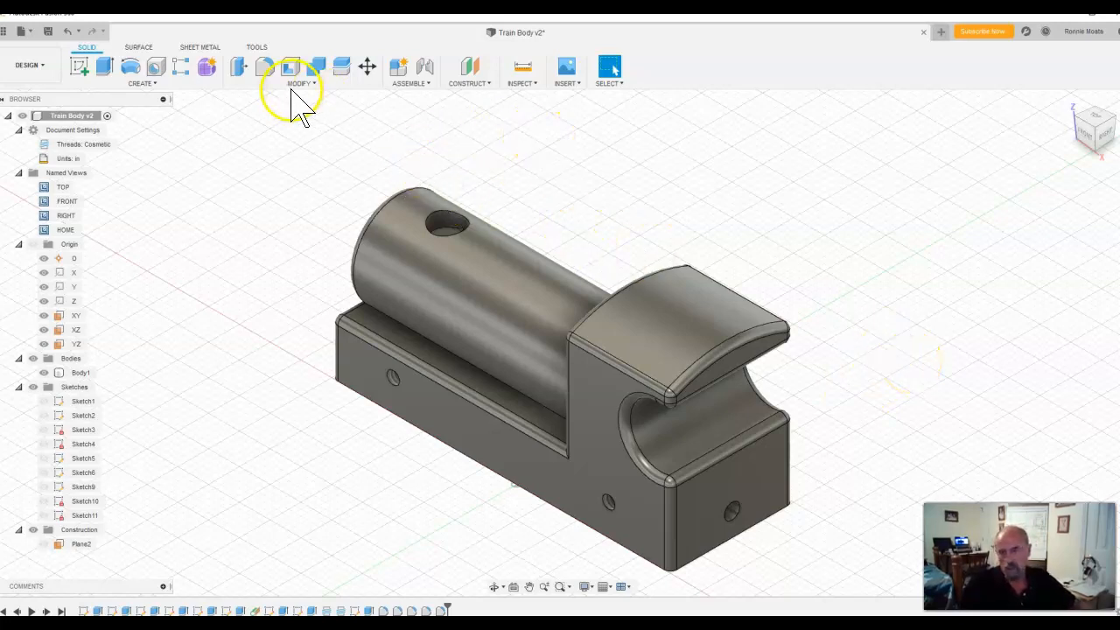
Step: Save the design with the version description "Finished train body"
left_click(30, 31)
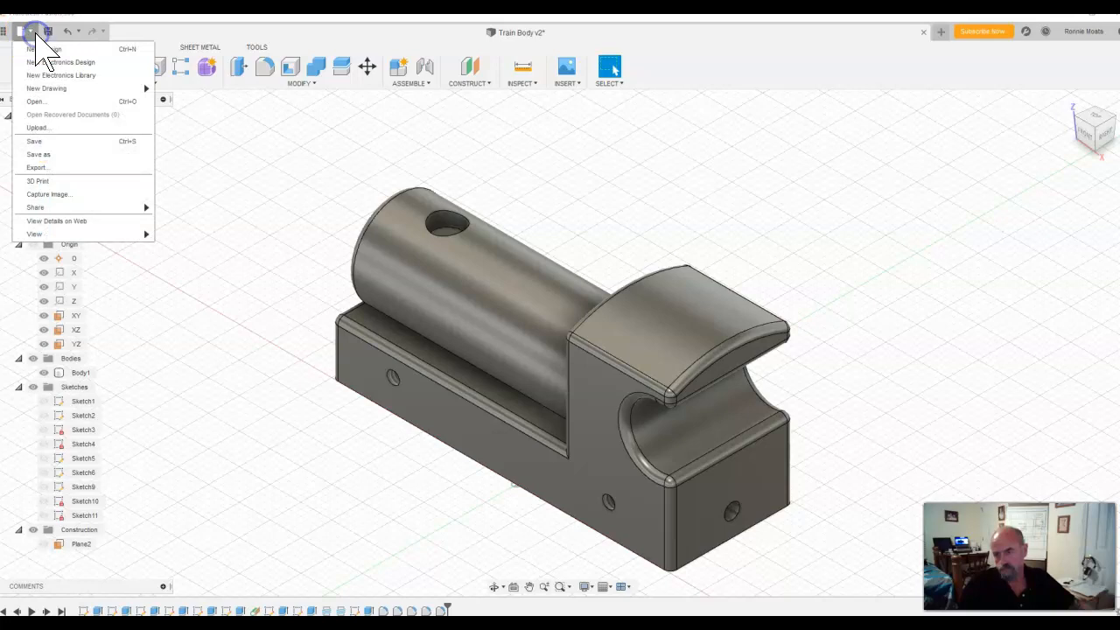
left_click(40, 142)
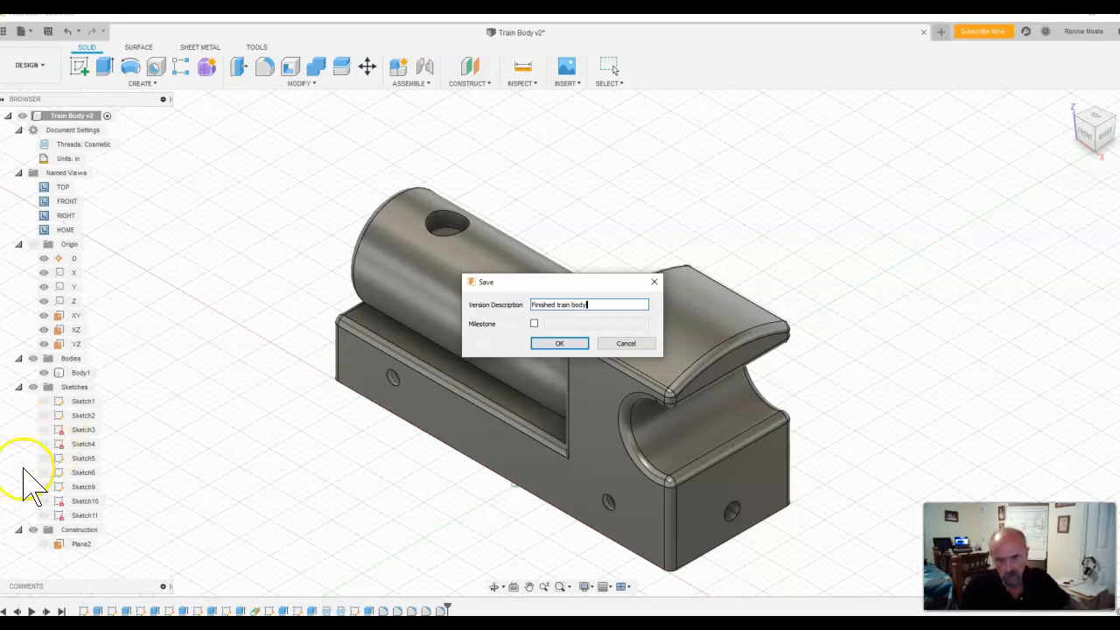
left_click(560, 343)
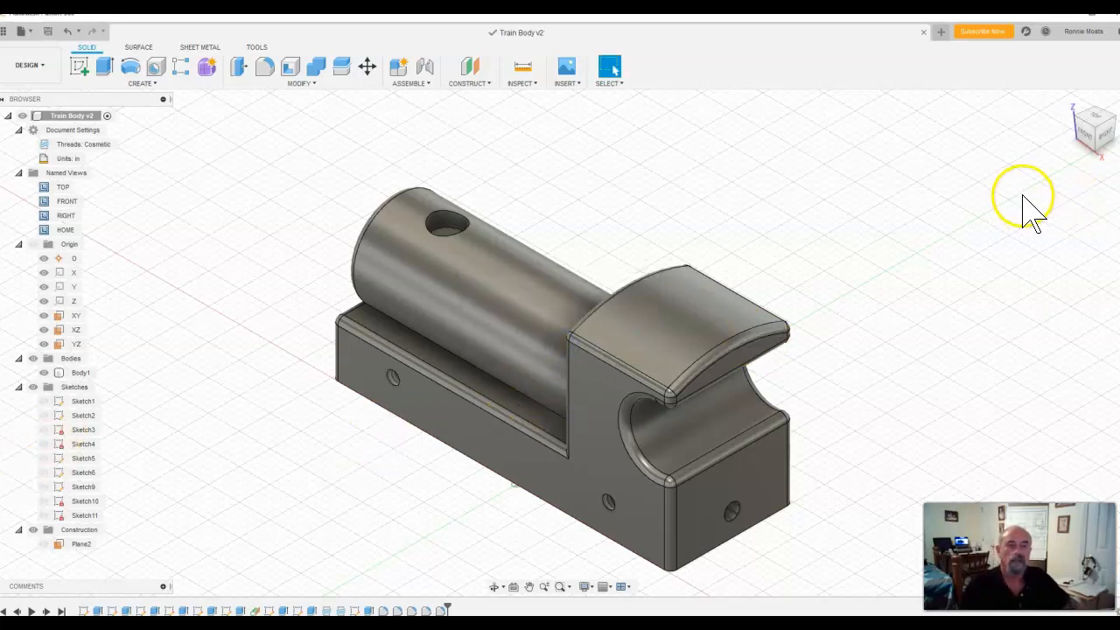
left_click(639, 525)
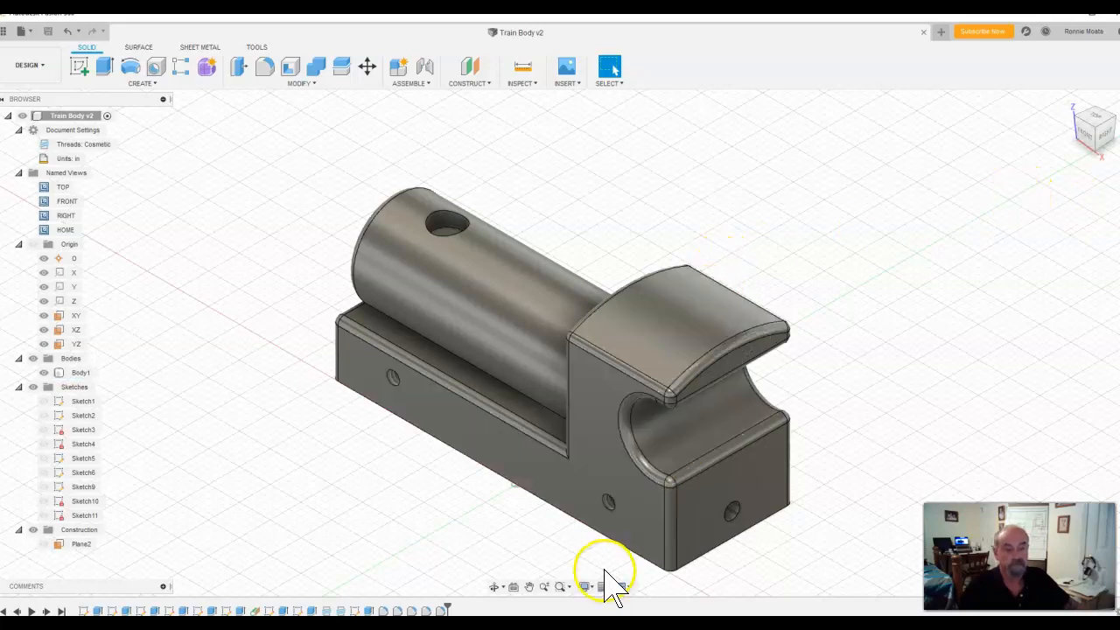